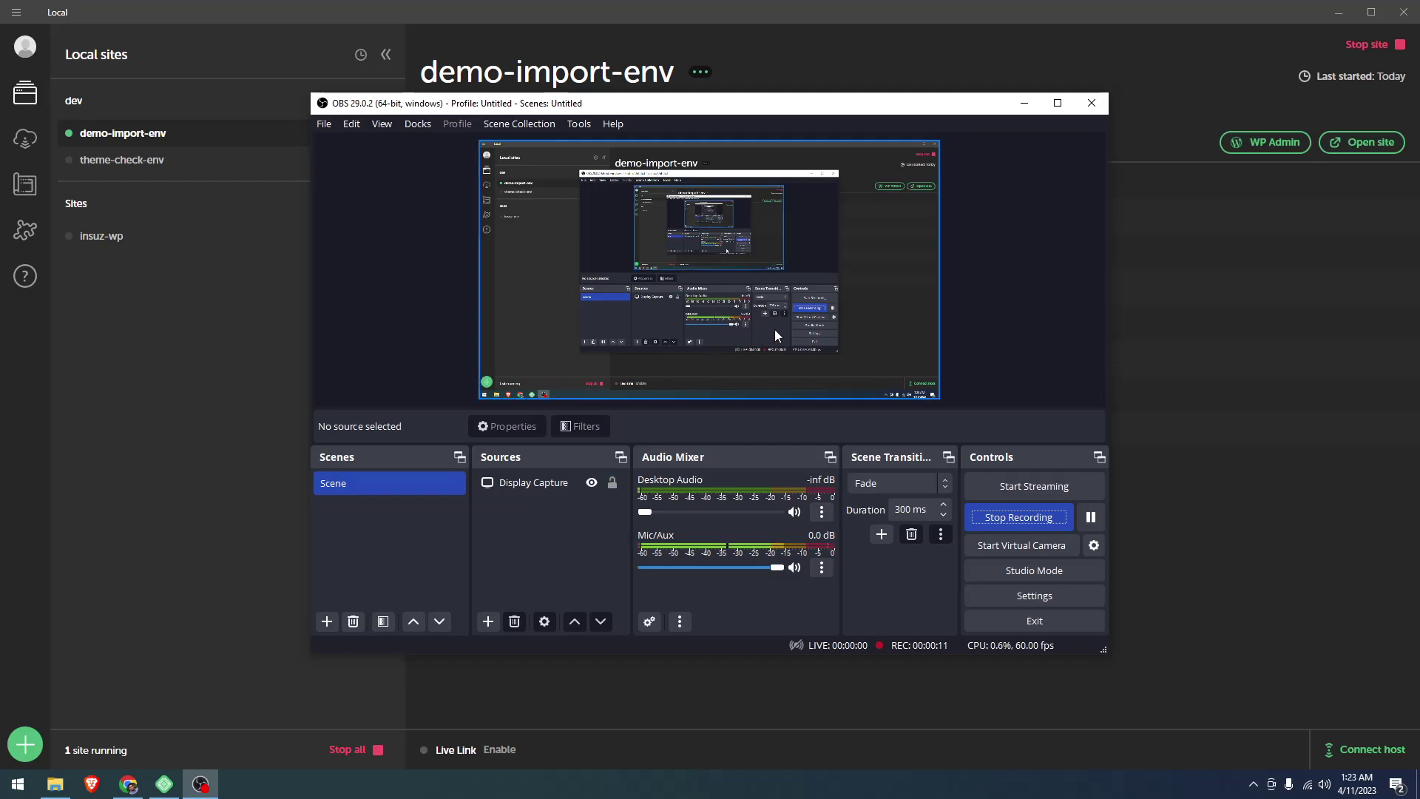
- Hide OBS to reveal the demo-import-env site overview in Local
{"action": "left_click", "coordinate": [1025, 103]}
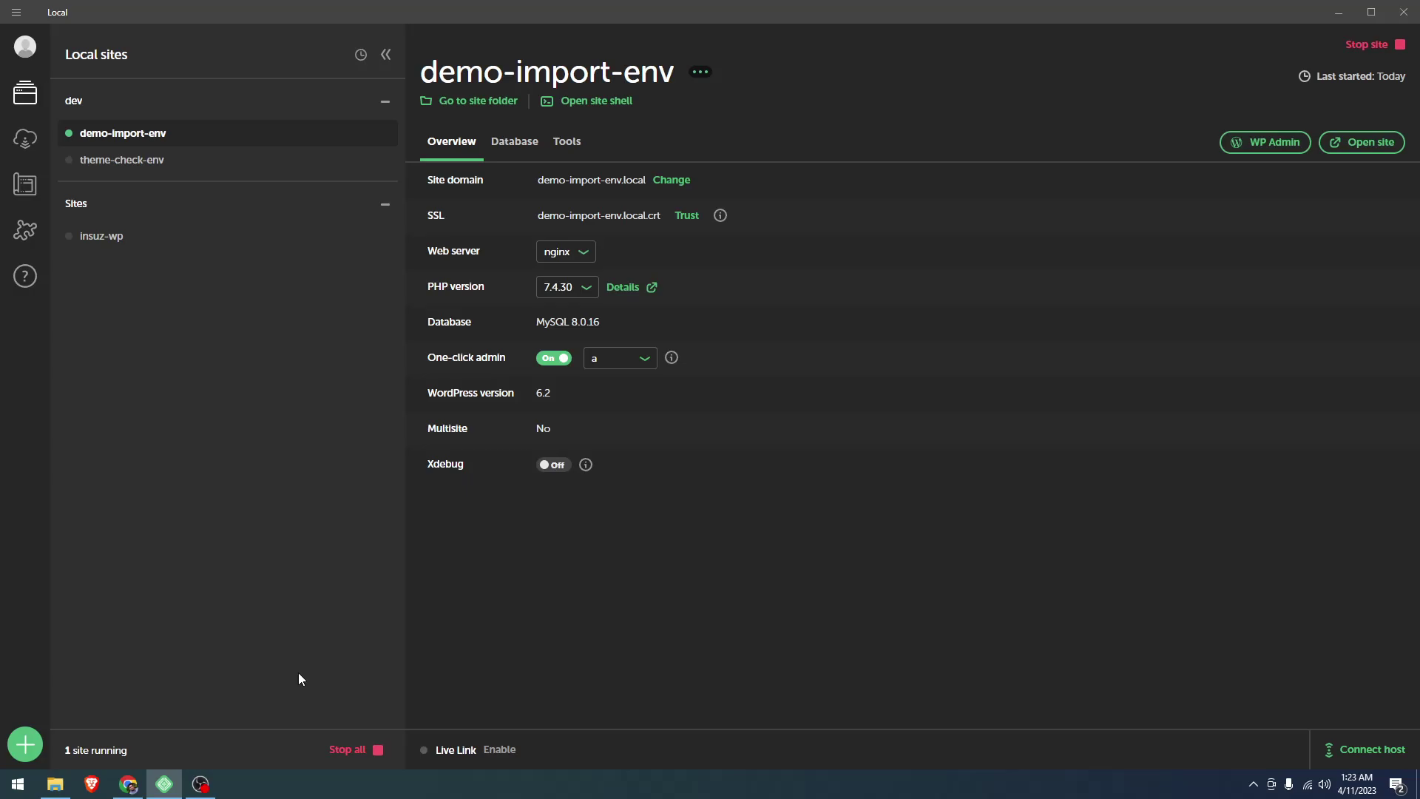
- Open Appearance > Themes and bring up the zeinet-wp-full folder with zeinet.zip and zeinet-child.zip
{"action": "left_click", "coordinate": [128, 787]}
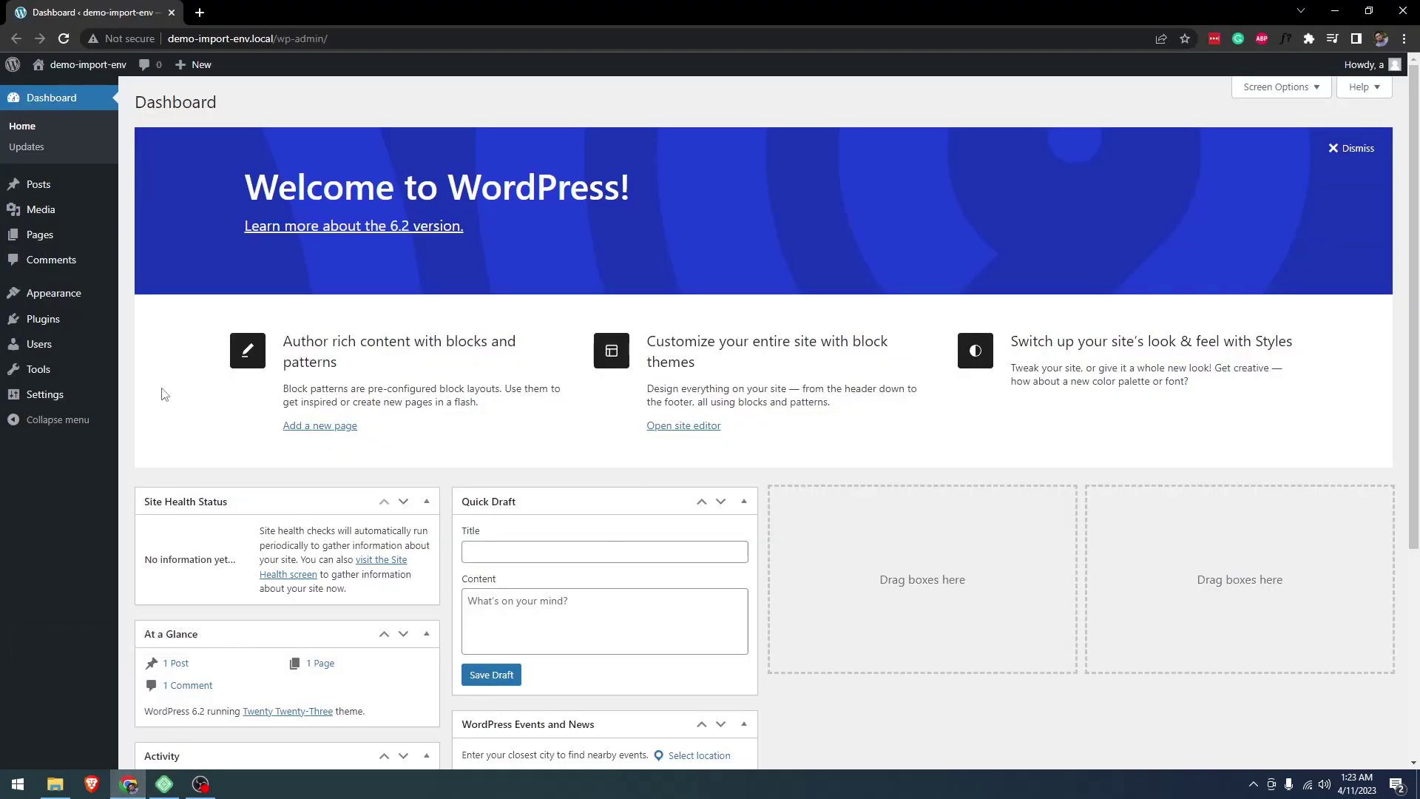
{"action": "mouse_move", "coordinate": [59, 296]}
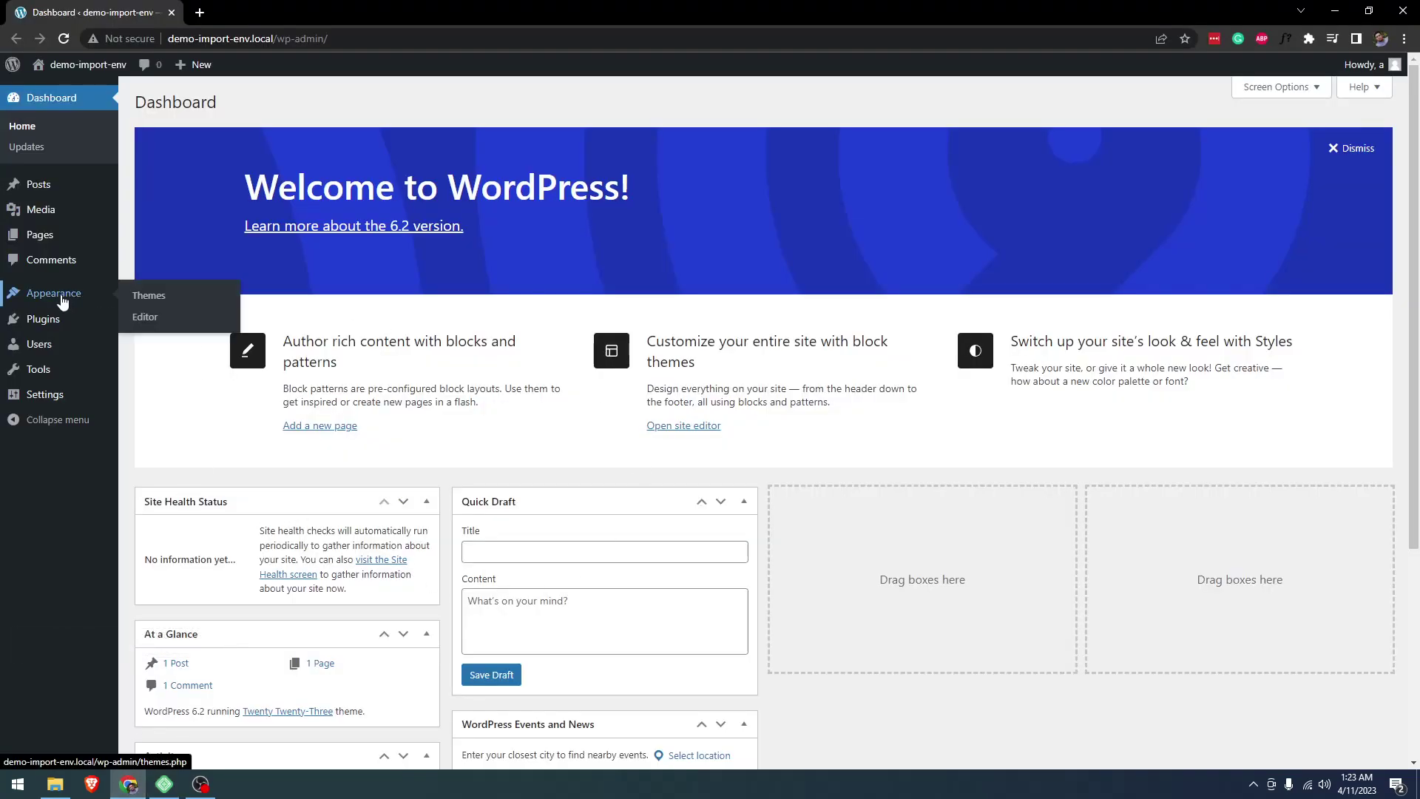
{"action": "left_click", "coordinate": [168, 301]}
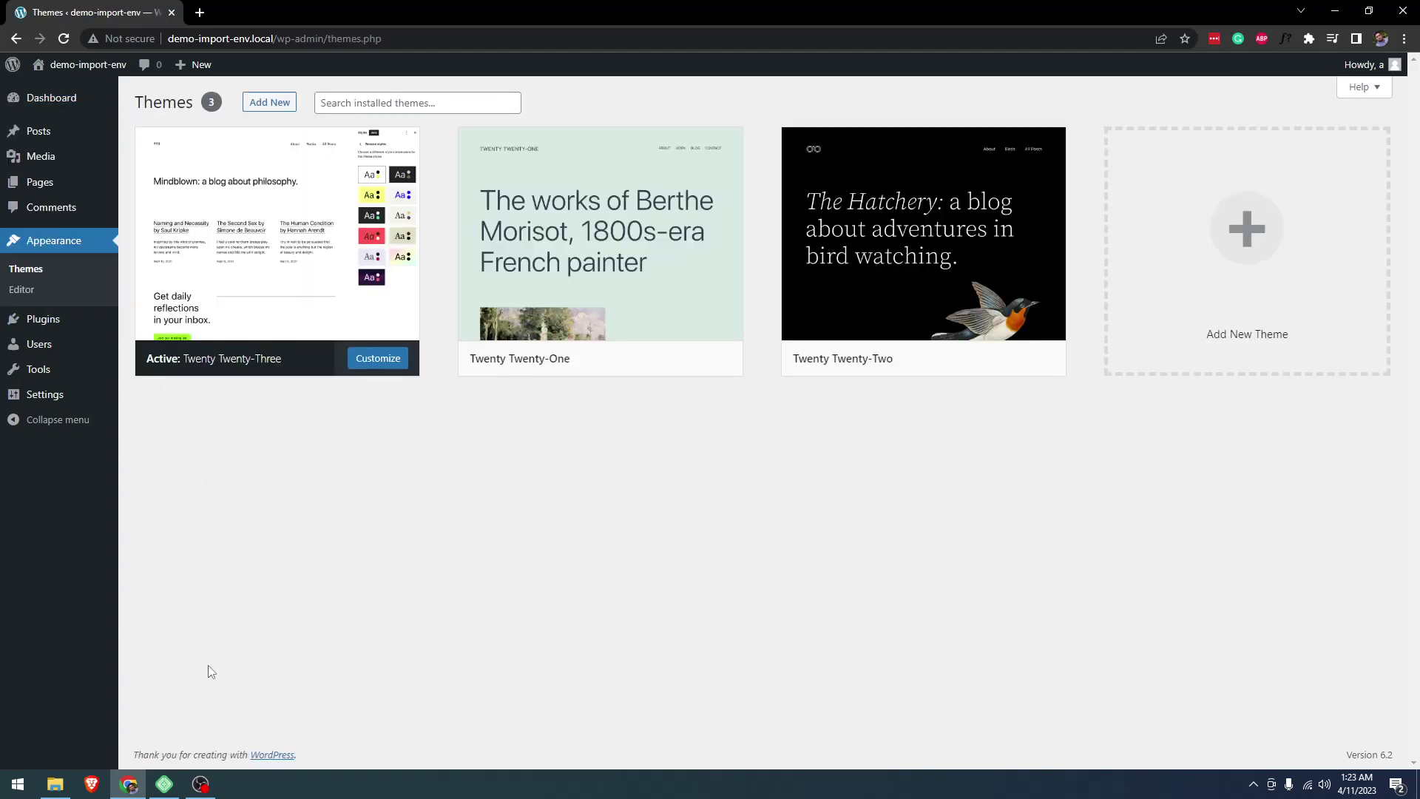
{"action": "left_click", "coordinate": [56, 785]}
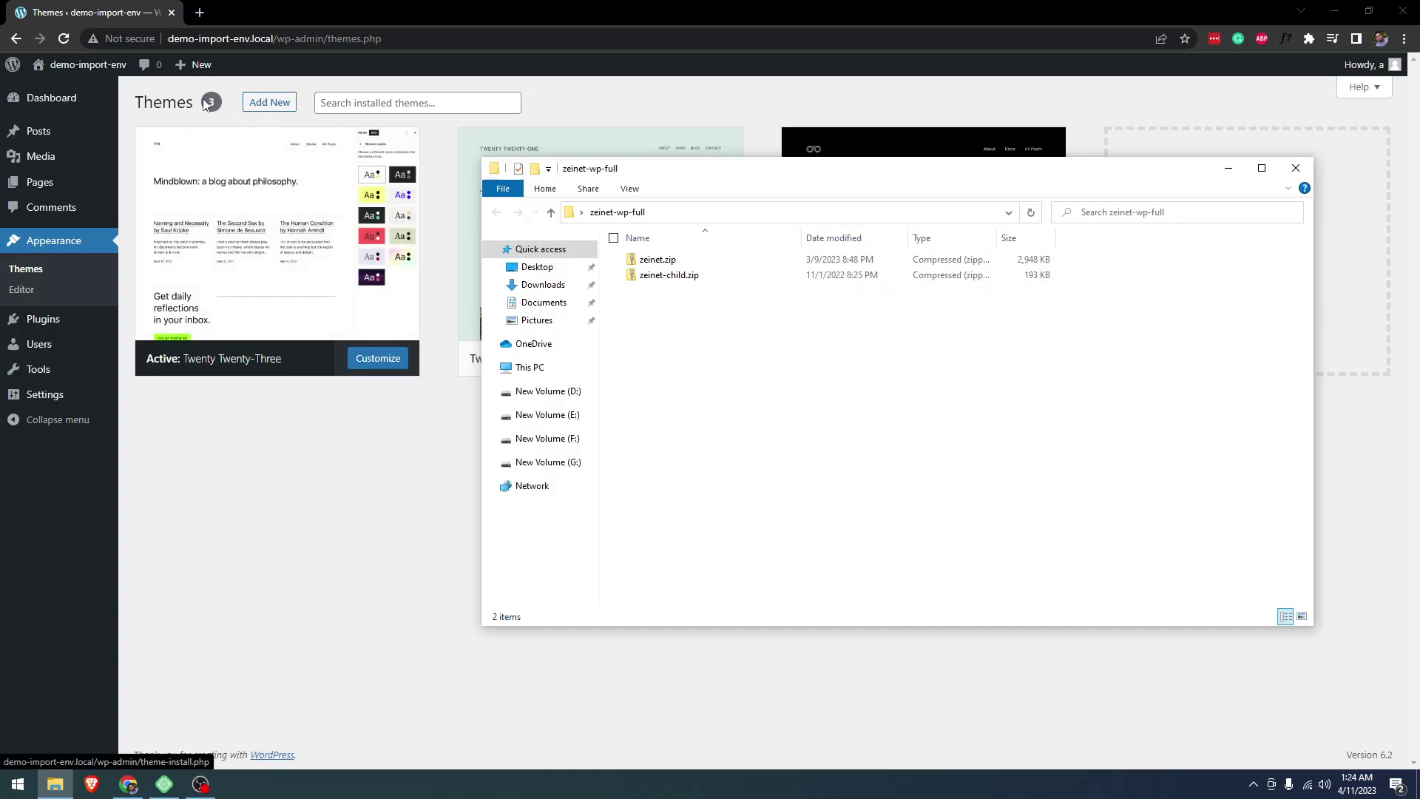
- Upload zeinet.zip through Add New > Upload Theme and install it
{"action": "left_click", "coordinate": [283, 109]}
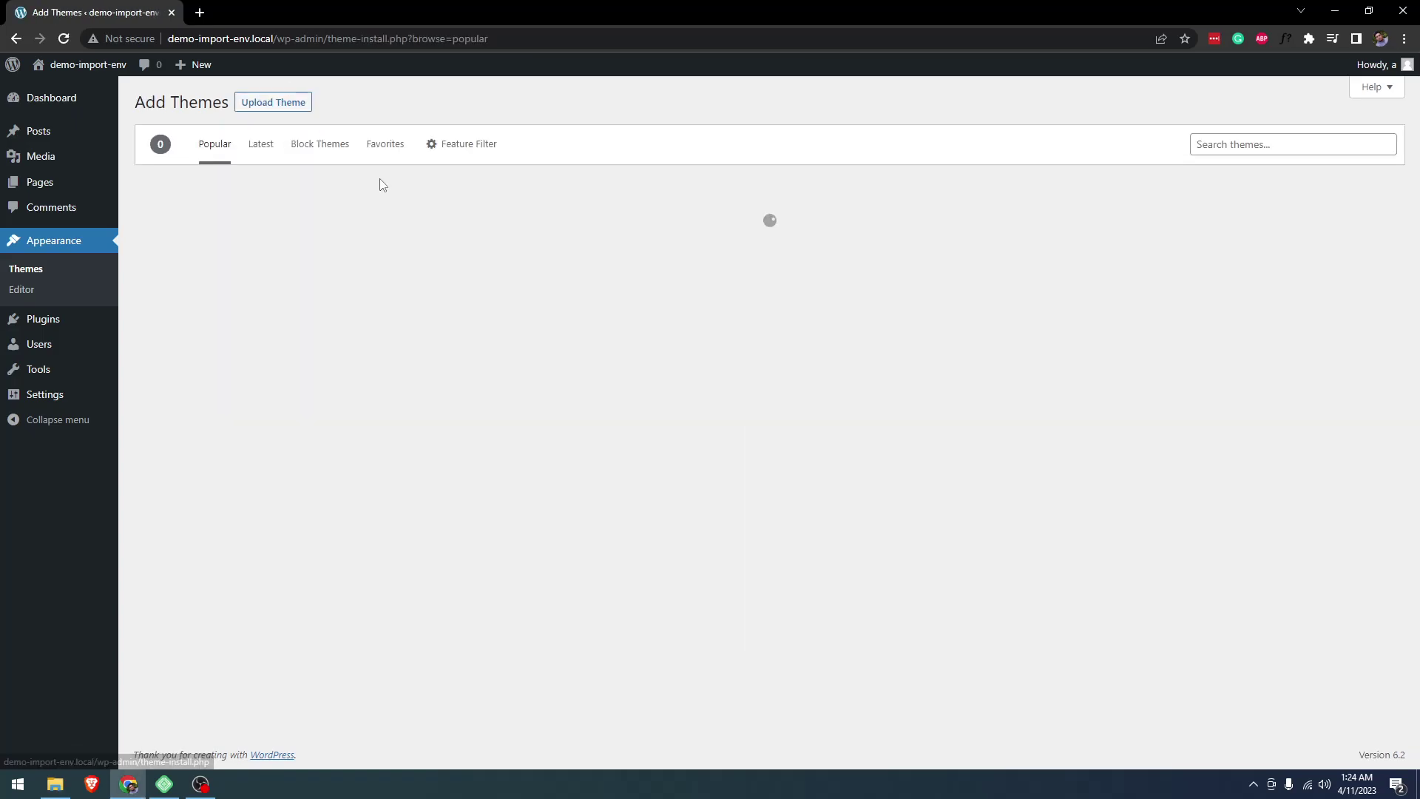
{"action": "left_click", "coordinate": [304, 106]}
{"action": "key", "text": "alt+Tab"}
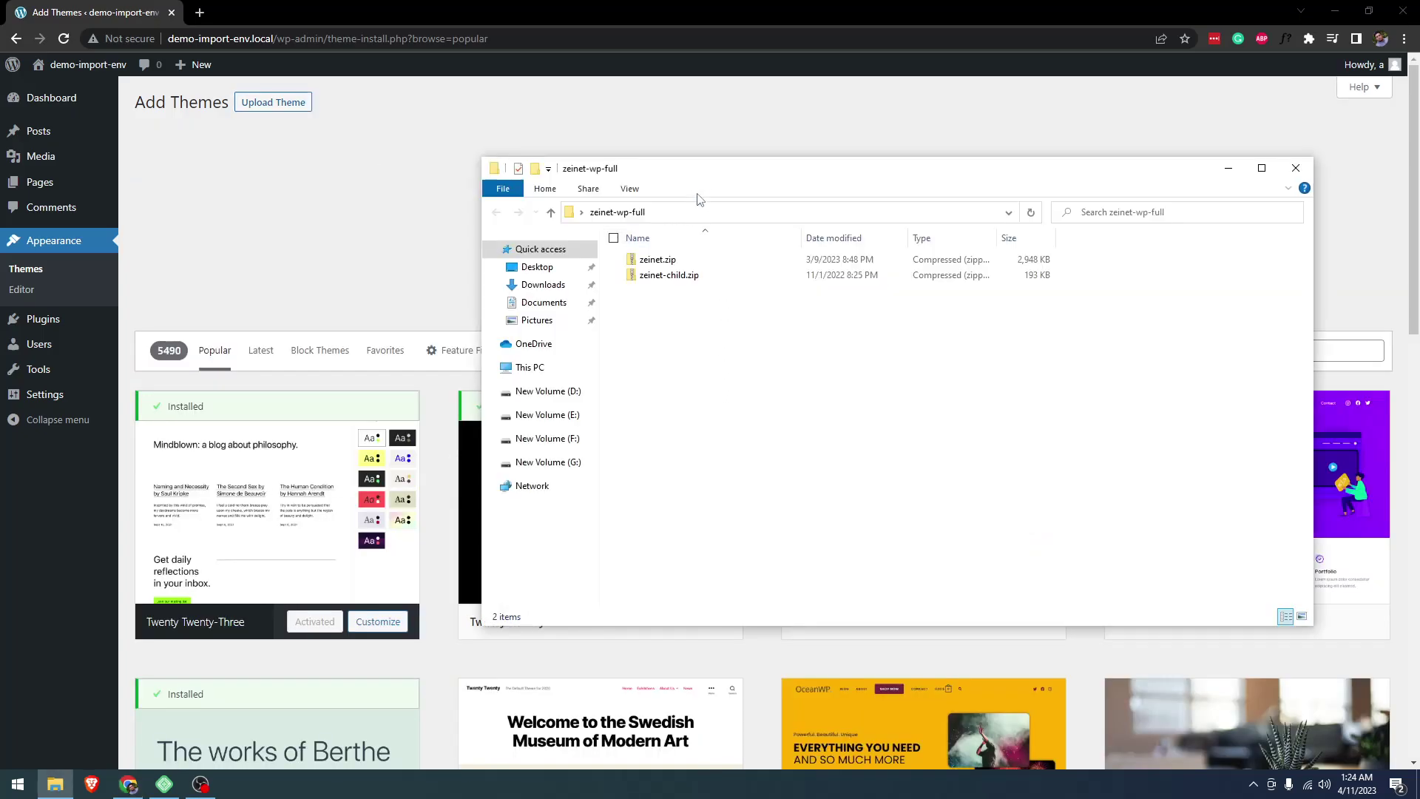
{"action": "left_click_drag", "start_coordinate": [707, 176], "coordinate": [723, 305]}
{"action": "left_click_drag", "start_coordinate": [670, 388], "coordinate": [725, 248]}
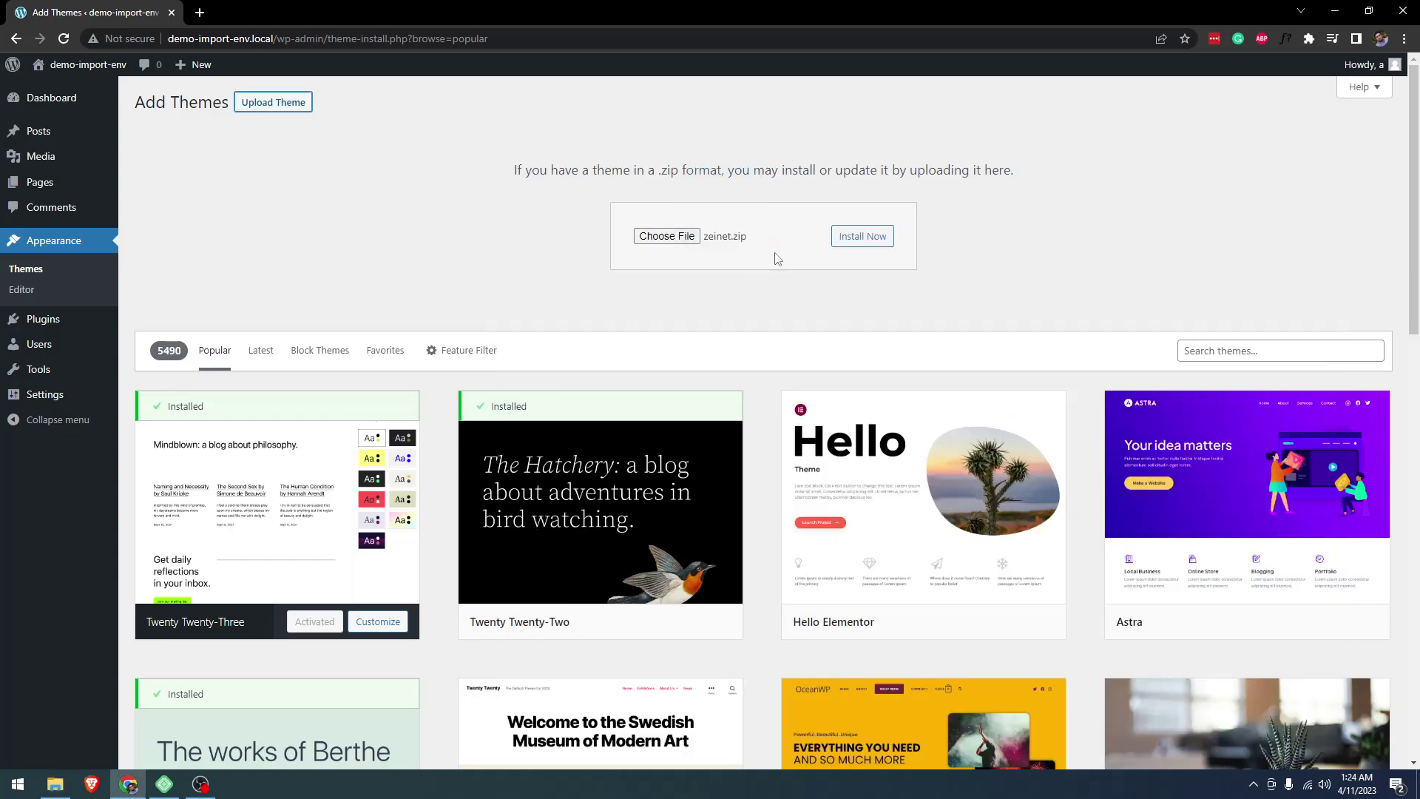
{"action": "left_click", "coordinate": [858, 248]}
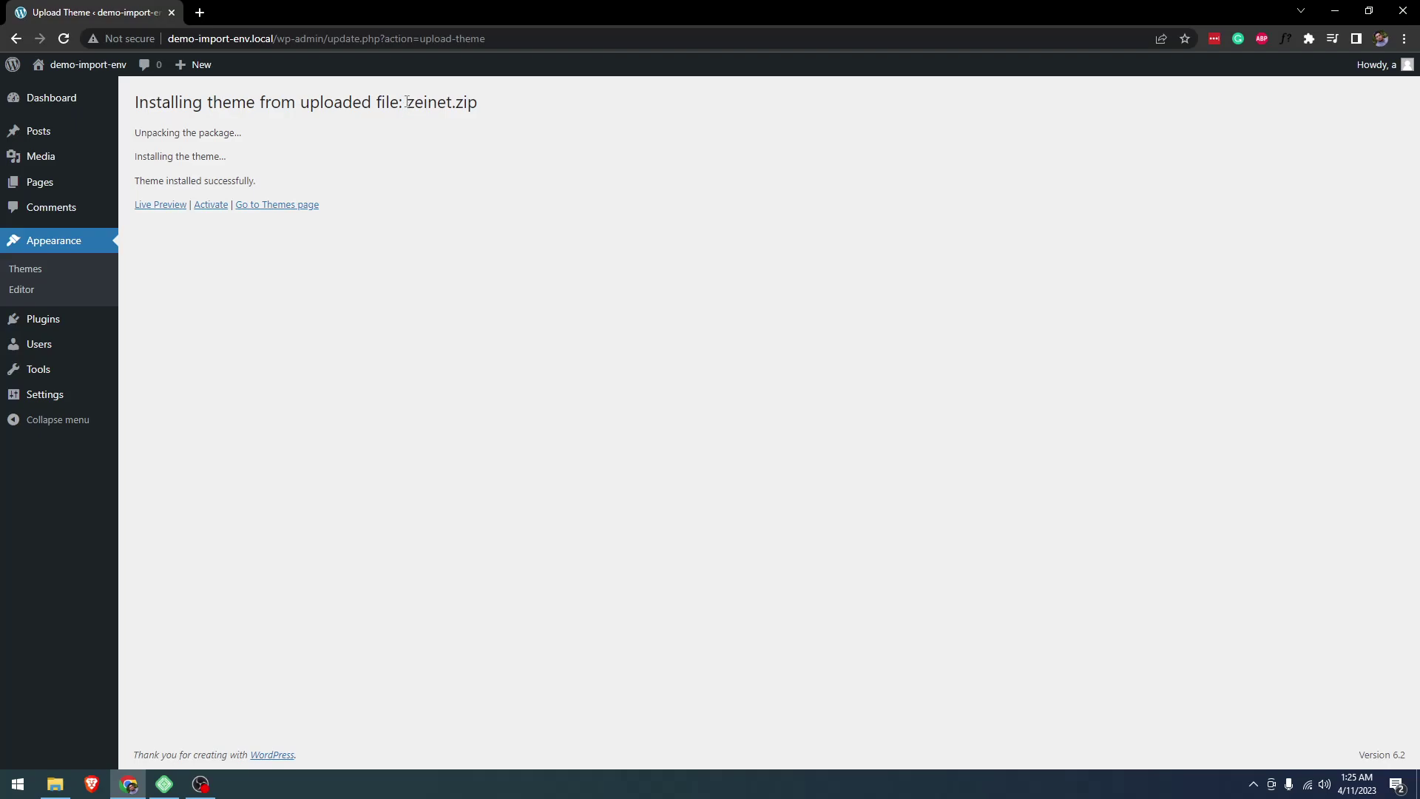
{"action": "left_click_drag", "start_coordinate": [409, 102], "coordinate": [507, 104]}
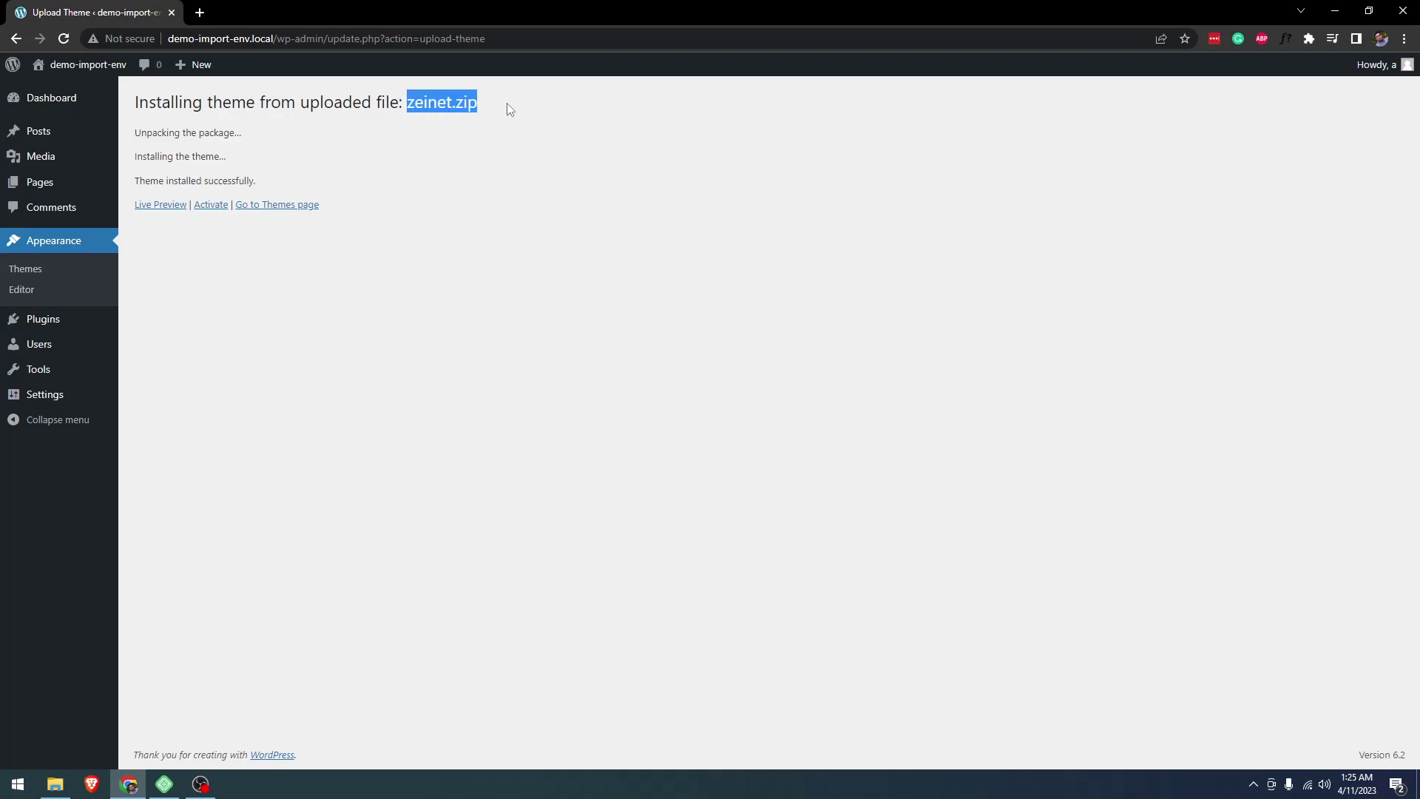
{"action": "left_click", "coordinate": [508, 104]}
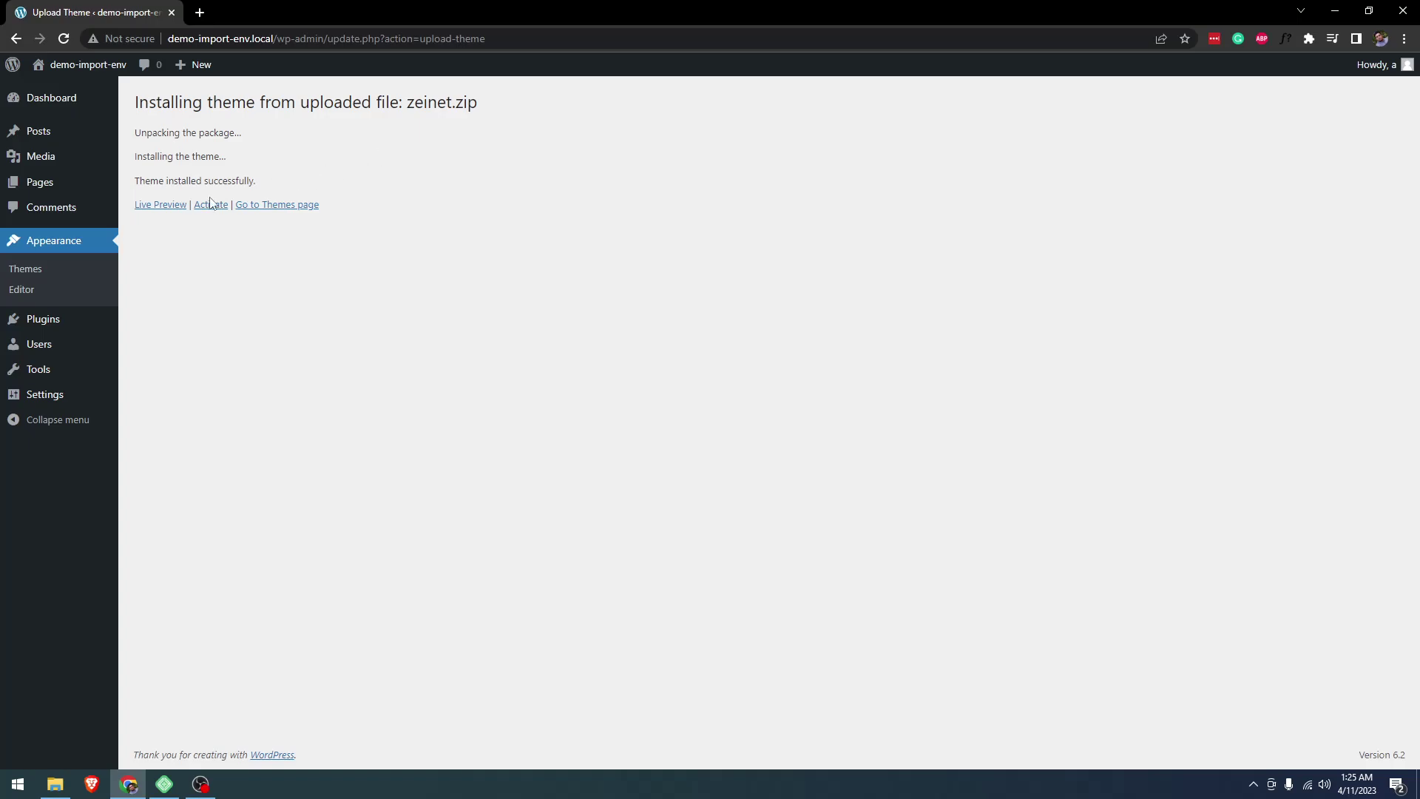
- Upload and install zeinet-child.zip, then activate the Zeinet Child theme
{"action": "left_click", "coordinate": [242, 212]}
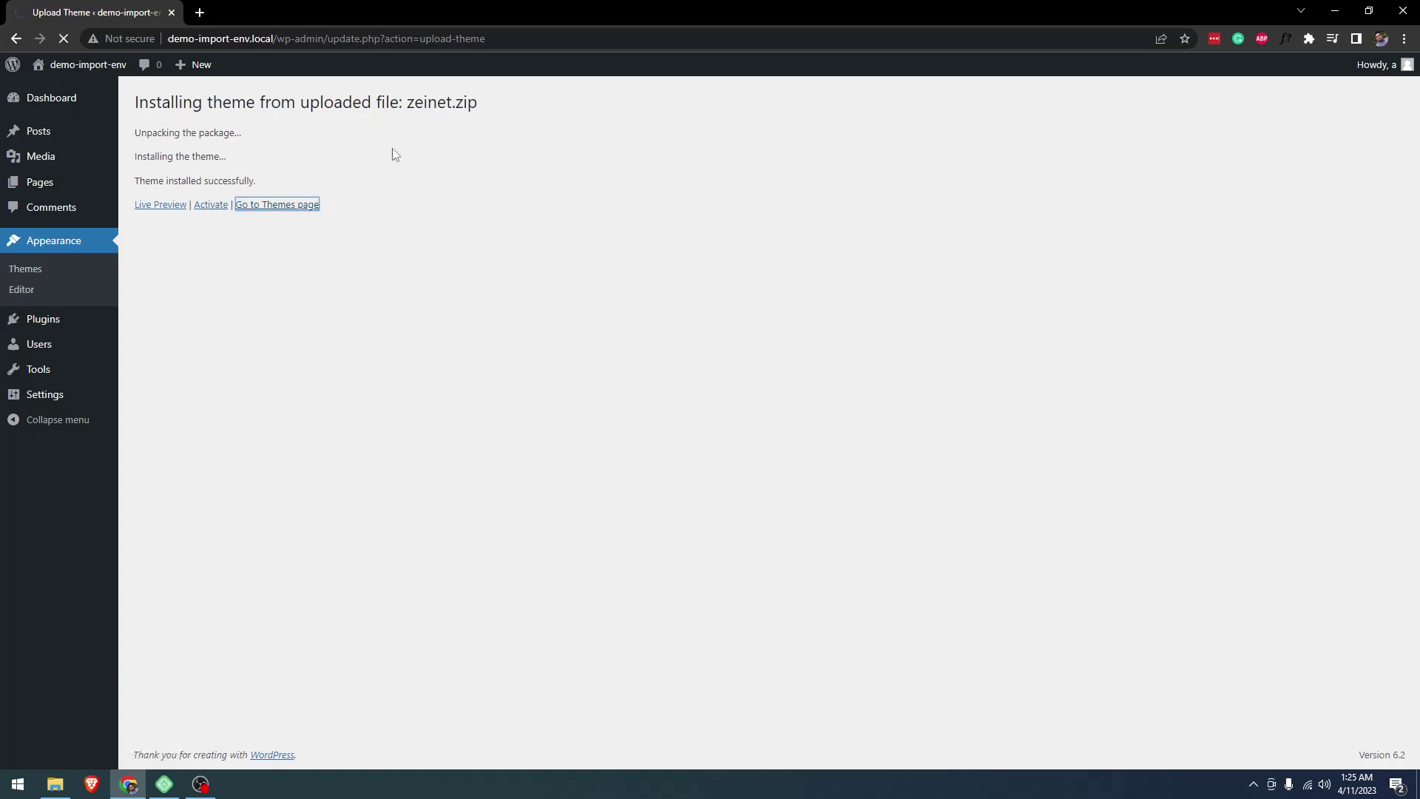
{"action": "left_click", "coordinate": [269, 103]}
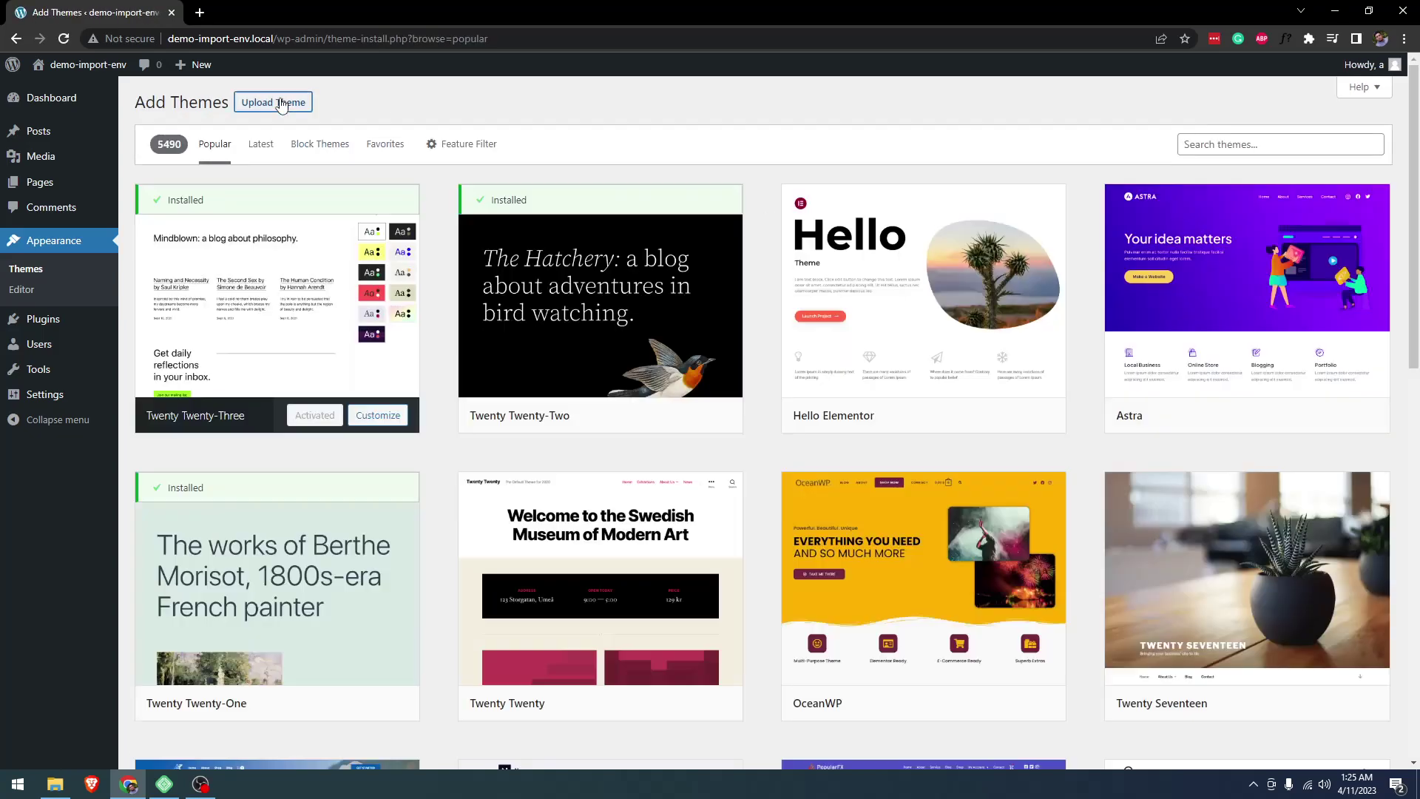
{"action": "left_click", "coordinate": [273, 102]}
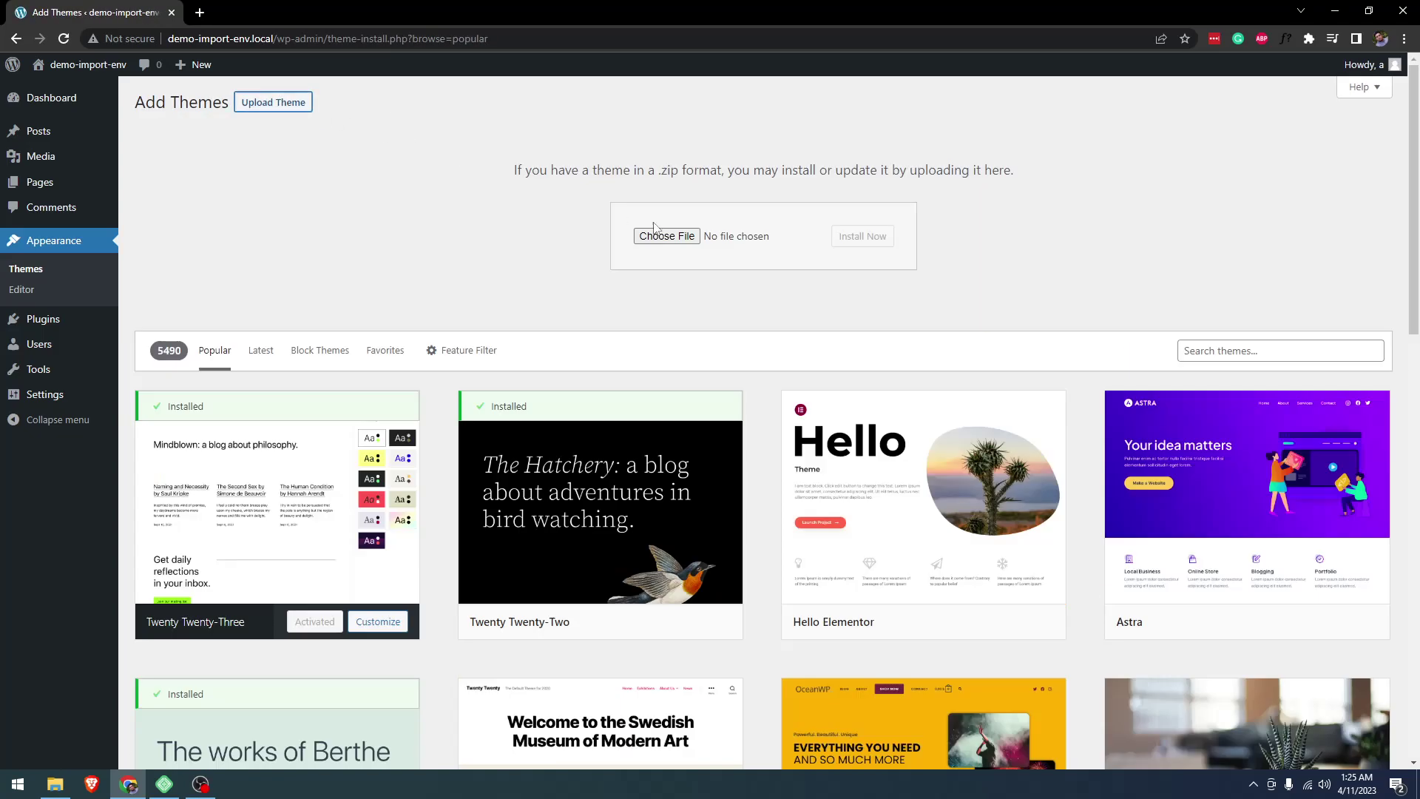
{"action": "key", "text": "alt+Tab"}
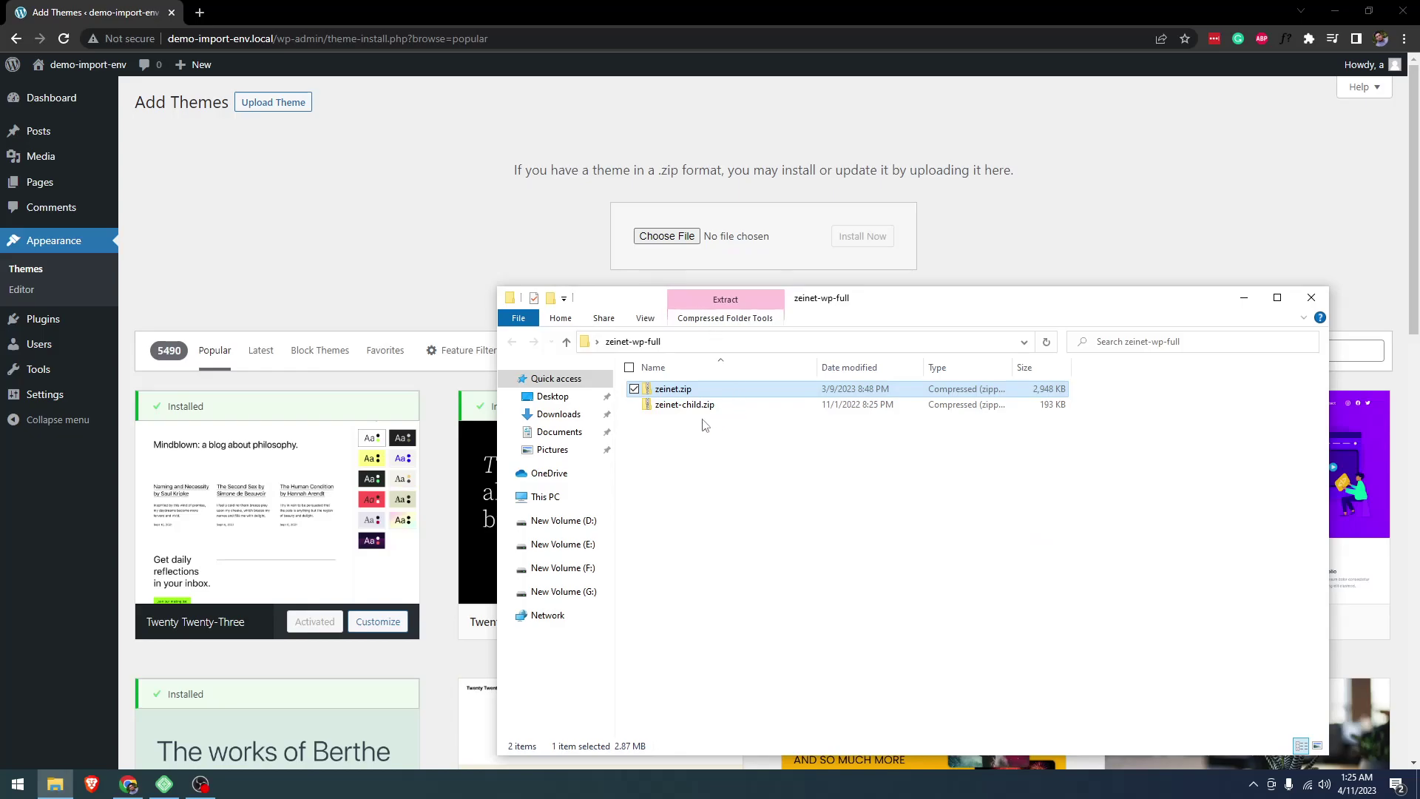
{"action": "left_click", "coordinate": [680, 408]}
{"action": "left_click_drag", "start_coordinate": [678, 412], "coordinate": [736, 241]}
{"action": "left_click", "coordinate": [860, 236]}
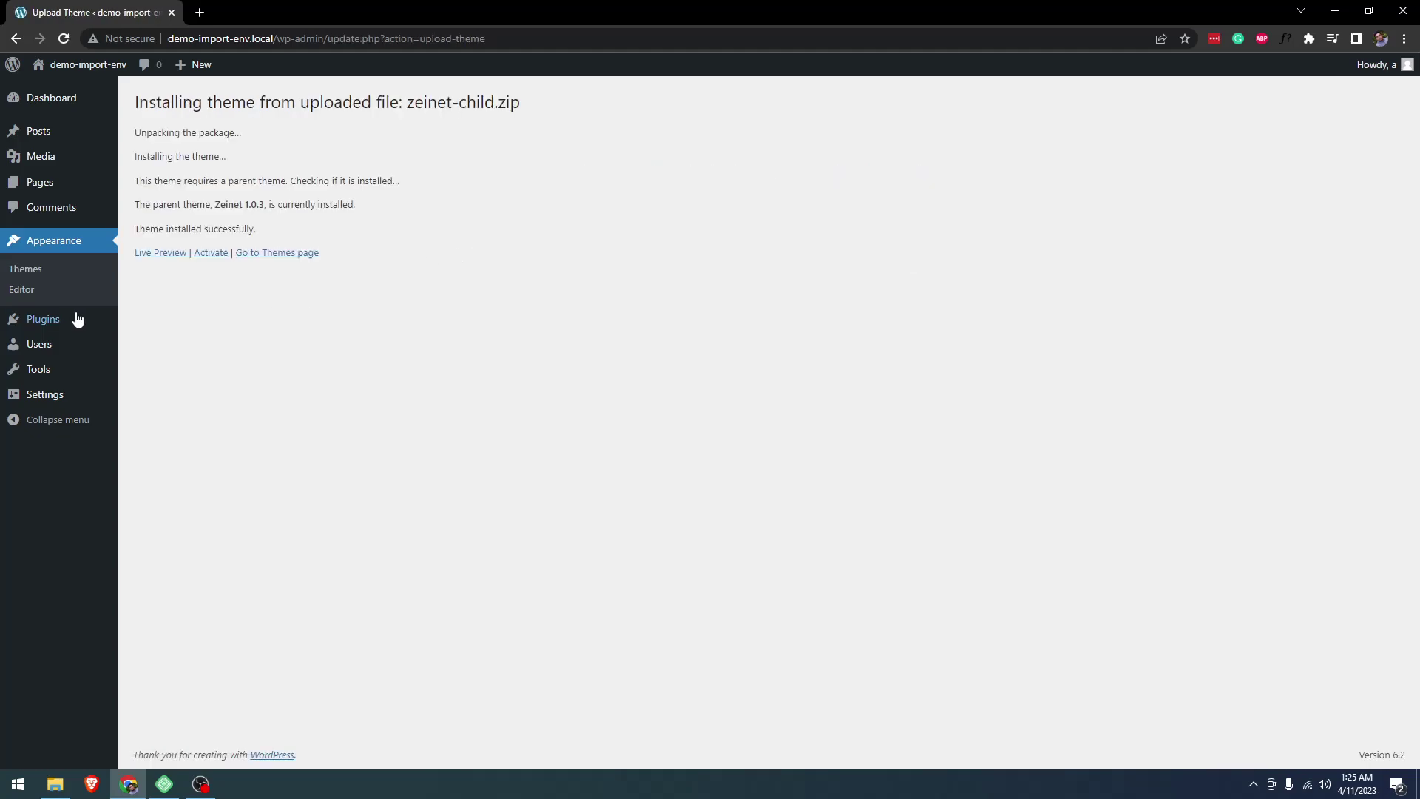
{"action": "left_click", "coordinate": [211, 254]}
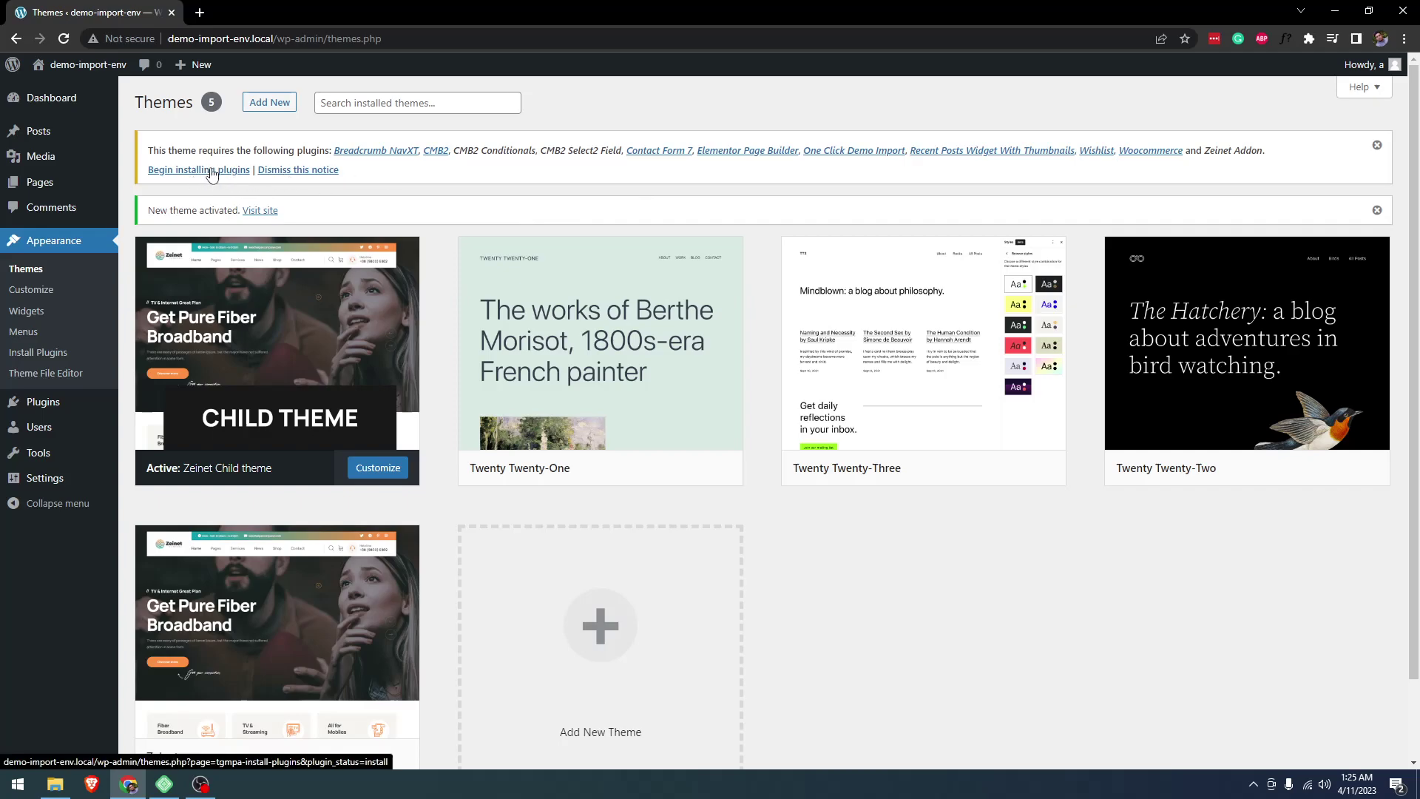
- Select all eleven required plugins and apply the bulk Install action
{"action": "left_click", "coordinate": [212, 172]}
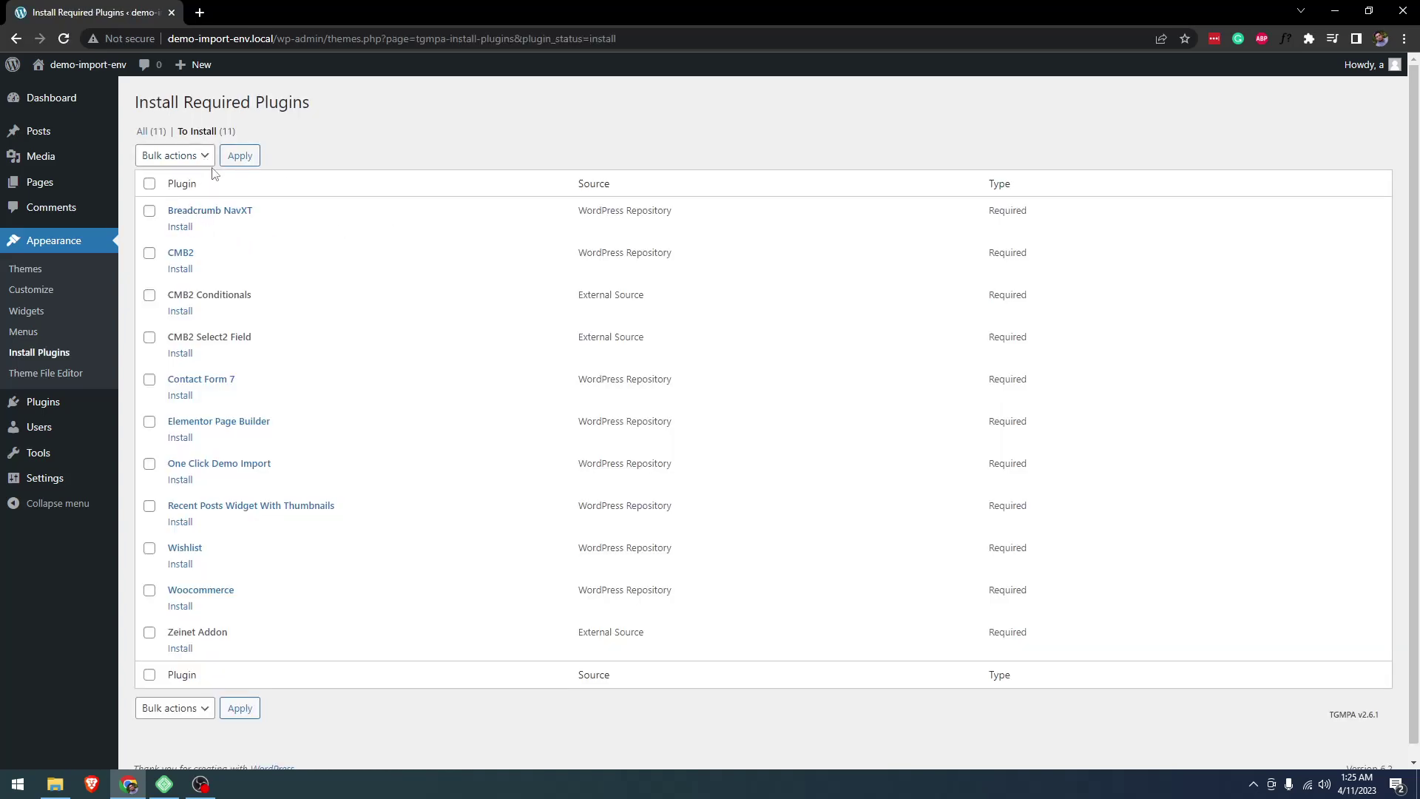
{"action": "left_click", "coordinate": [149, 183]}
{"action": "left_click", "coordinate": [190, 158]}
{"action": "left_click", "coordinate": [157, 189]}
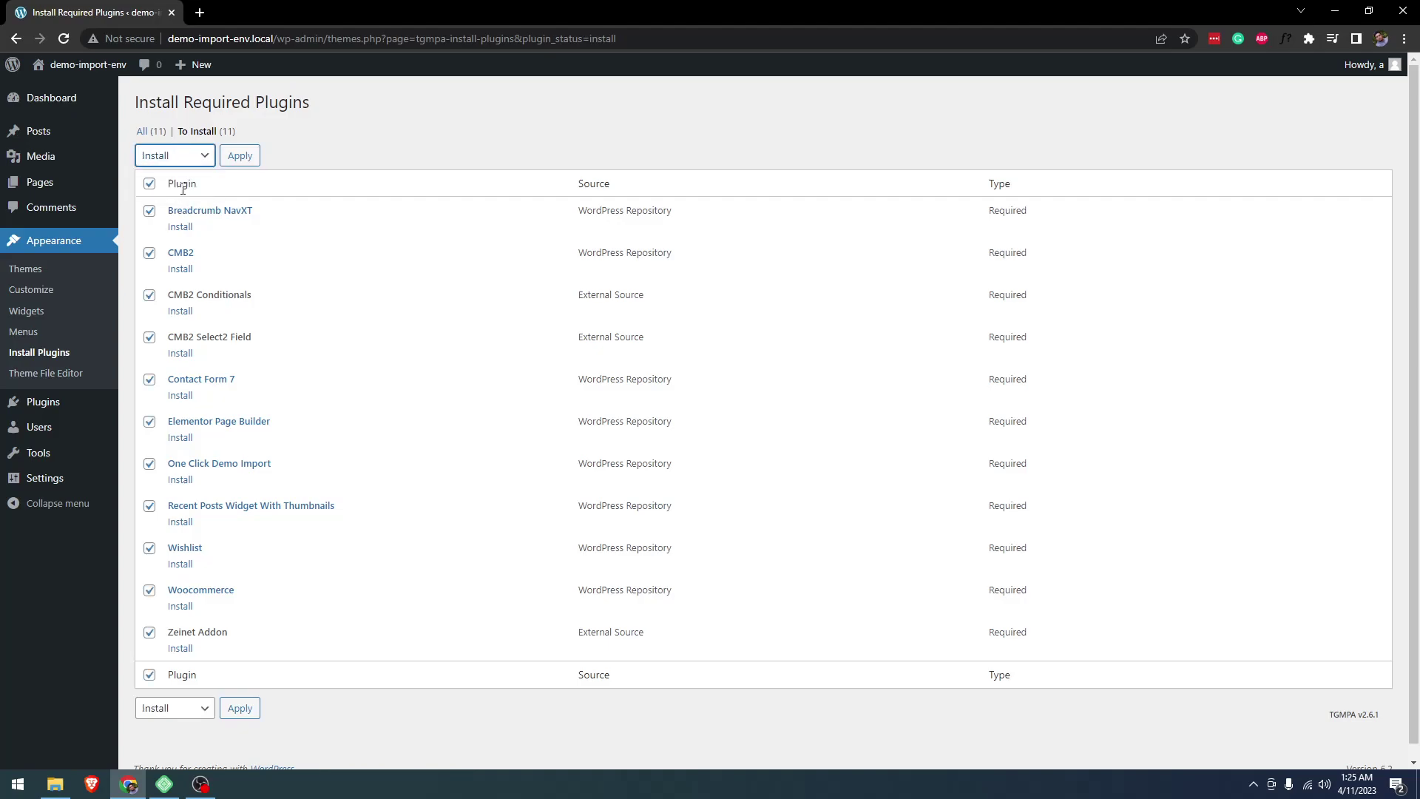
{"action": "left_click", "coordinate": [235, 157]}
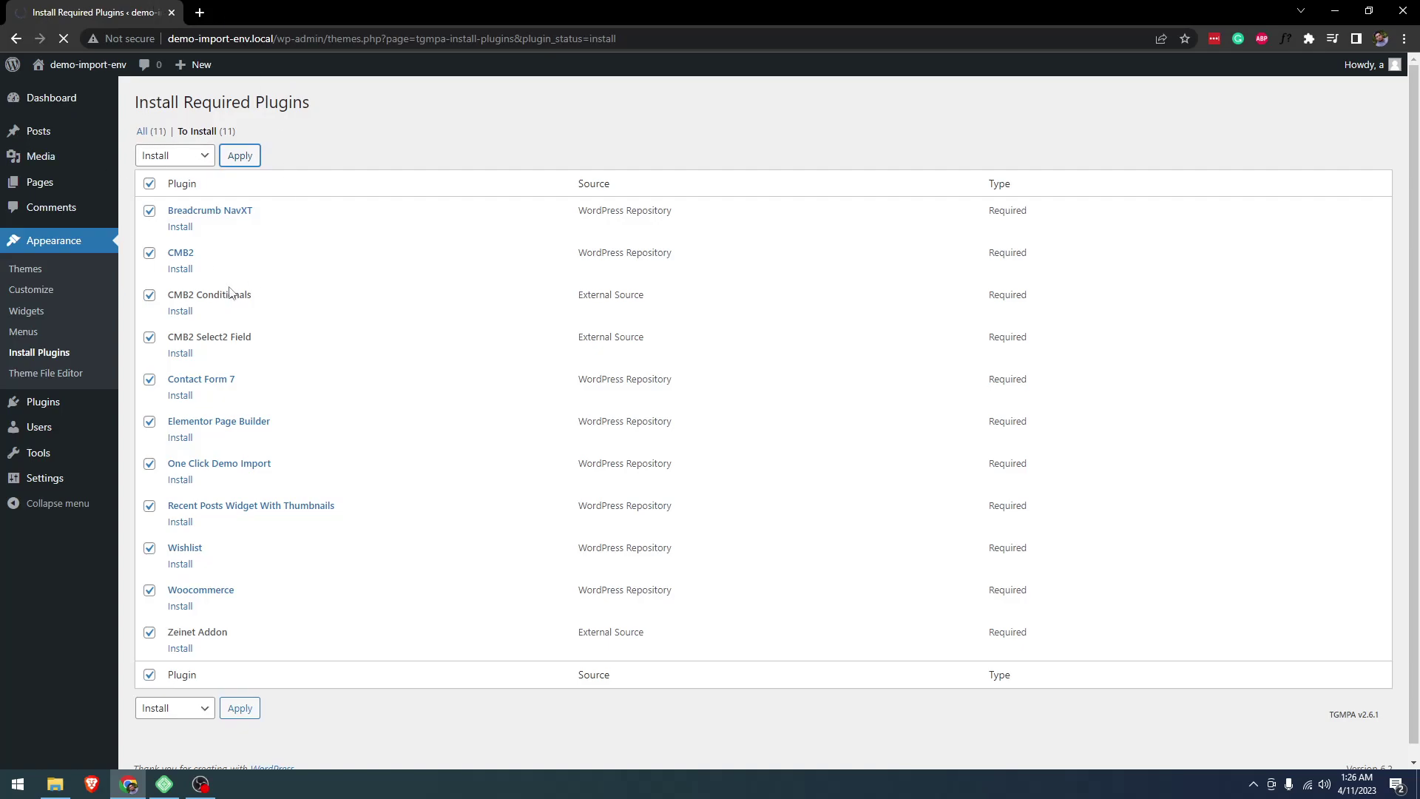
- Pause the OBS recording while the plugins install, then return to the browser
{"action": "left_click", "coordinate": [200, 784]}
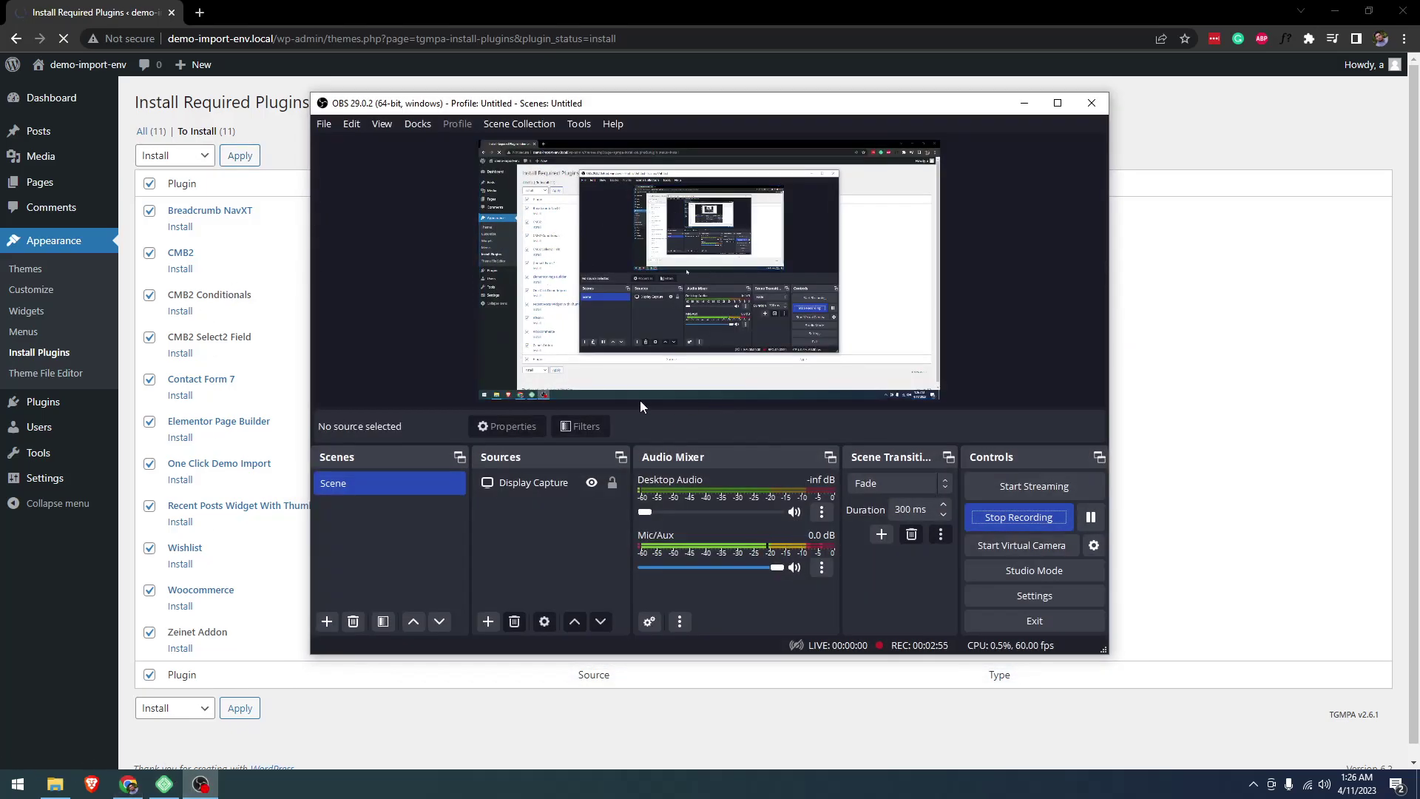
{"action": "left_click", "coordinate": [1092, 518]}
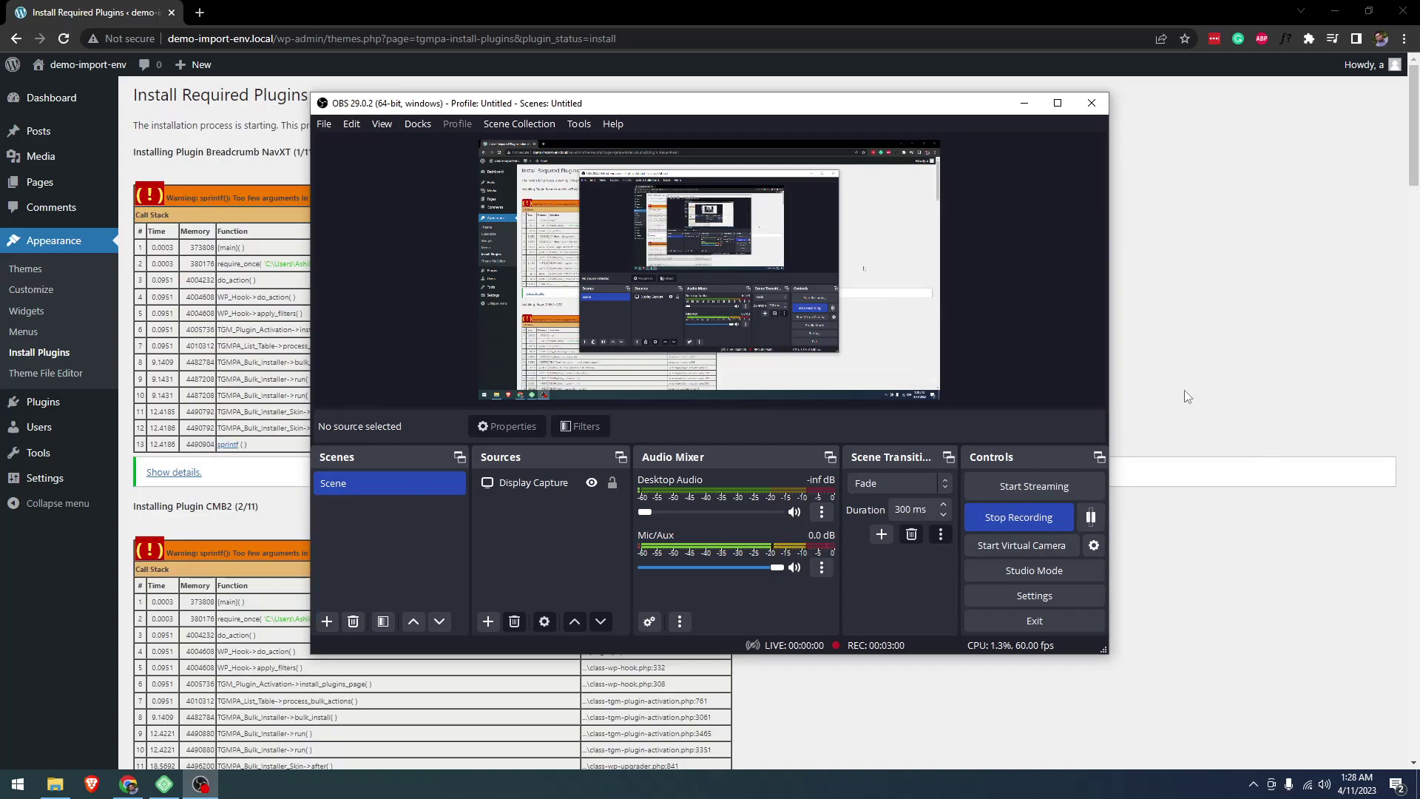
{"action": "key", "text": "alt+Tab"}
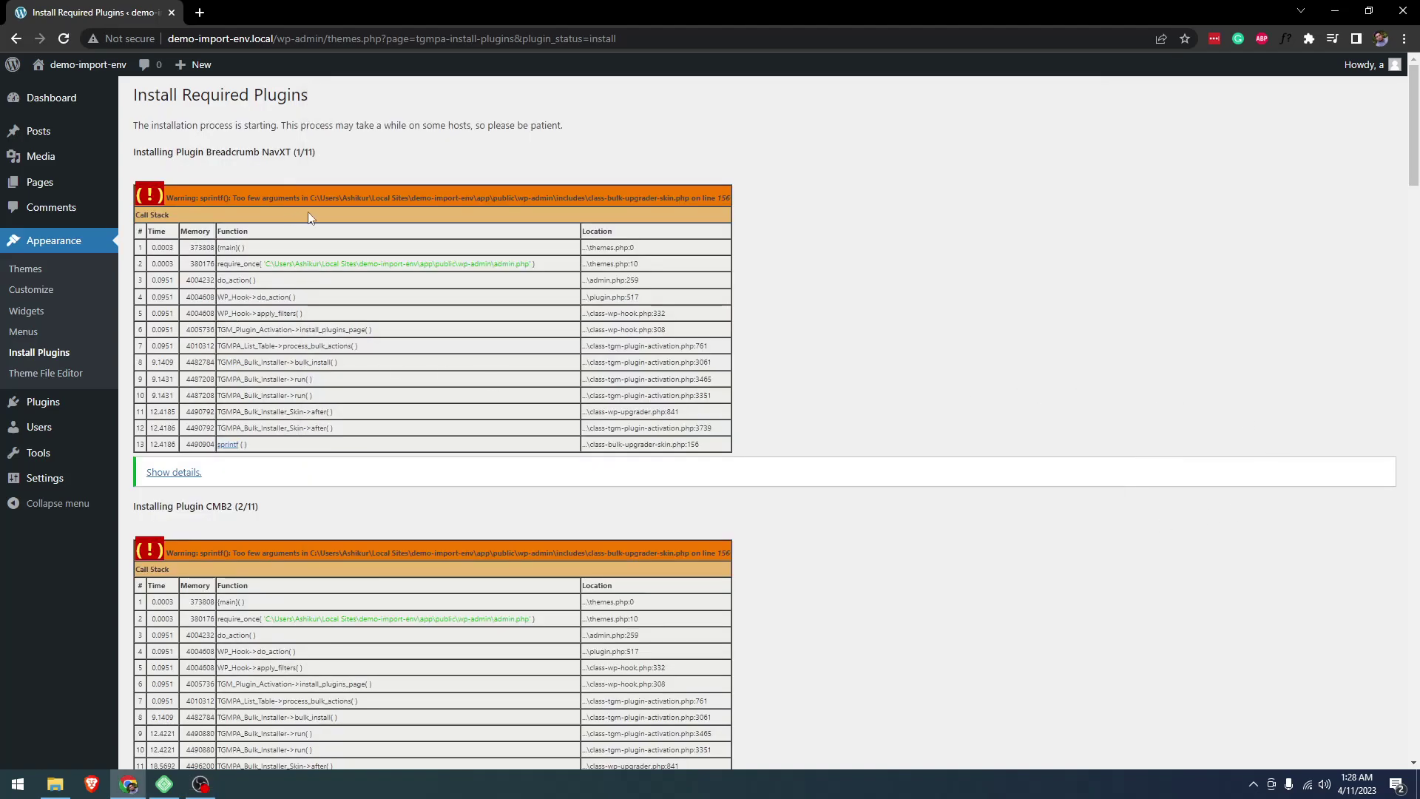
- Scroll the install log down to the 'All installations have been completed' message
{"action": "scroll", "coordinate": [318, 222], "scroll_direction": "down", "scroll_amount": 20}
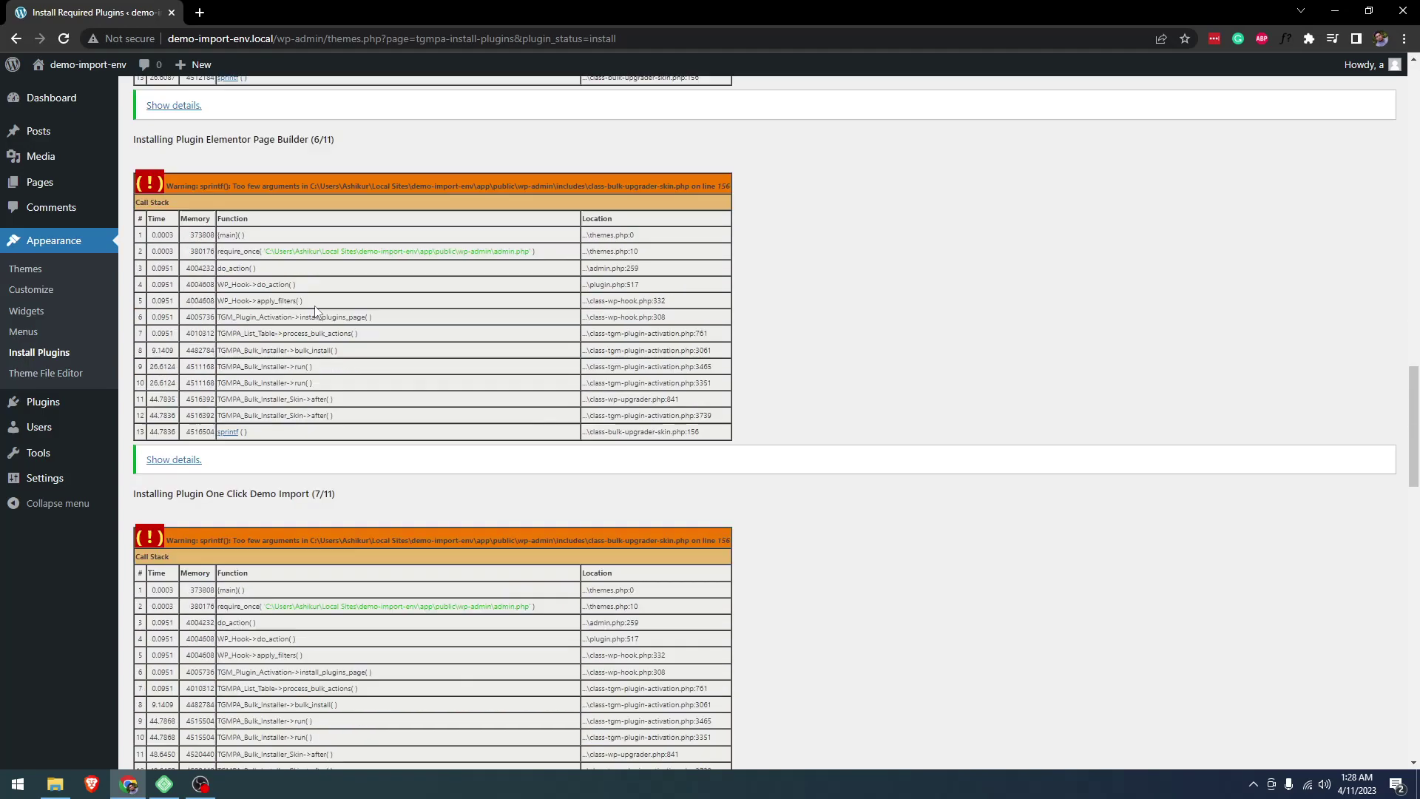
{"action": "scroll", "coordinate": [316, 310], "scroll_direction": "down", "scroll_amount": 5}
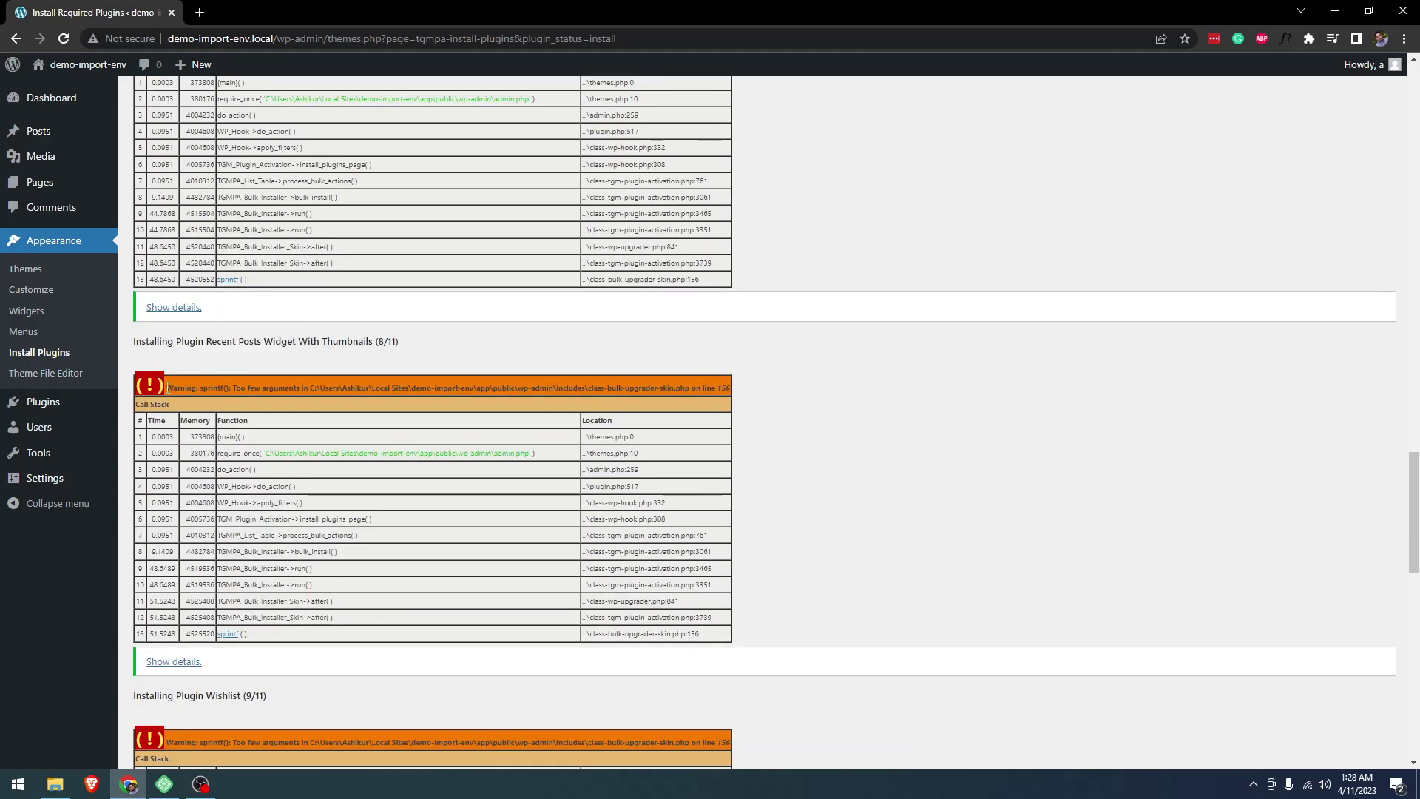
{"action": "left_click_drag", "start_coordinate": [167, 388], "coordinate": [738, 390]}
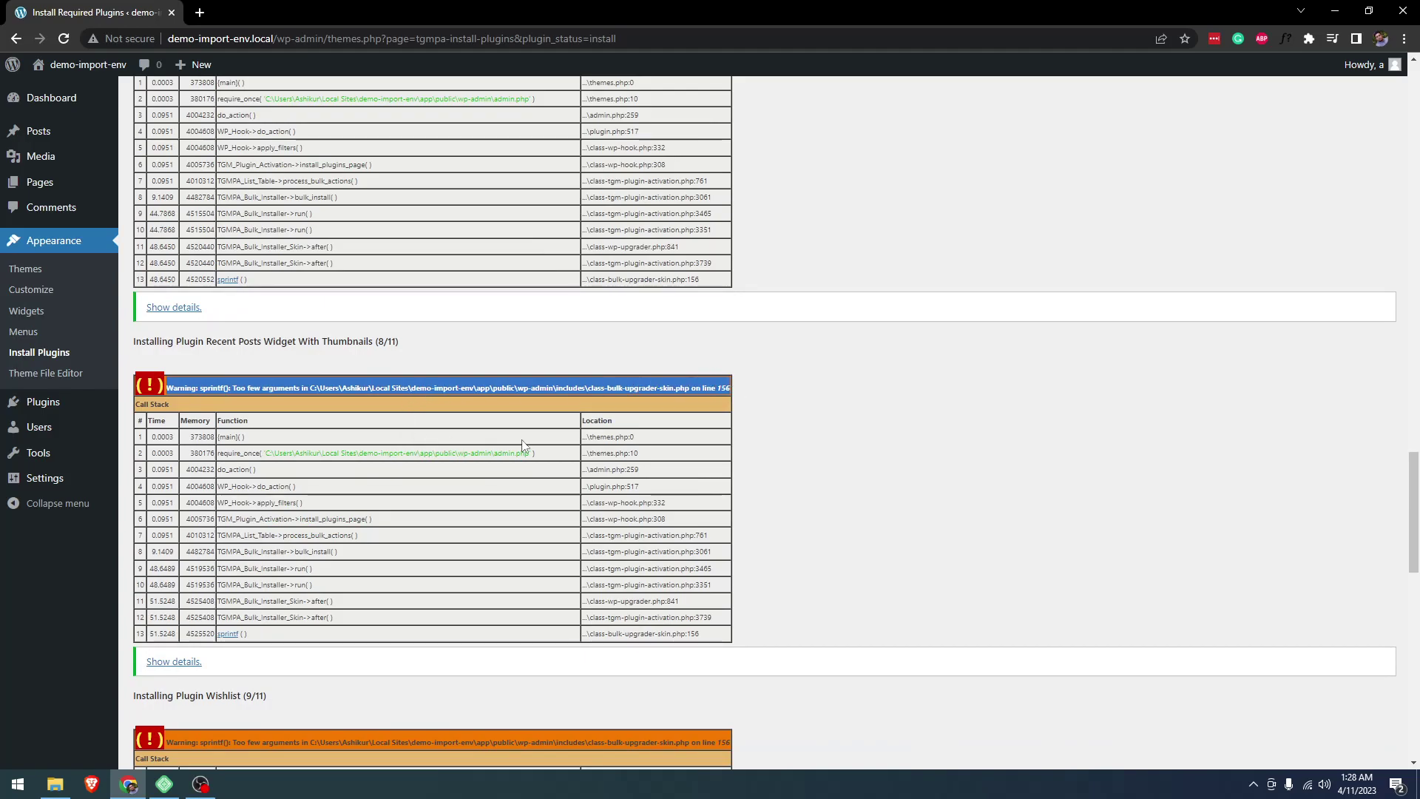
{"action": "scroll", "coordinate": [513, 447], "scroll_direction": "down", "scroll_amount": 7}
{"action": "scroll", "coordinate": [508, 455], "scroll_direction": "down", "scroll_amount": 5}
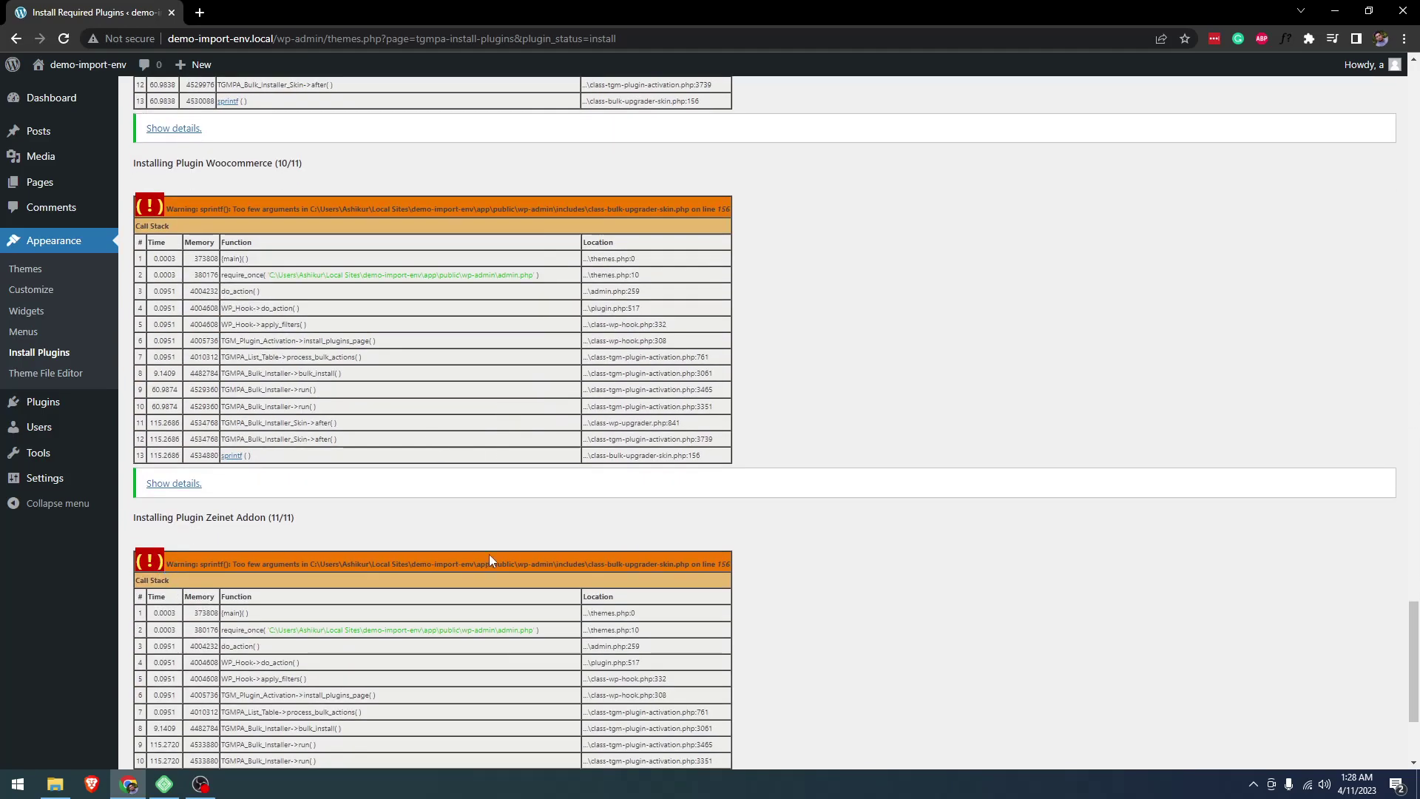
{"action": "scroll", "coordinate": [506, 552], "scroll_direction": "down", "scroll_amount": 3}
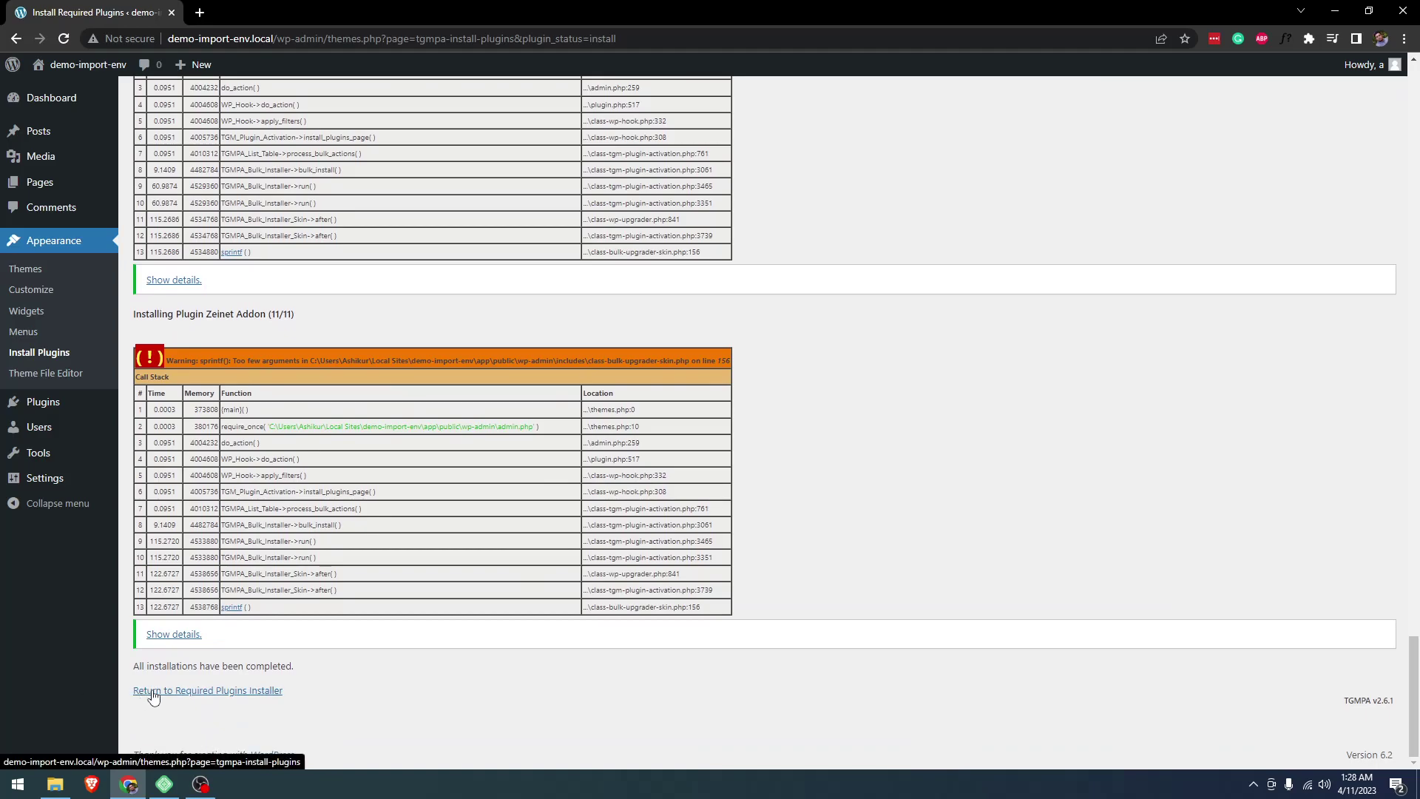
- Bulk-activate all eleven required plugins from the installer and return to the dashboard
{"action": "left_click", "coordinate": [234, 694]}
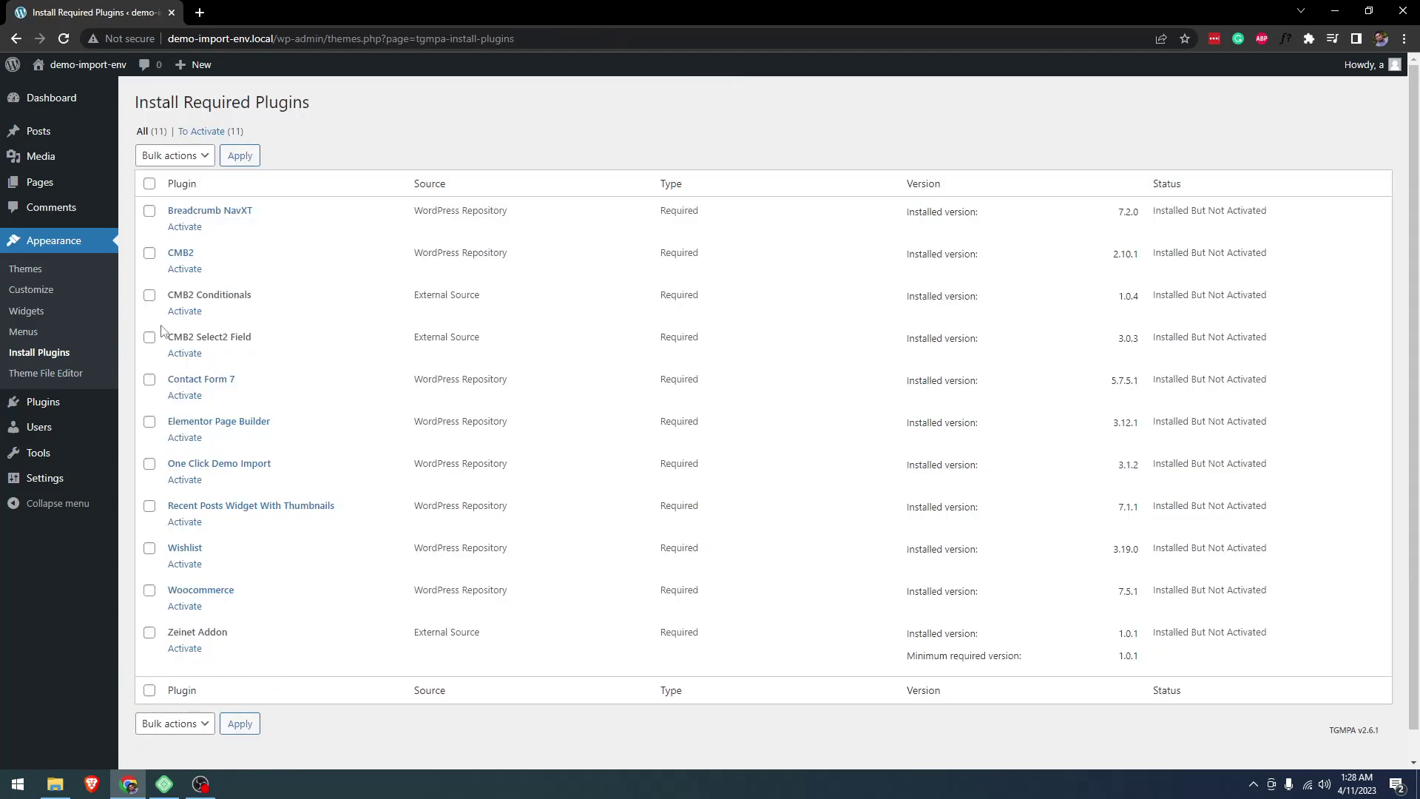
{"action": "left_click", "coordinate": [149, 183]}
{"action": "left_click", "coordinate": [187, 159]}
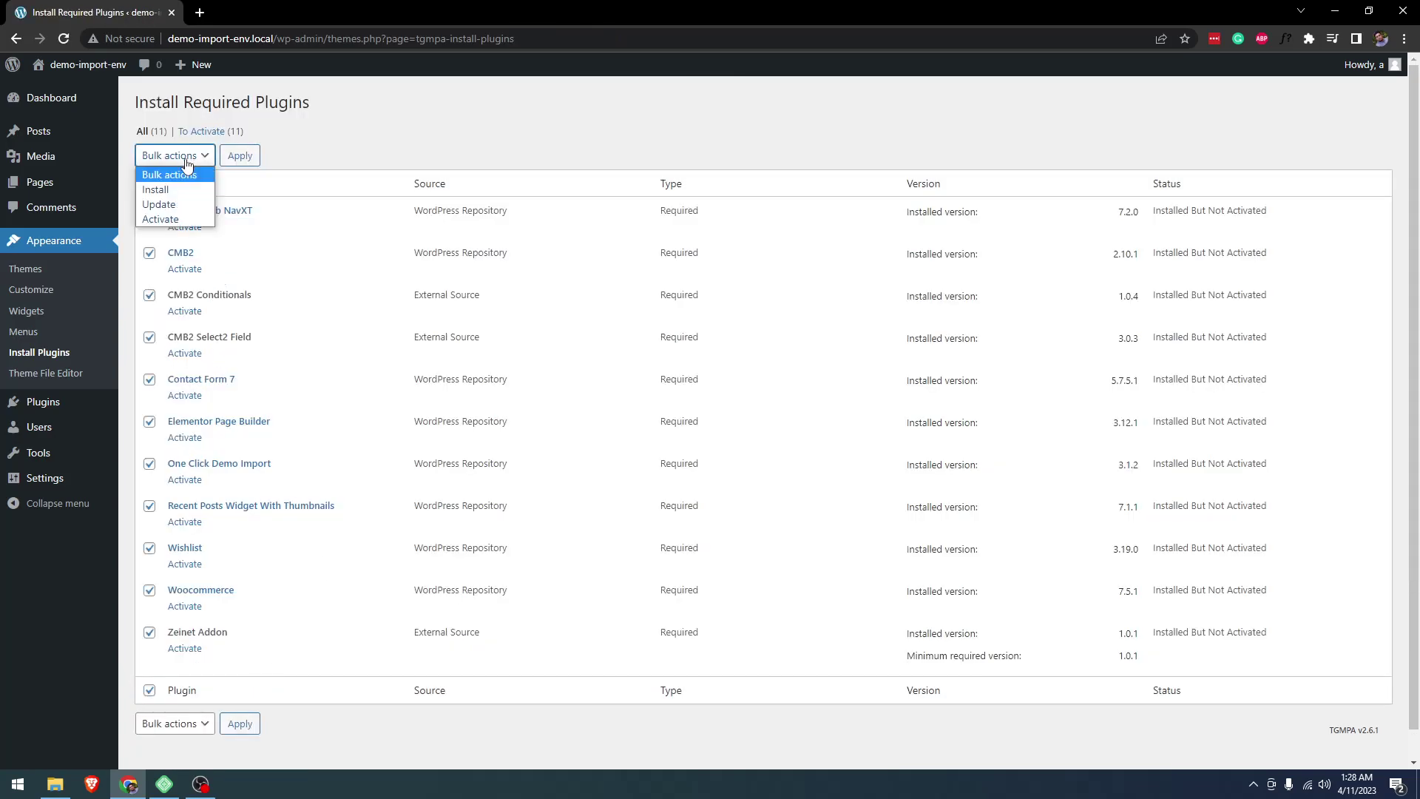
{"action": "left_click", "coordinate": [176, 219]}
{"action": "left_click", "coordinate": [242, 158]}
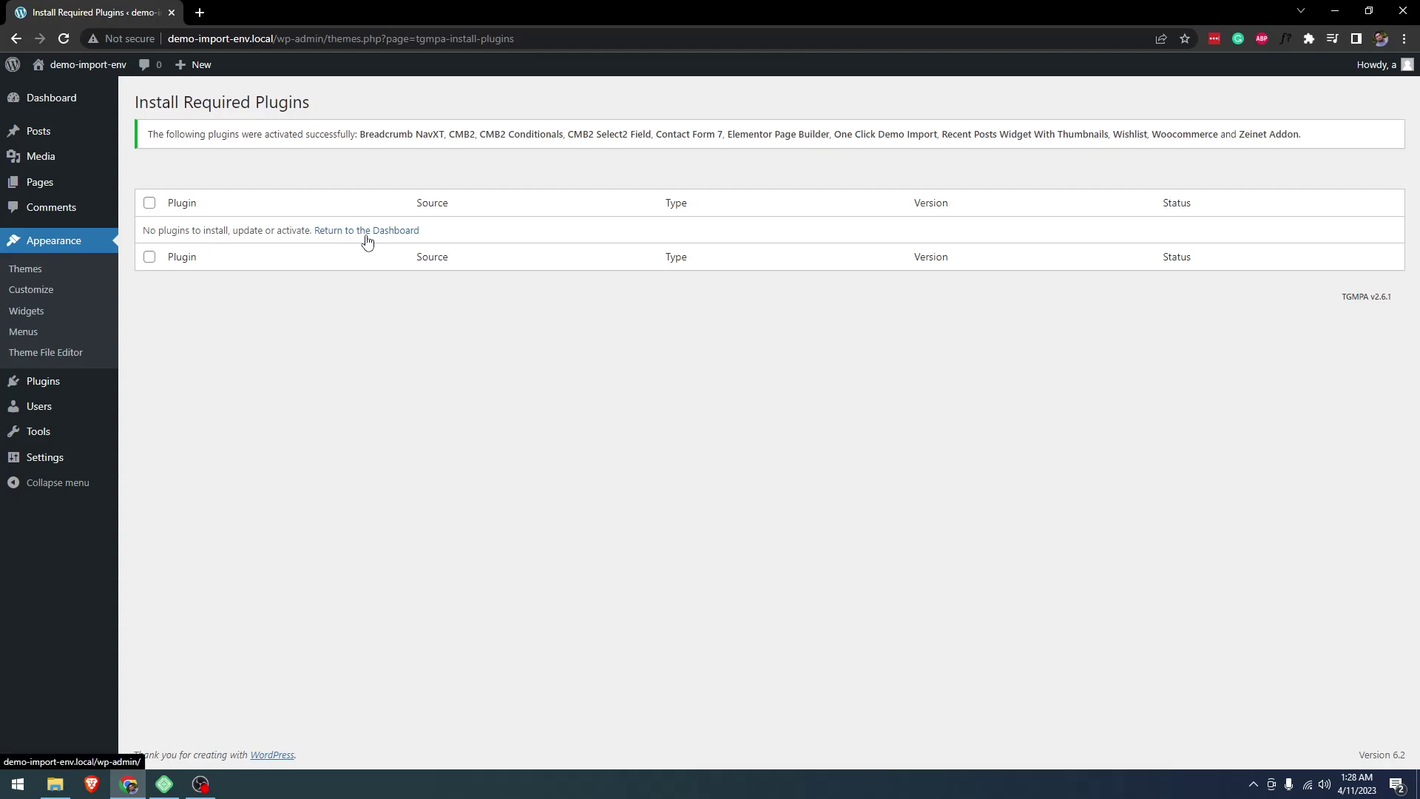
{"action": "left_click", "coordinate": [367, 232]}
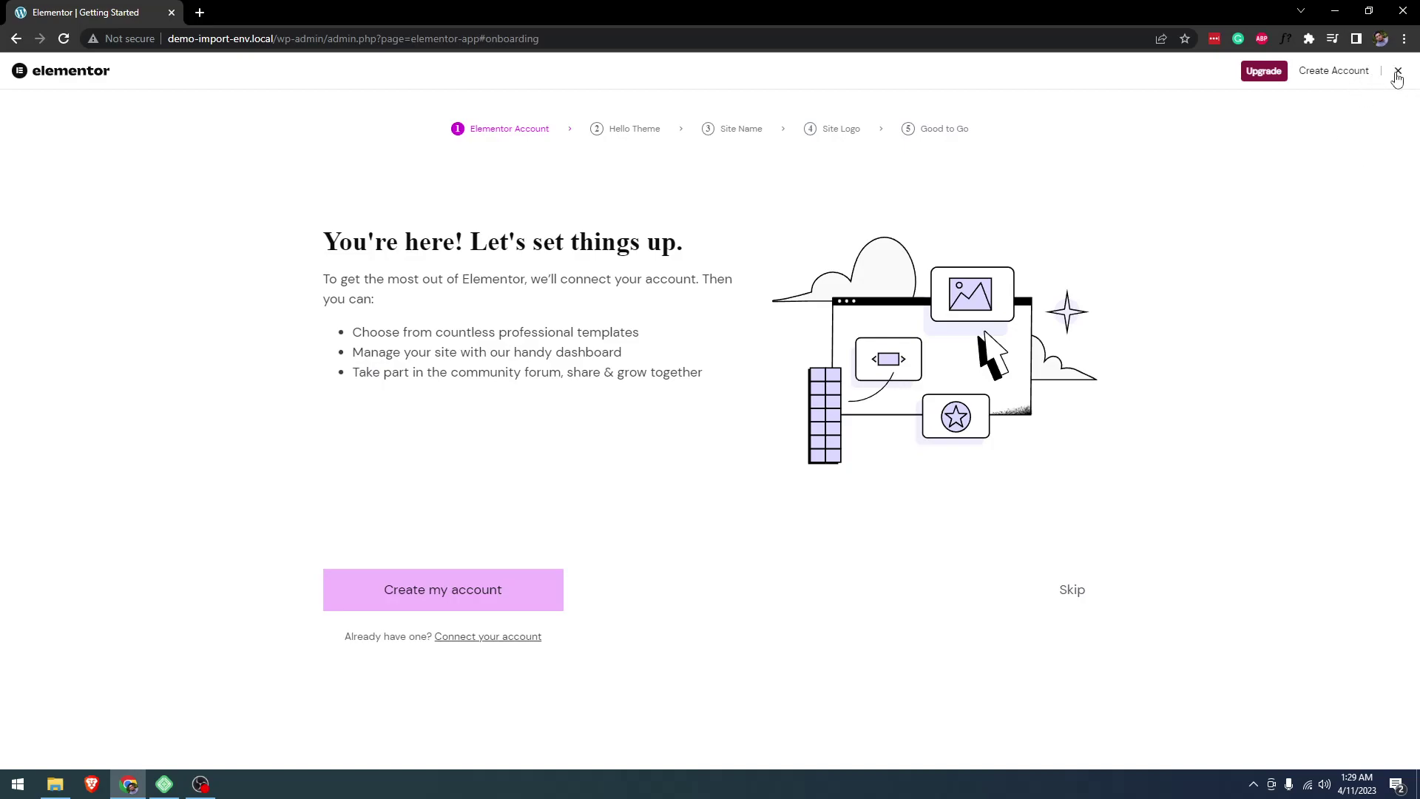
- Close the Elementor Getting Started wizard to land on the admin Dashboard
{"action": "left_click", "coordinate": [1397, 74]}
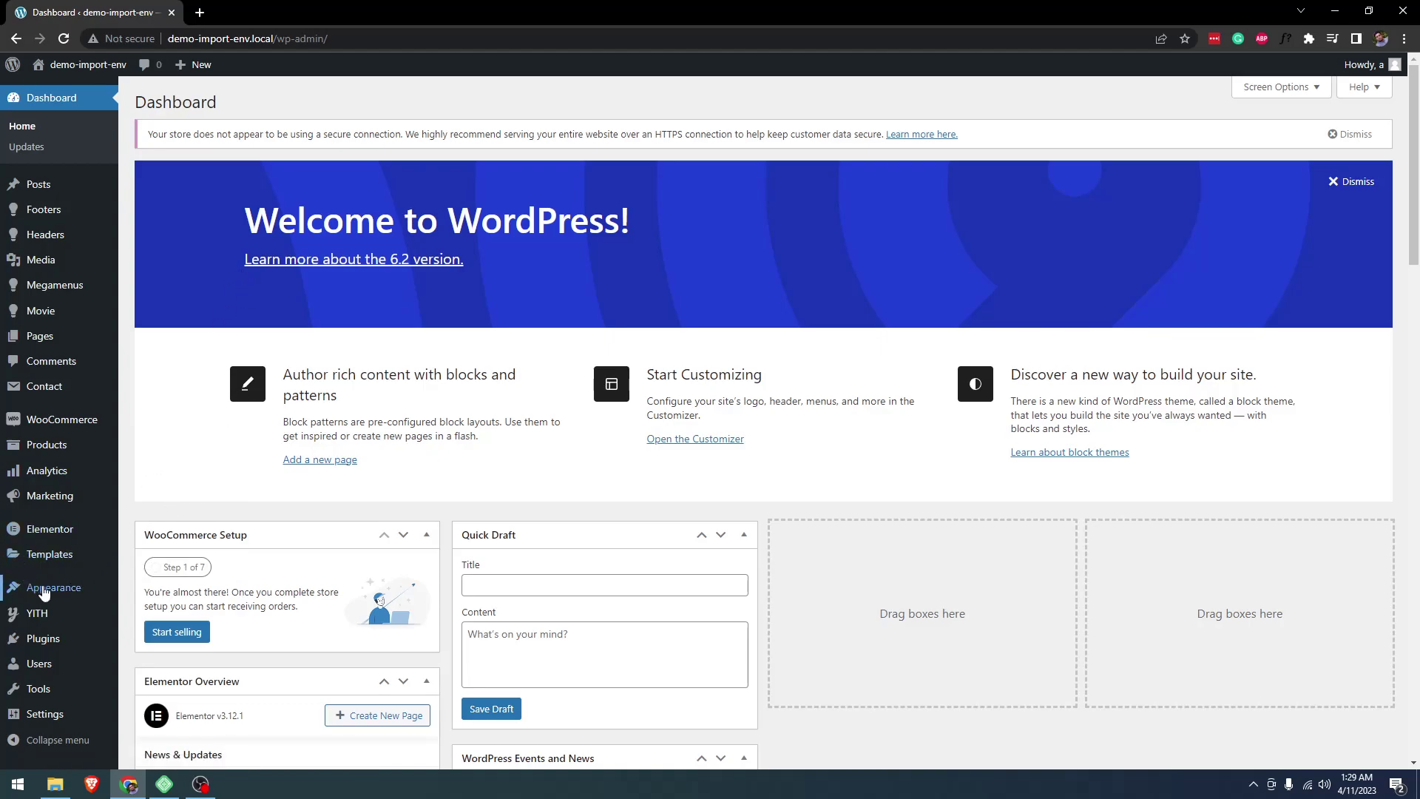
{"action": "mouse_move", "coordinate": [45, 588]}
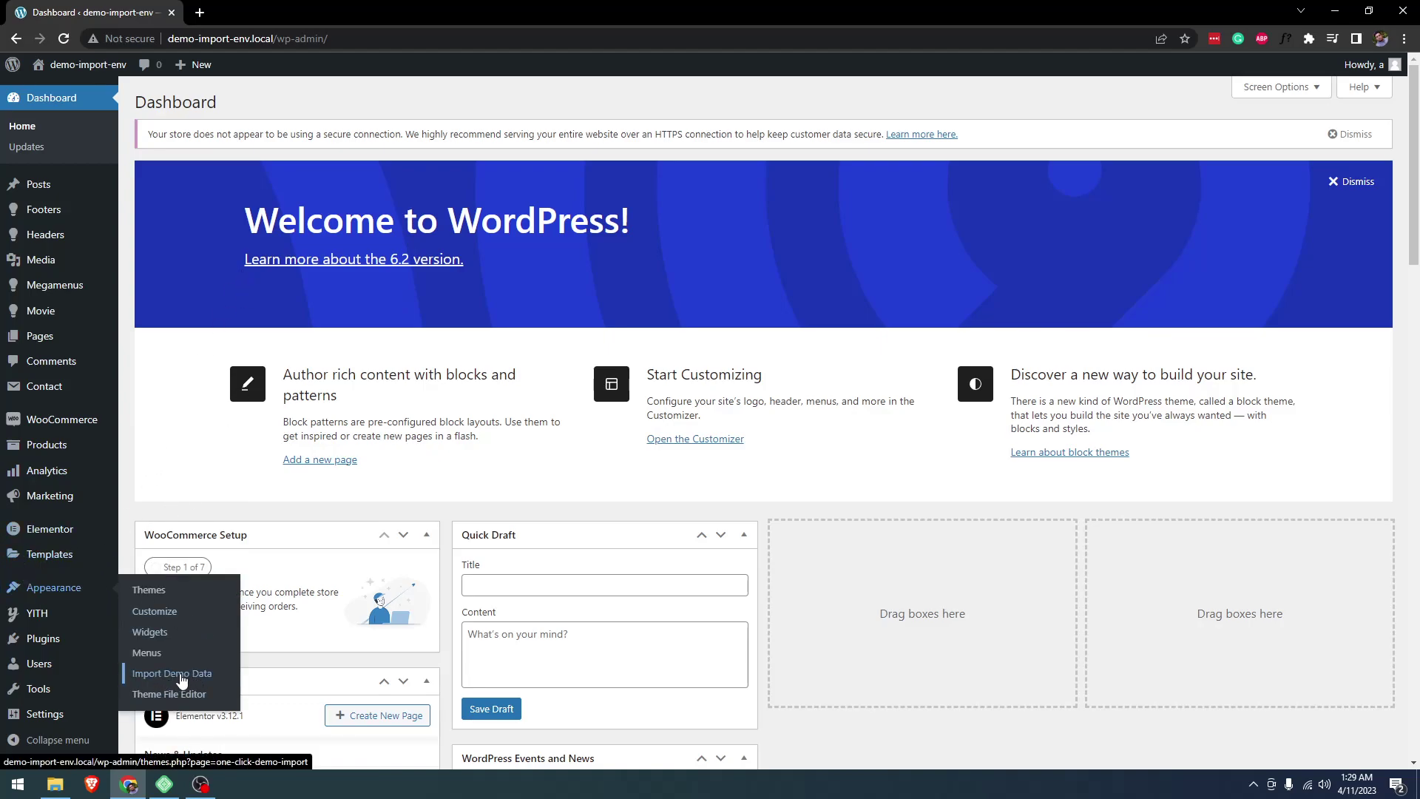
- Open Appearance > Import Demo Data and begin the Zeinet demo import
{"action": "left_click", "coordinate": [182, 679]}
{"action": "mouse_move", "coordinate": [89, 640]}
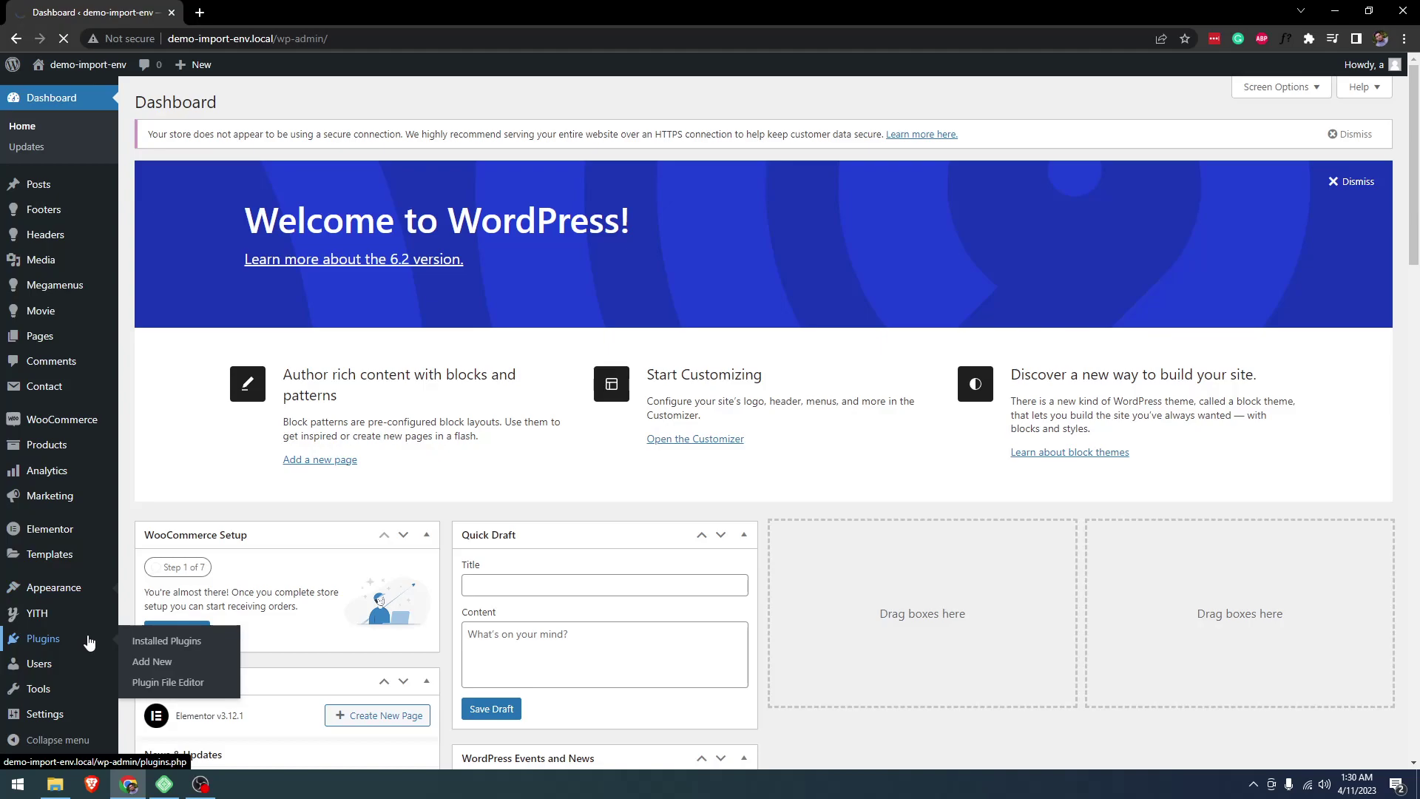
{"action": "scroll", "coordinate": [316, 481], "scroll_direction": "down", "scroll_amount": 2}
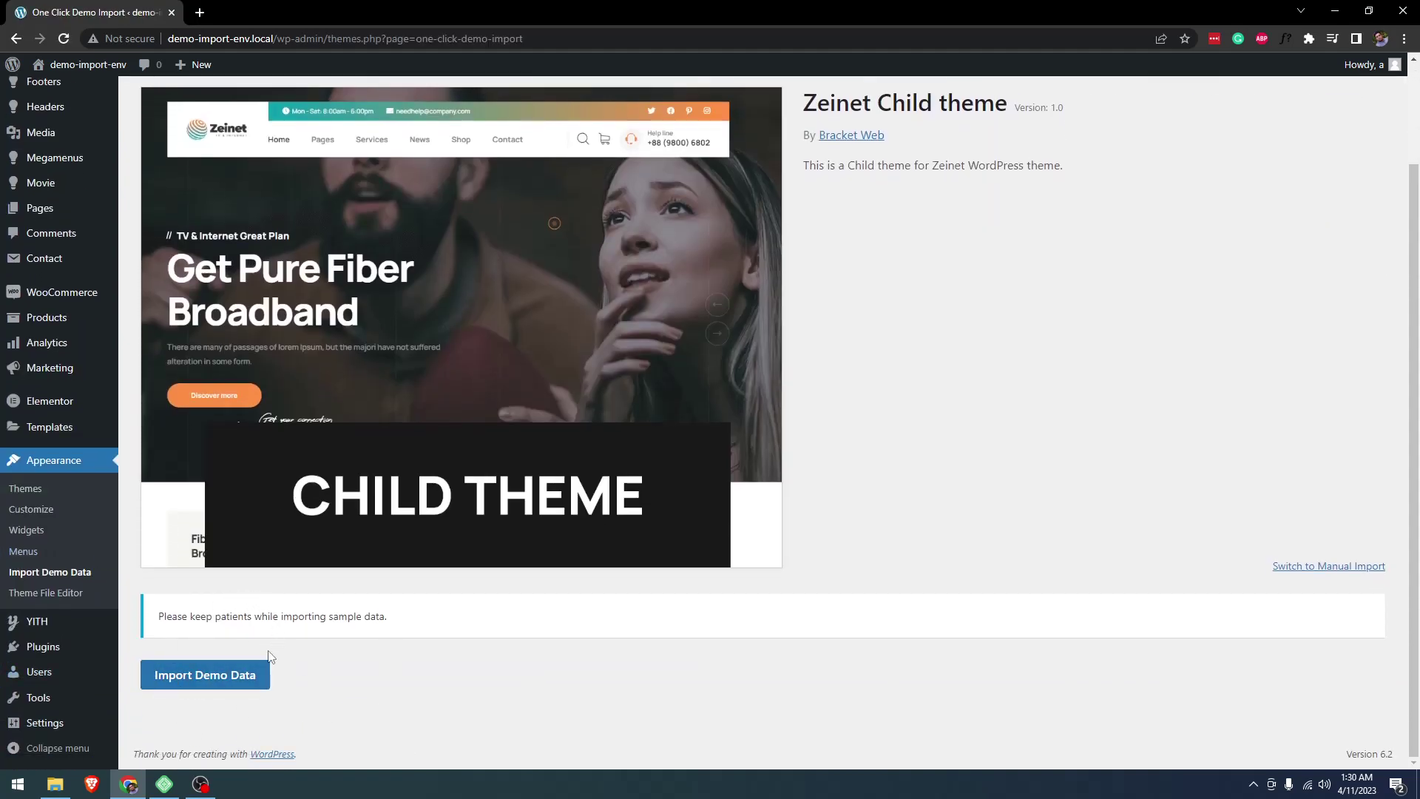
{"action": "left_click", "coordinate": [235, 674]}
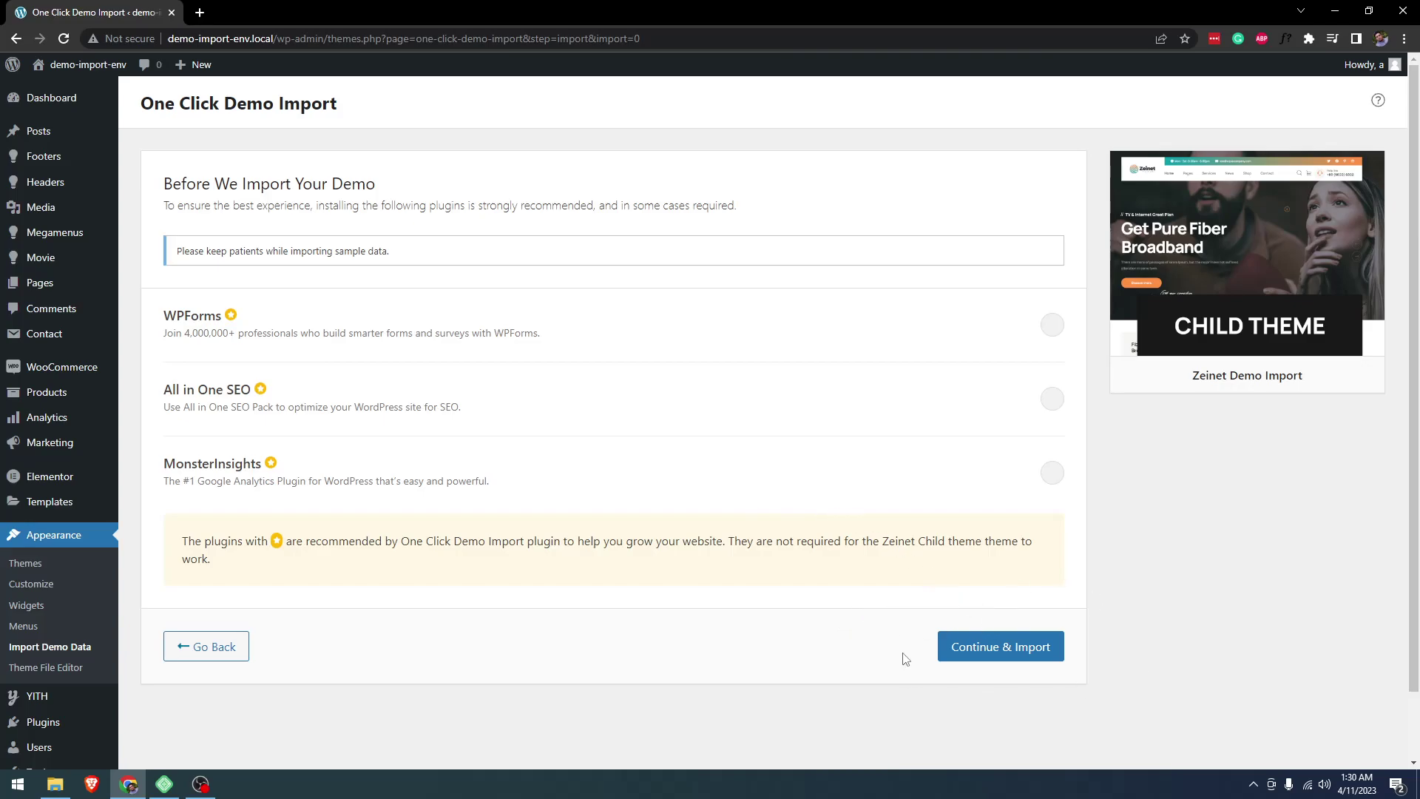
{"action": "left_click", "coordinate": [994, 659]}
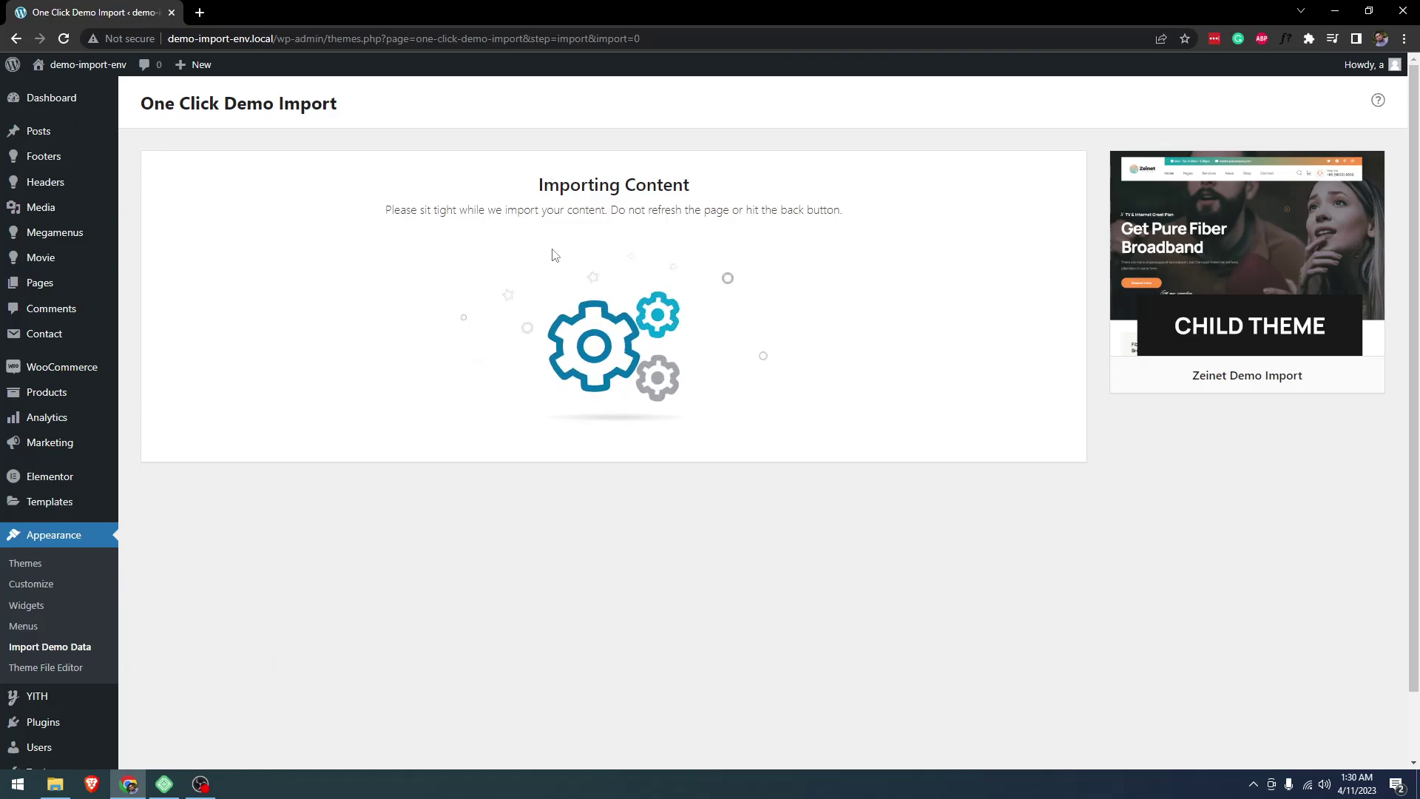
- Pause the OBS recording during the import, then switch back to Chrome's Import Complete page
{"action": "left_click", "coordinate": [210, 793]}
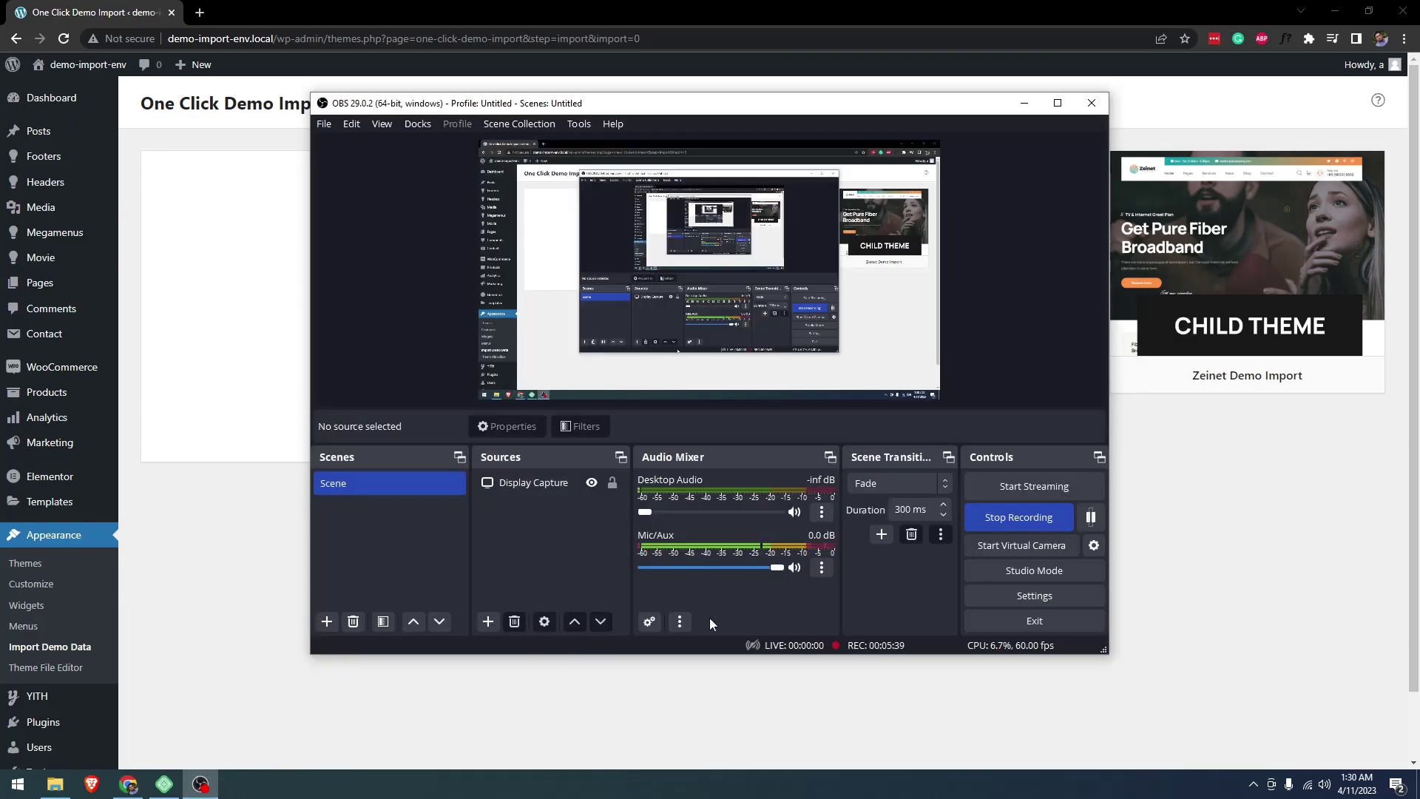
{"action": "left_click", "coordinate": [1084, 522]}
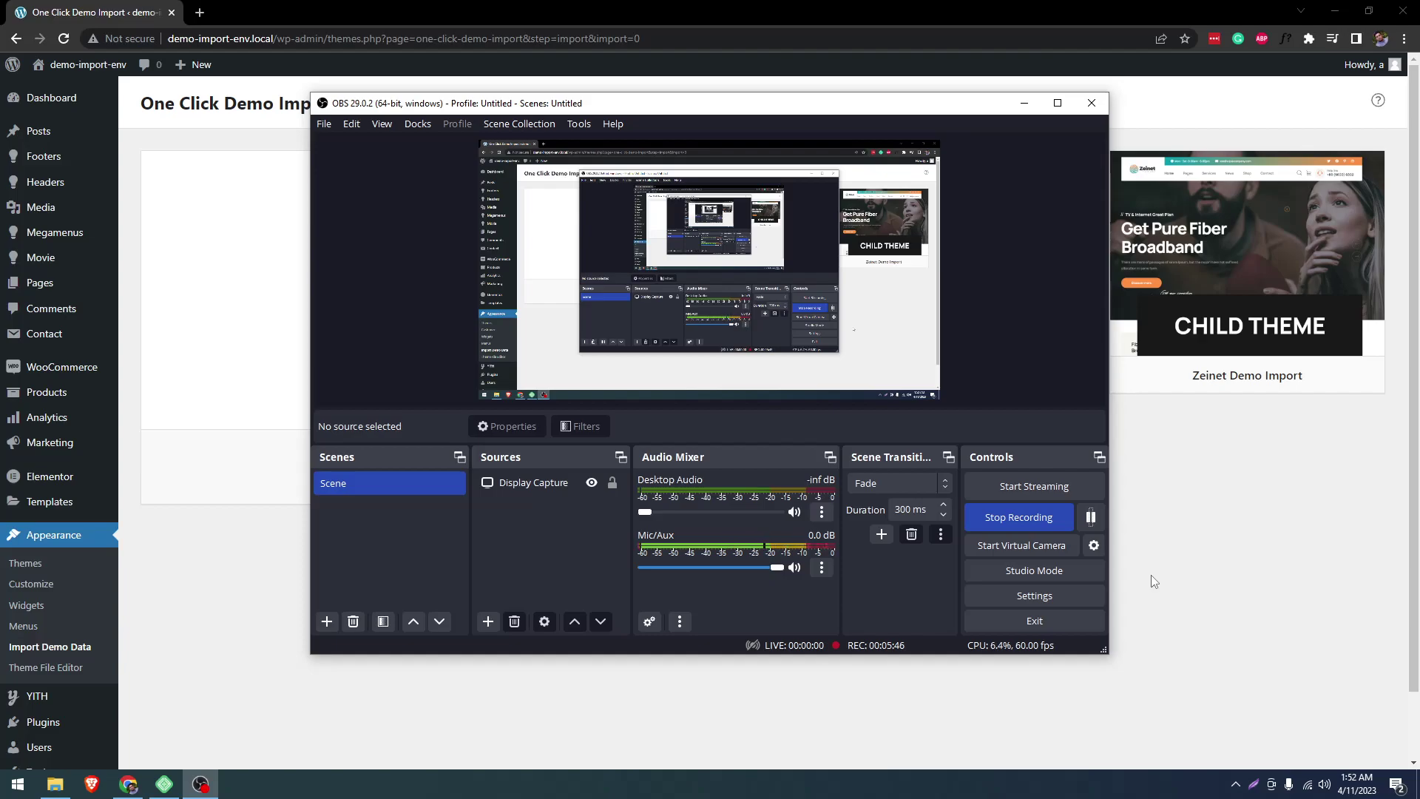
{"action": "left_click", "coordinate": [1151, 575]}
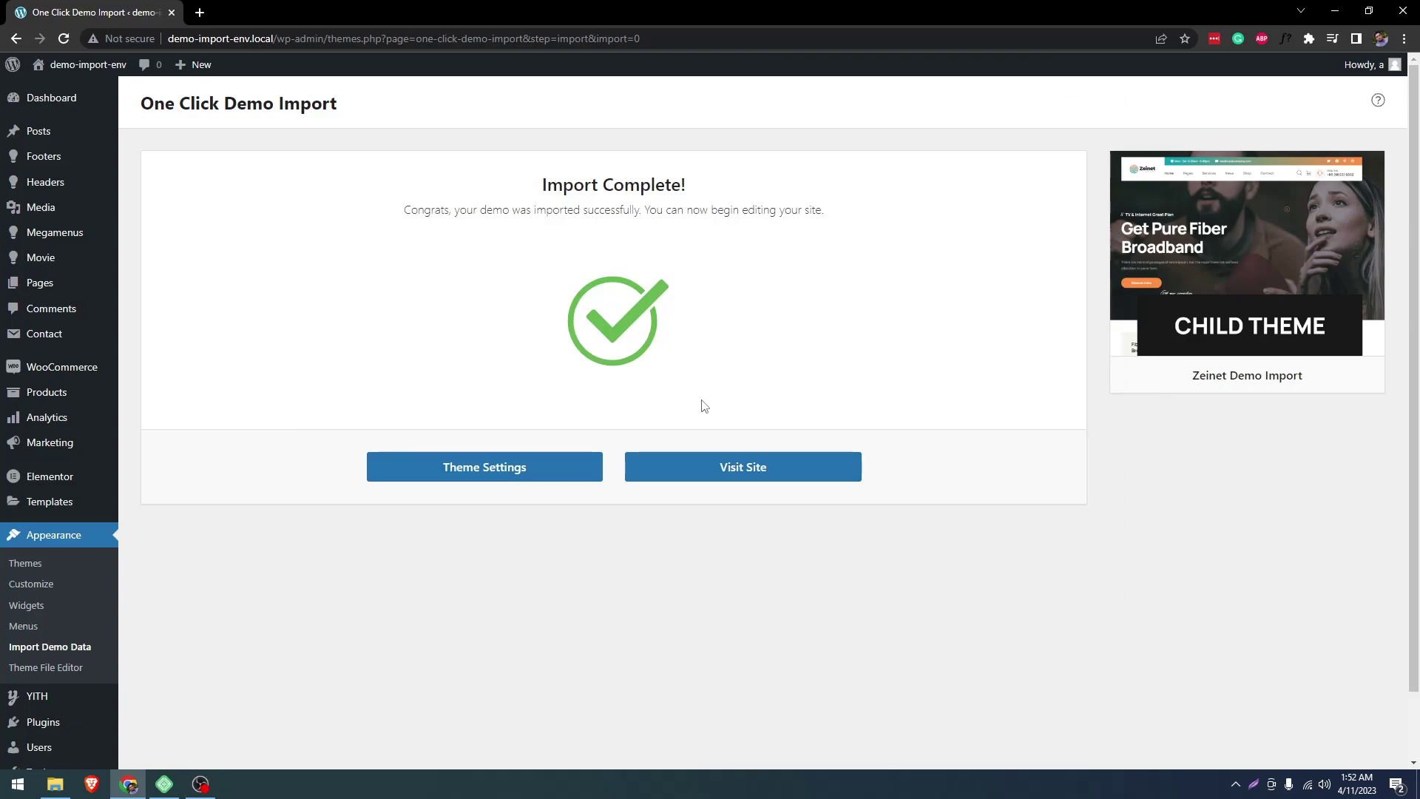
- Visit the imported site's front end and scroll through the Zeinet Our Blog post listing
{"action": "left_click", "coordinate": [696, 474]}
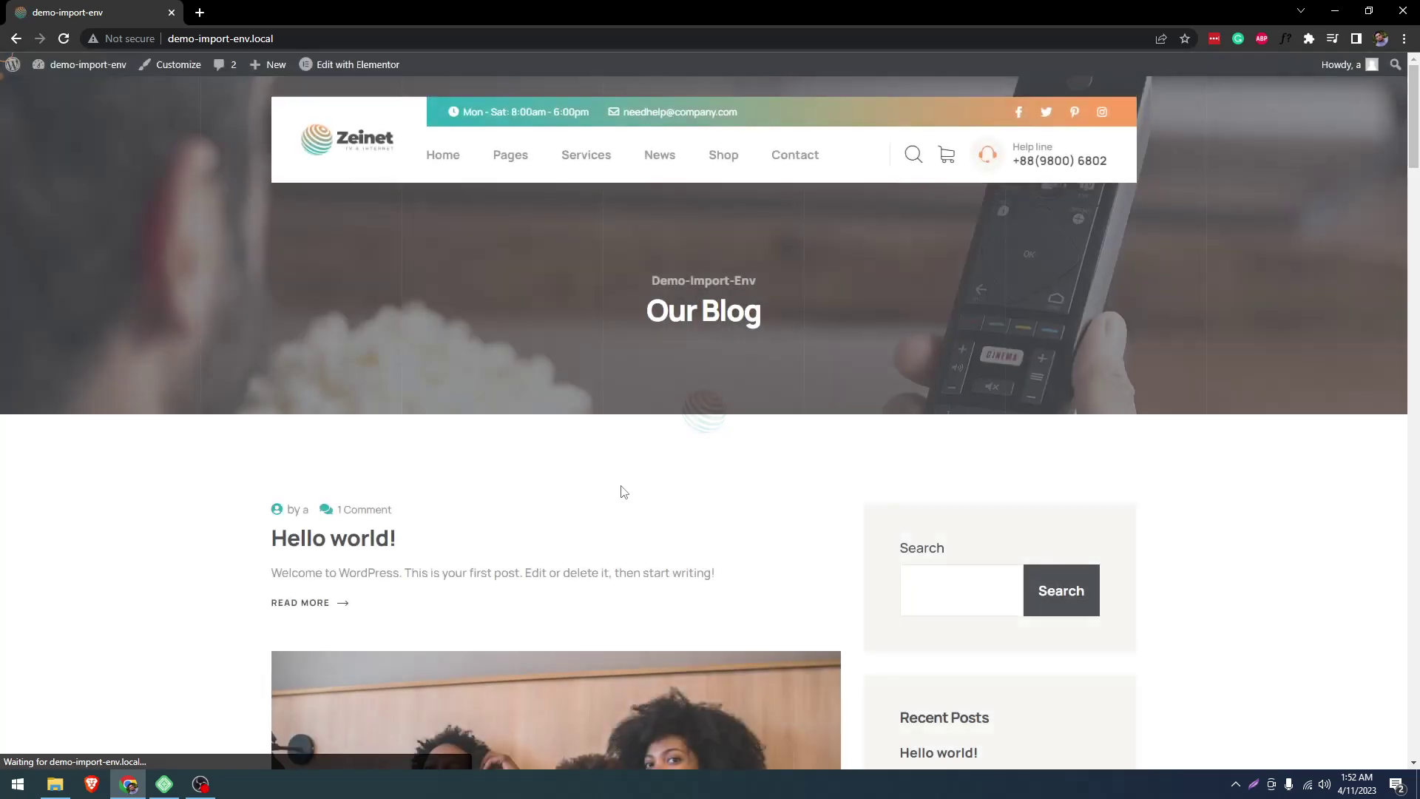
{"action": "scroll", "coordinate": [543, 417], "scroll_direction": "down", "scroll_amount": 12}
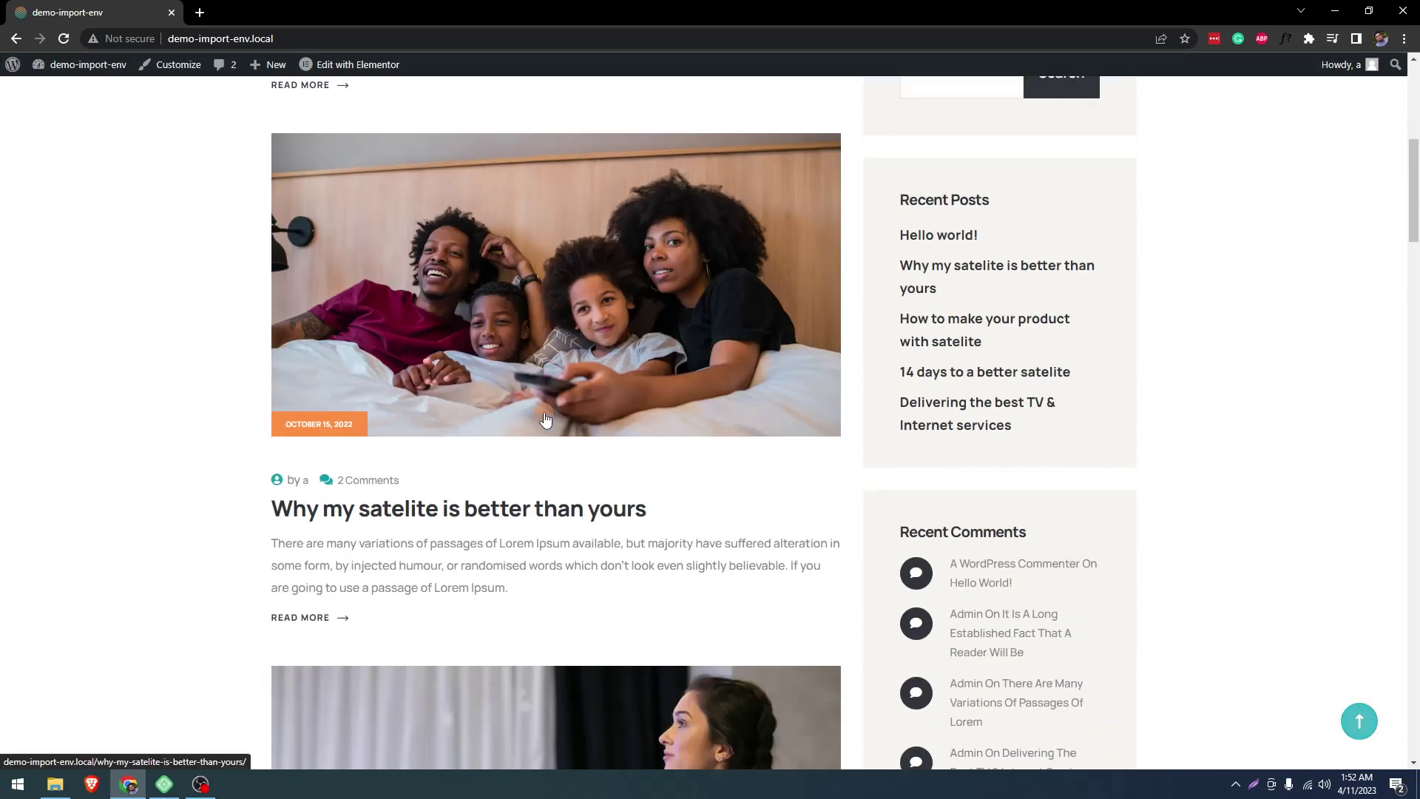
{"action": "scroll", "coordinate": [538, 423], "scroll_direction": "down", "scroll_amount": 14}
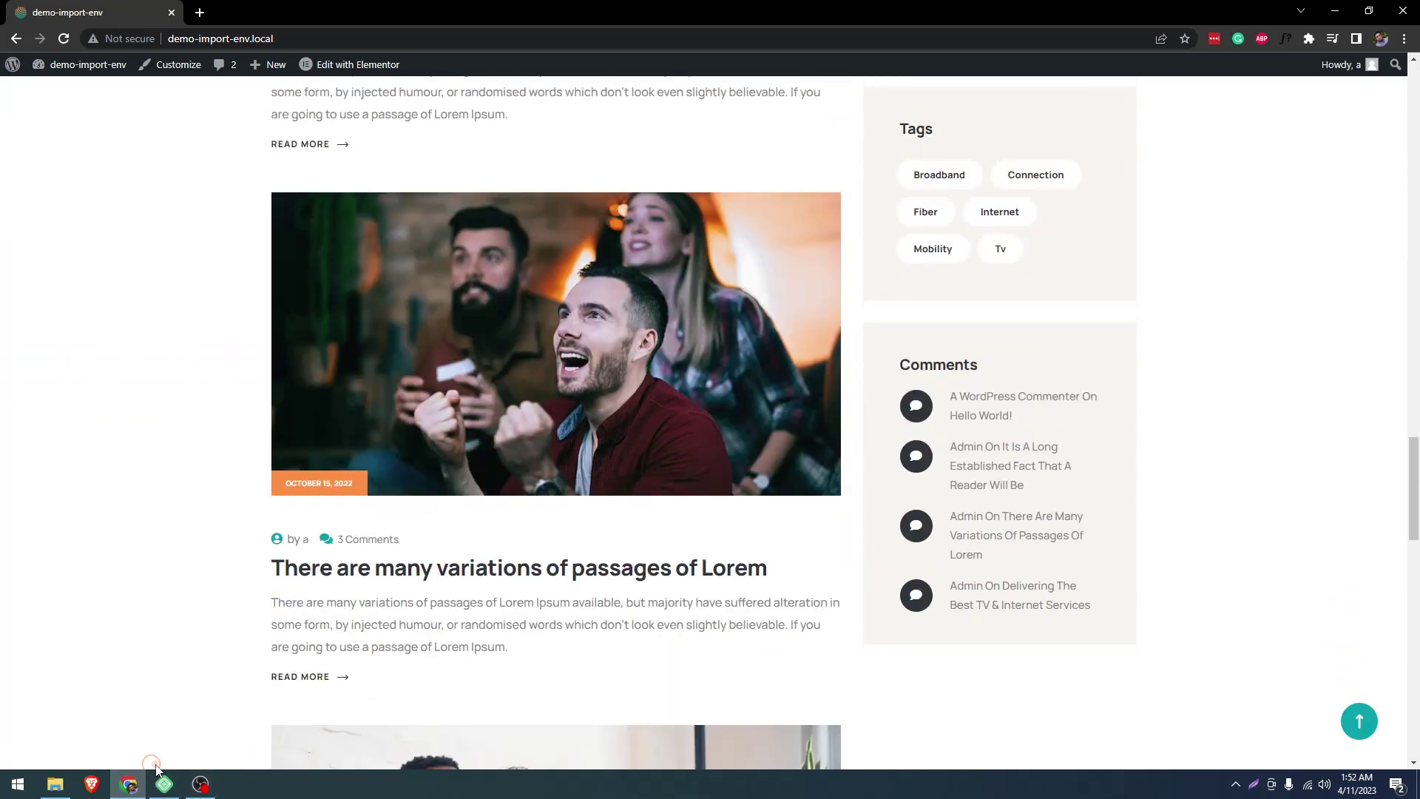
{"action": "scroll", "coordinate": [343, 281], "scroll_direction": "up", "scroll_amount": 15}
{"action": "scroll", "coordinate": [340, 279], "scroll_direction": "up", "scroll_amount": 20}
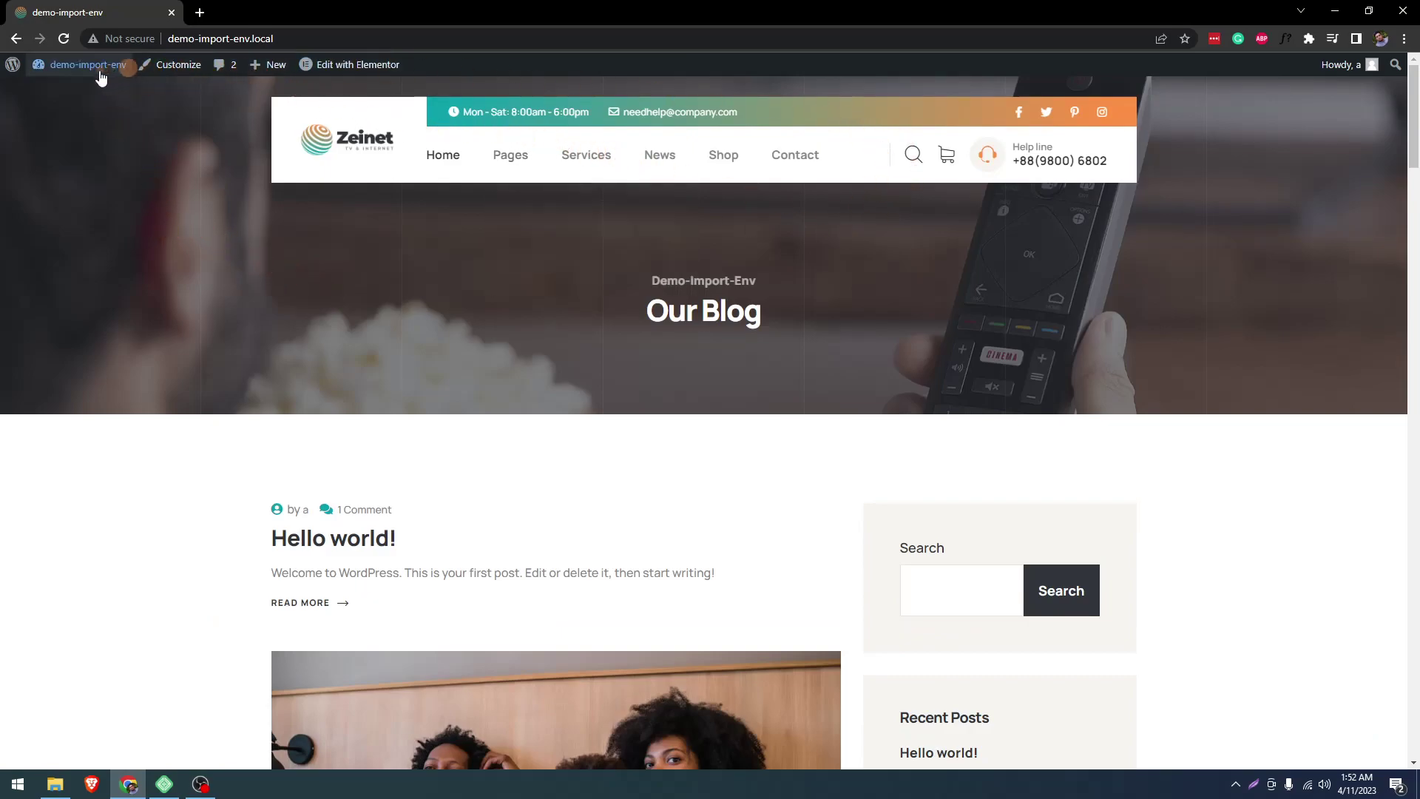
- Return to the admin dashboard and go to Settings > Reading
{"action": "left_click", "coordinate": [85, 92]}
{"action": "scroll", "coordinate": [66, 501], "scroll_direction": "down", "scroll_amount": 2}
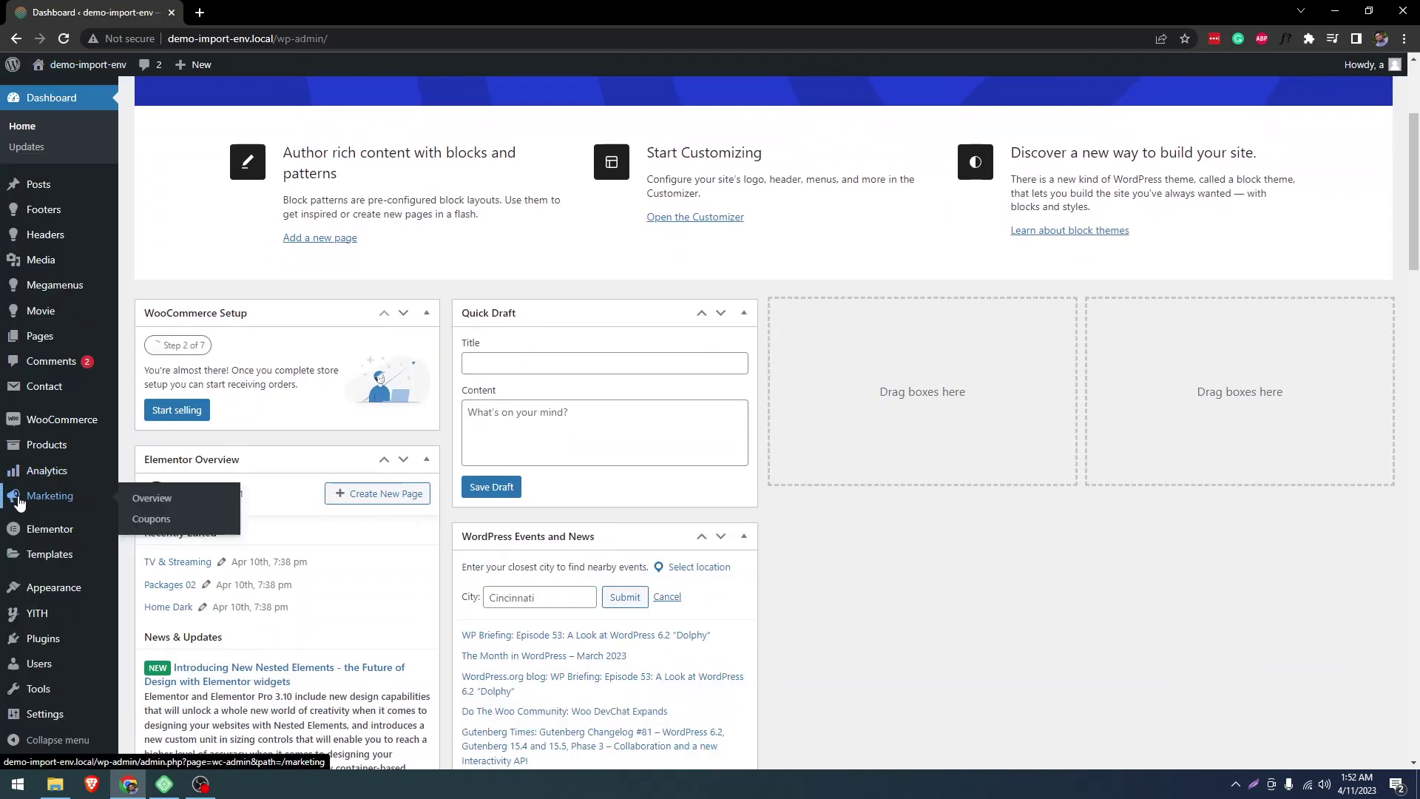
{"action": "mouse_move", "coordinate": [68, 729]}
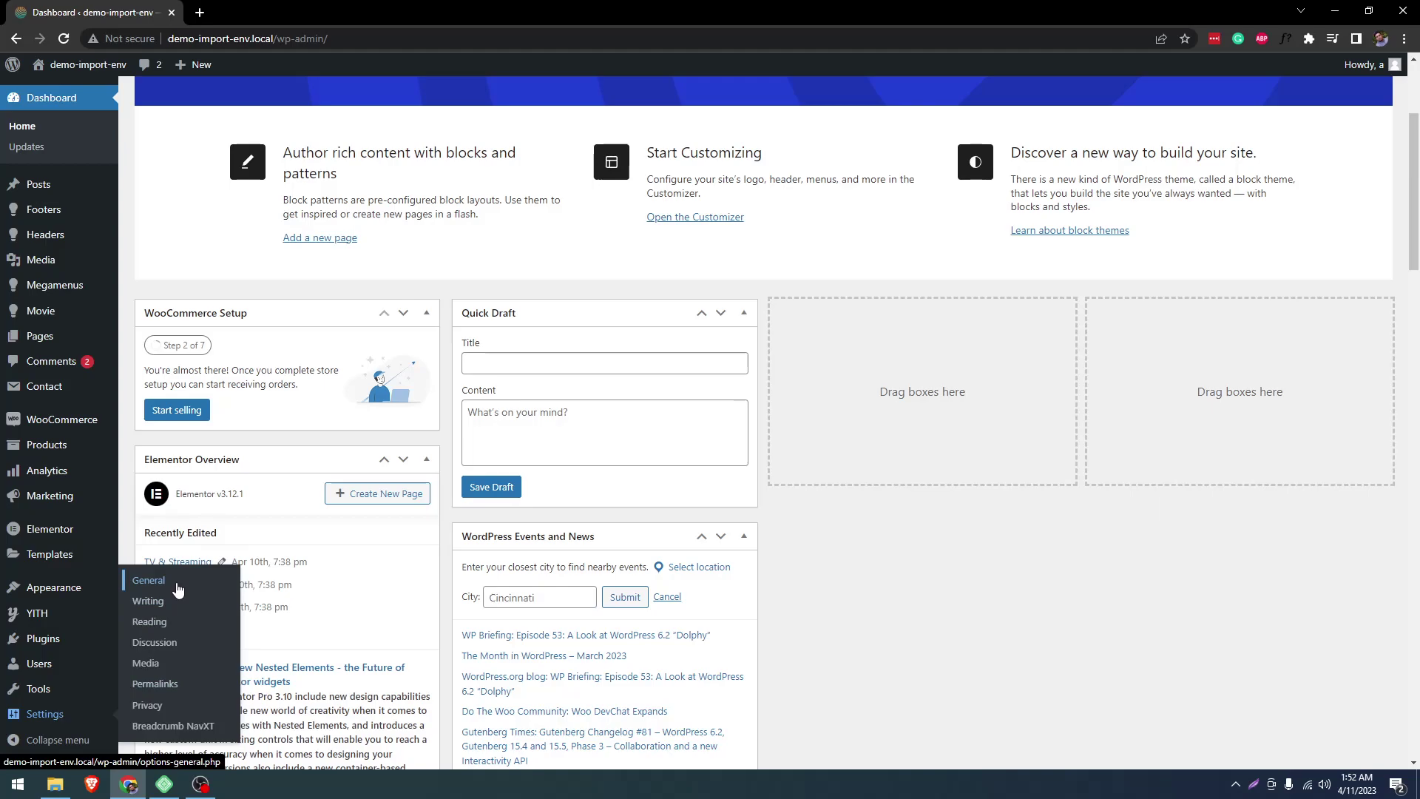
{"action": "left_click", "coordinate": [152, 623]}
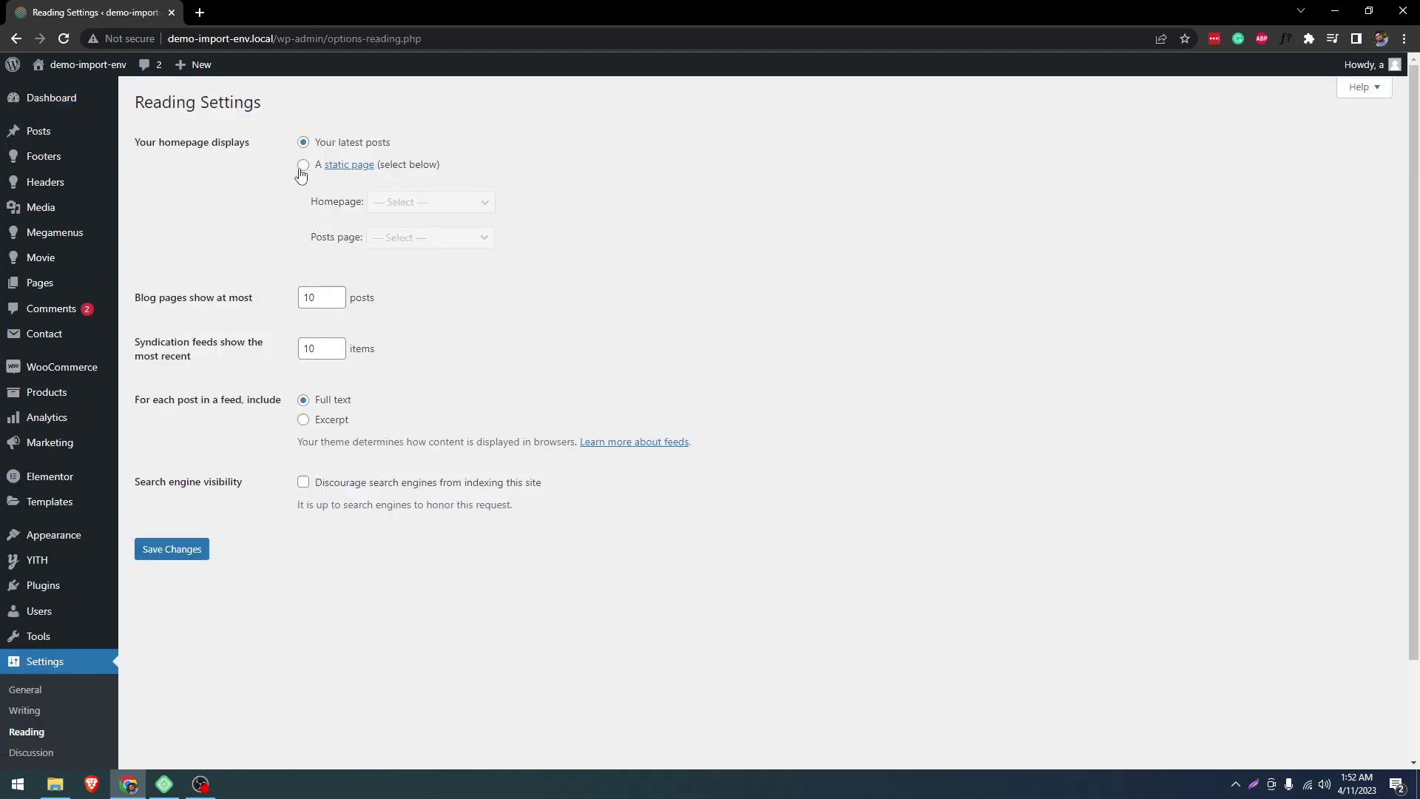
- Choose a static page, with Home as the homepage and News as the posts page
{"action": "left_click", "coordinate": [303, 164]}
{"action": "left_click", "coordinate": [411, 207]}
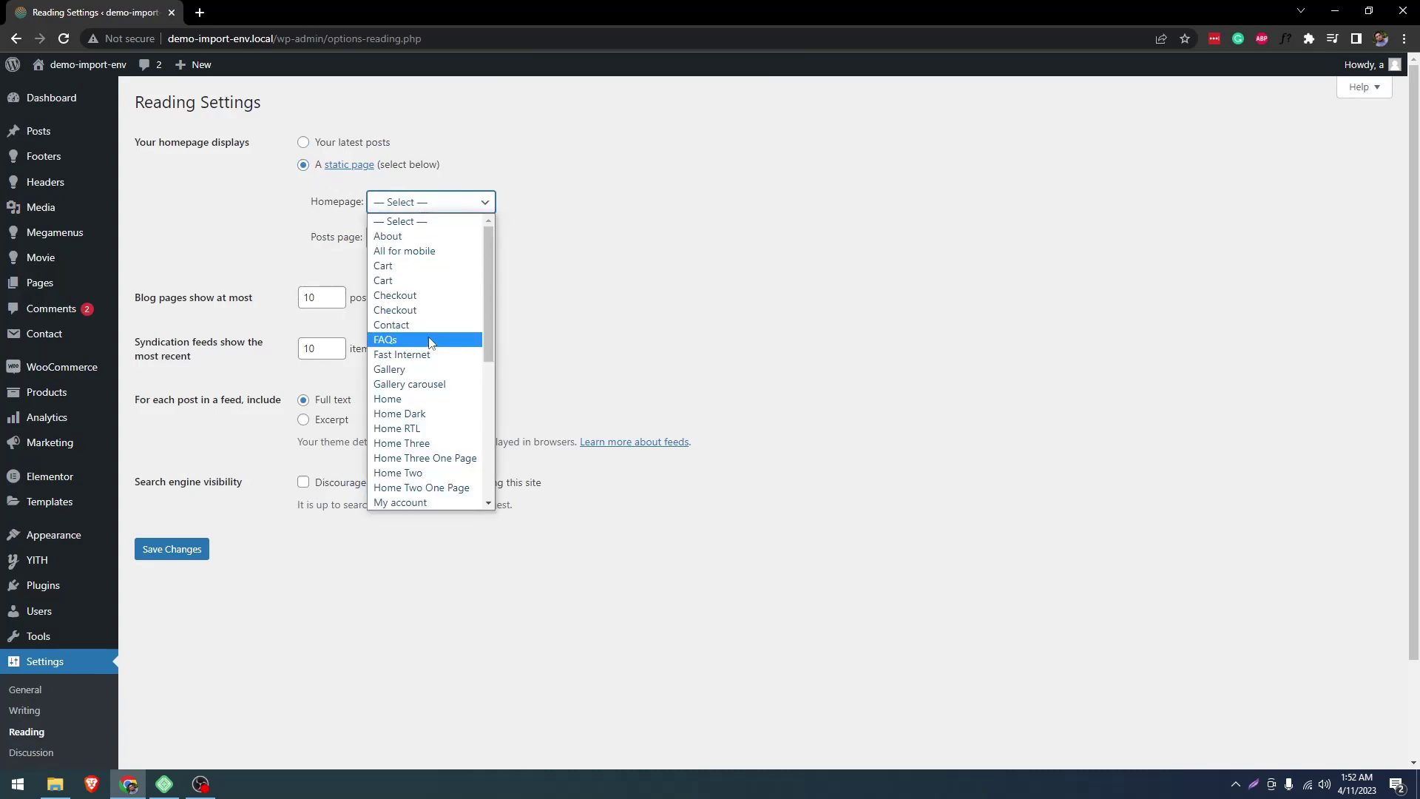
{"action": "left_click", "coordinate": [429, 400]}
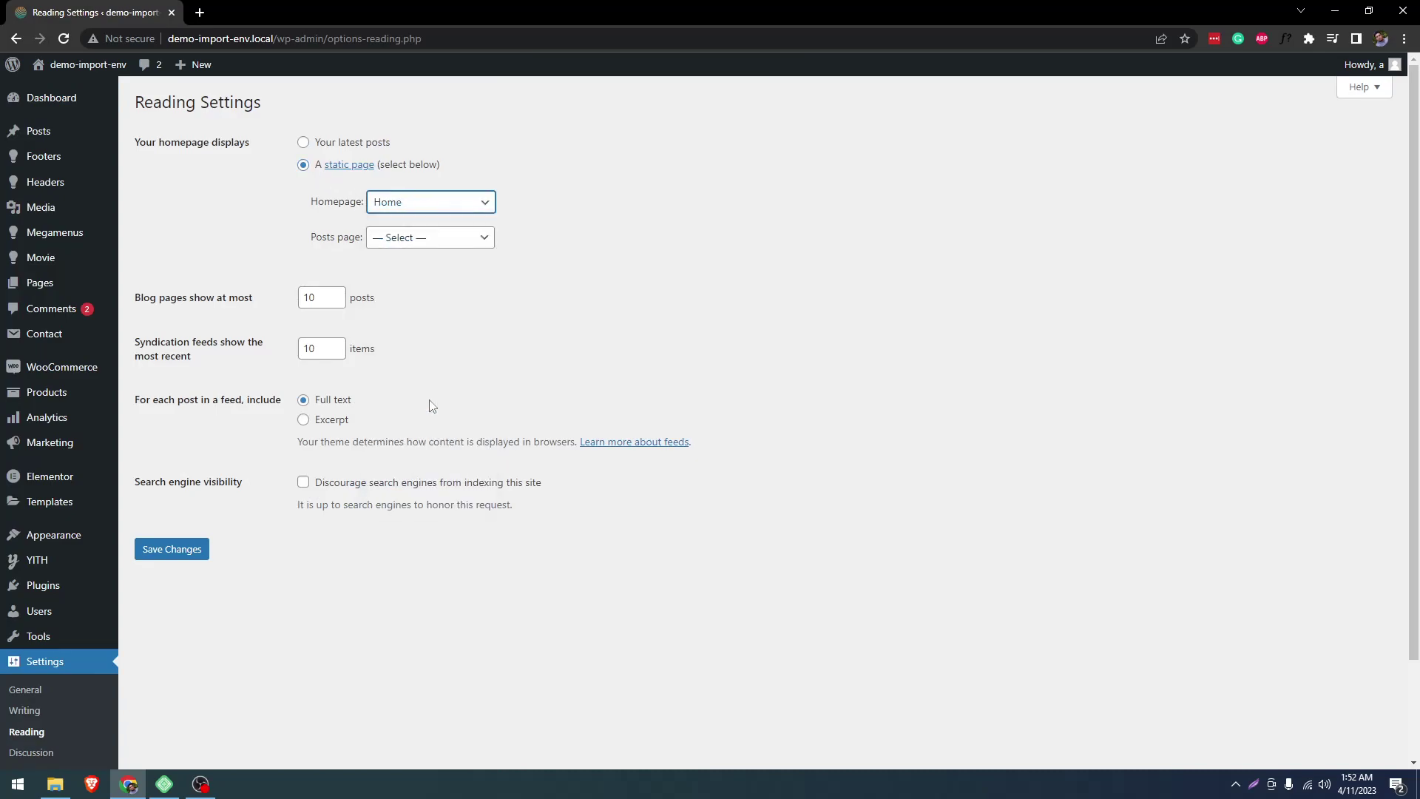
{"action": "left_click", "coordinate": [433, 245]}
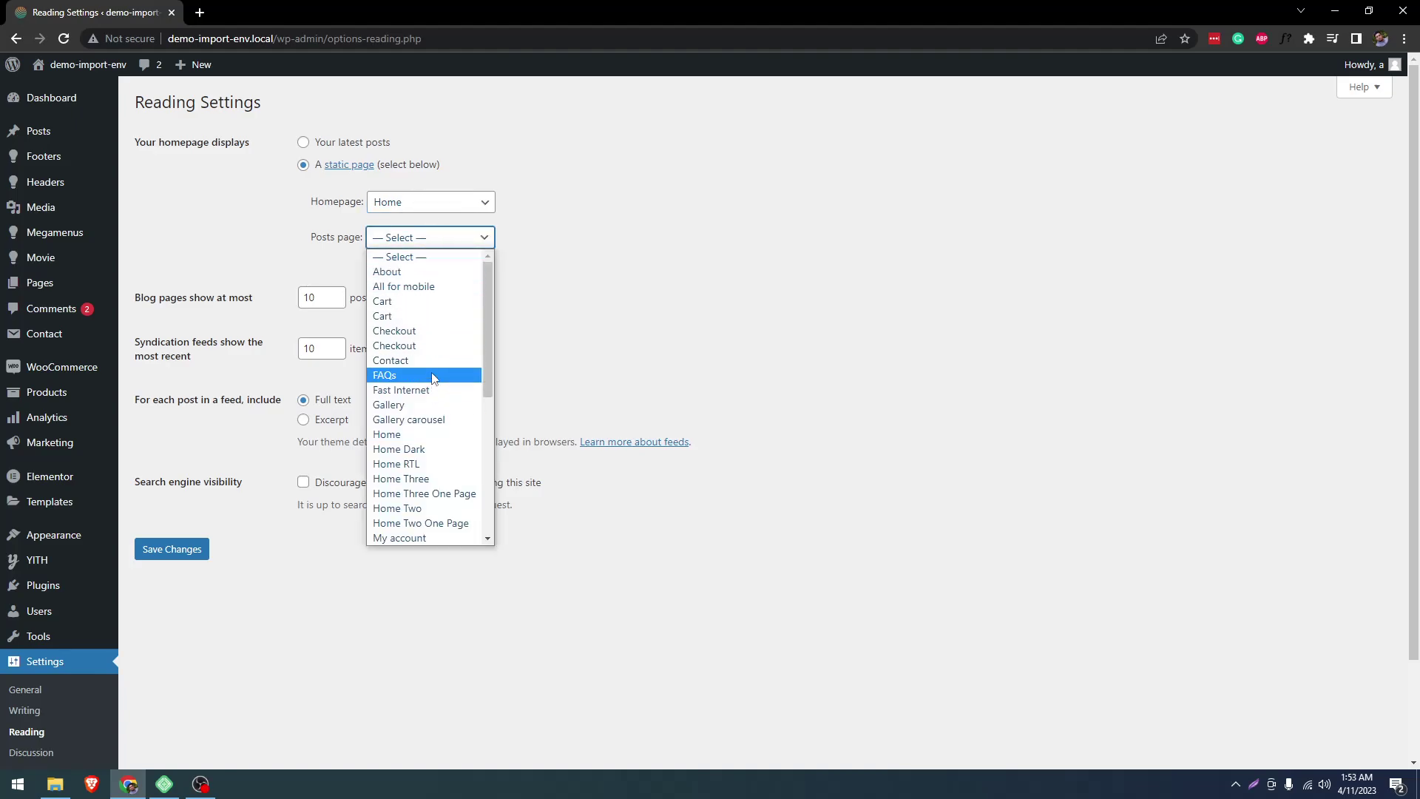
{"action": "scroll", "coordinate": [425, 473], "scroll_direction": "down", "scroll_amount": 4}
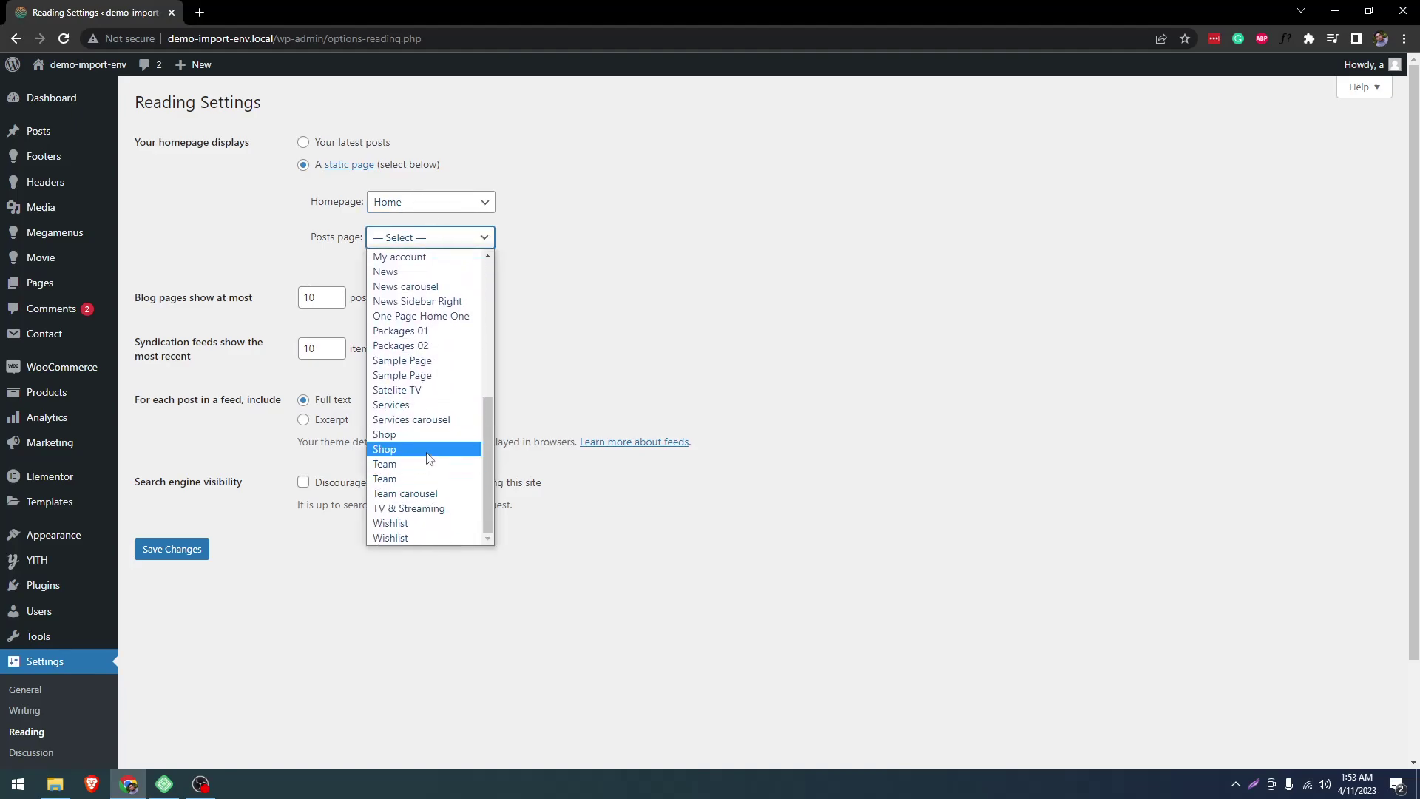
{"action": "scroll", "coordinate": [430, 462], "scroll_direction": "up", "scroll_amount": 7}
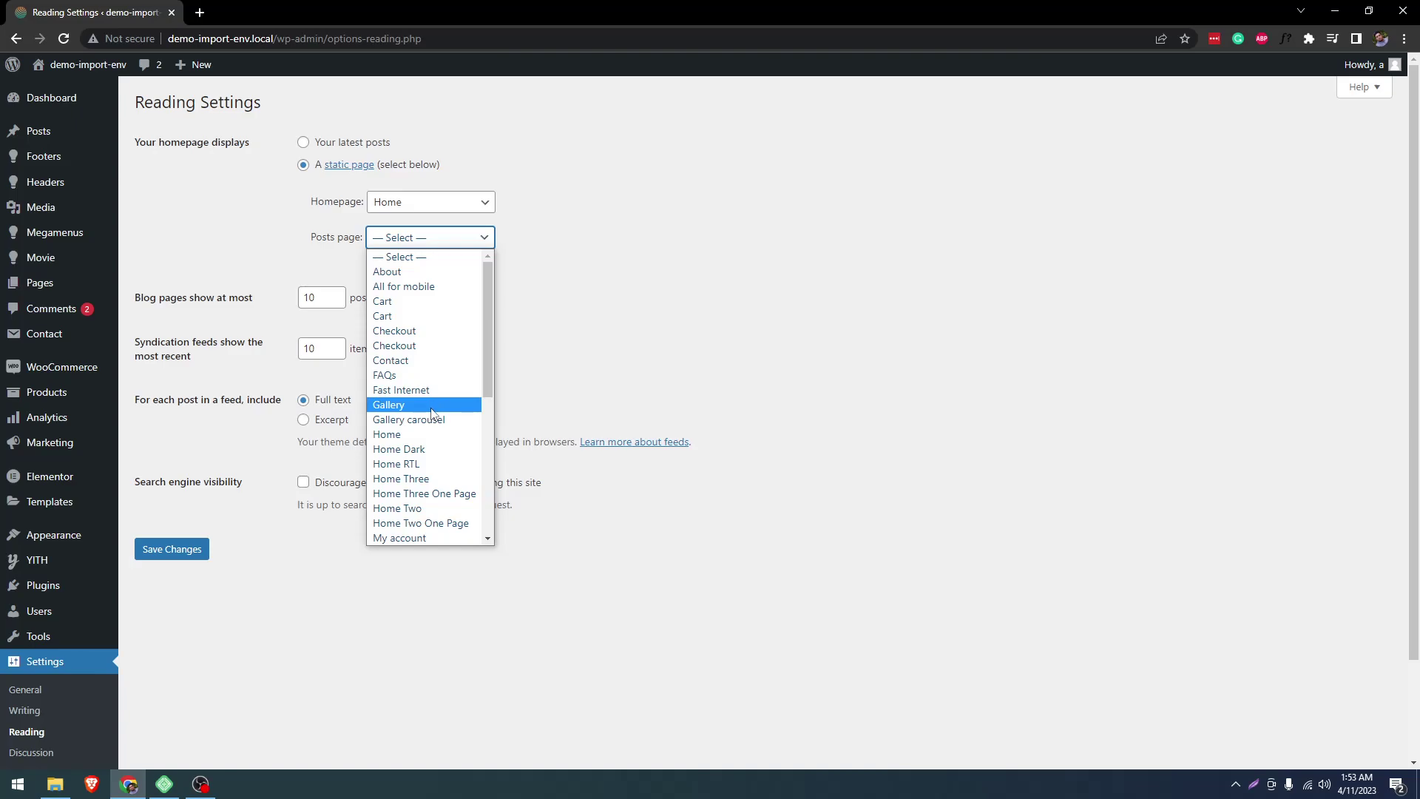
{"action": "scroll", "coordinate": [433, 418], "scroll_direction": "down", "scroll_amount": 3}
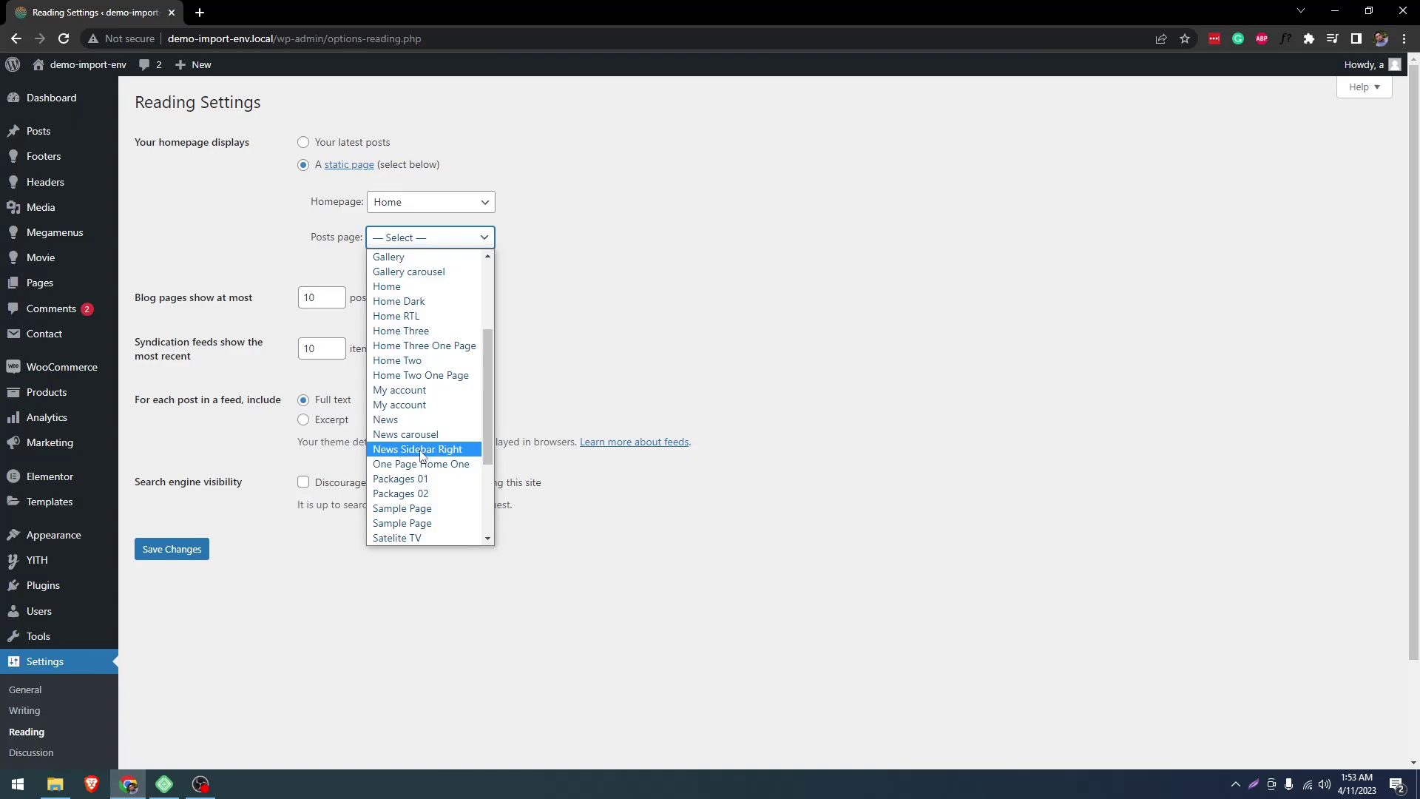
{"action": "left_click", "coordinate": [412, 420]}
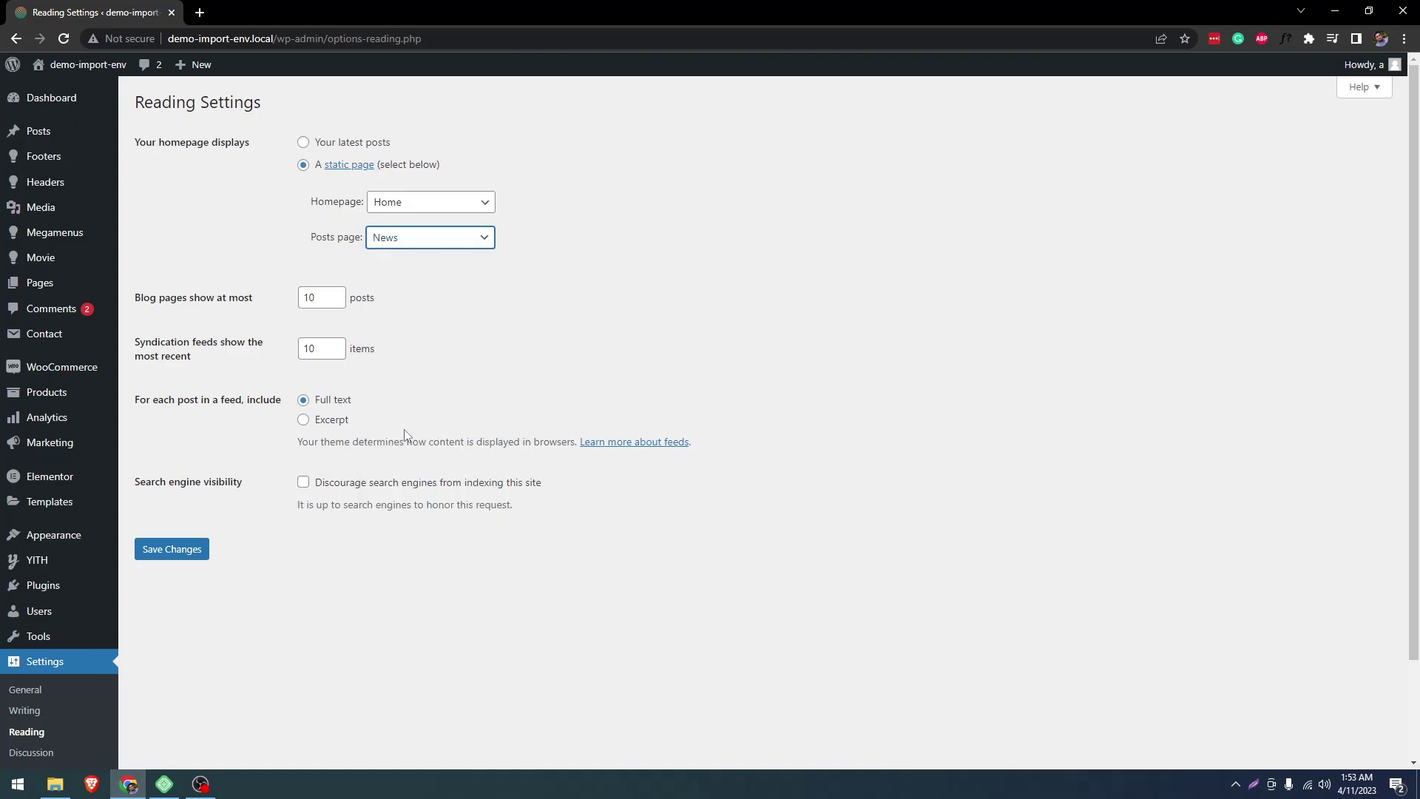
- Save the reading settings, then scroll the new Zeinet Home page and jump back to the top
{"action": "left_click", "coordinate": [200, 561]}
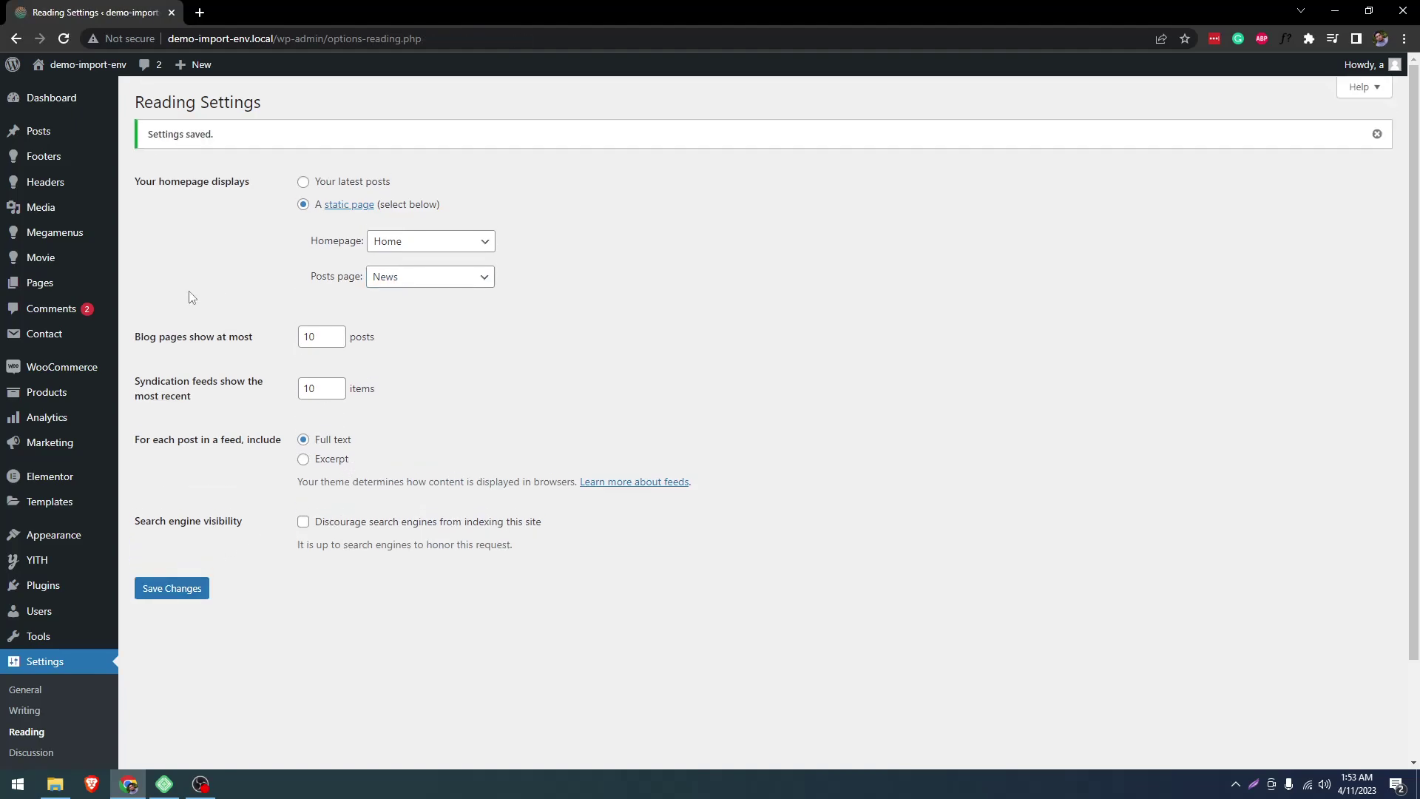
{"action": "mouse_move", "coordinate": [96, 65]}
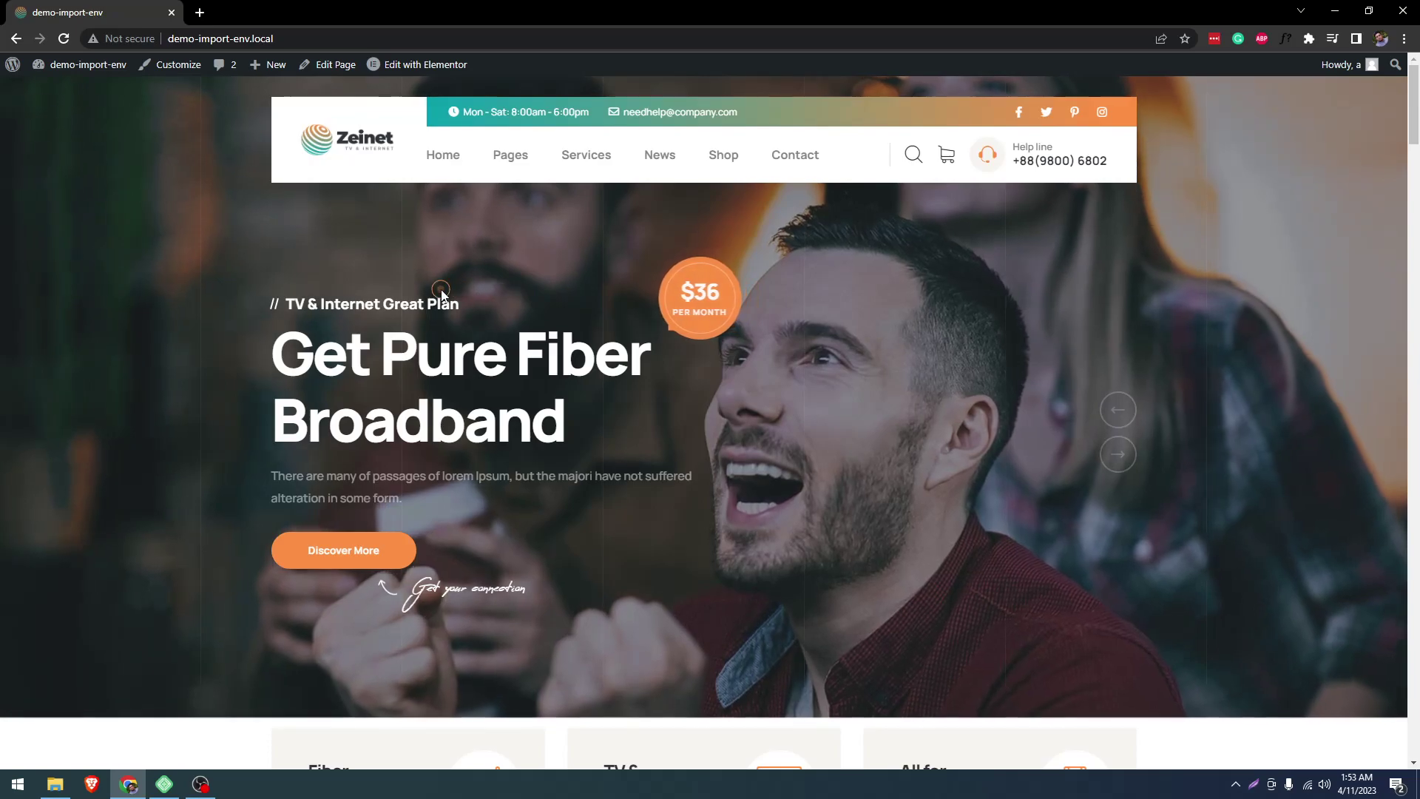
{"action": "scroll", "coordinate": [438, 296], "scroll_direction": "down", "scroll_amount": 10}
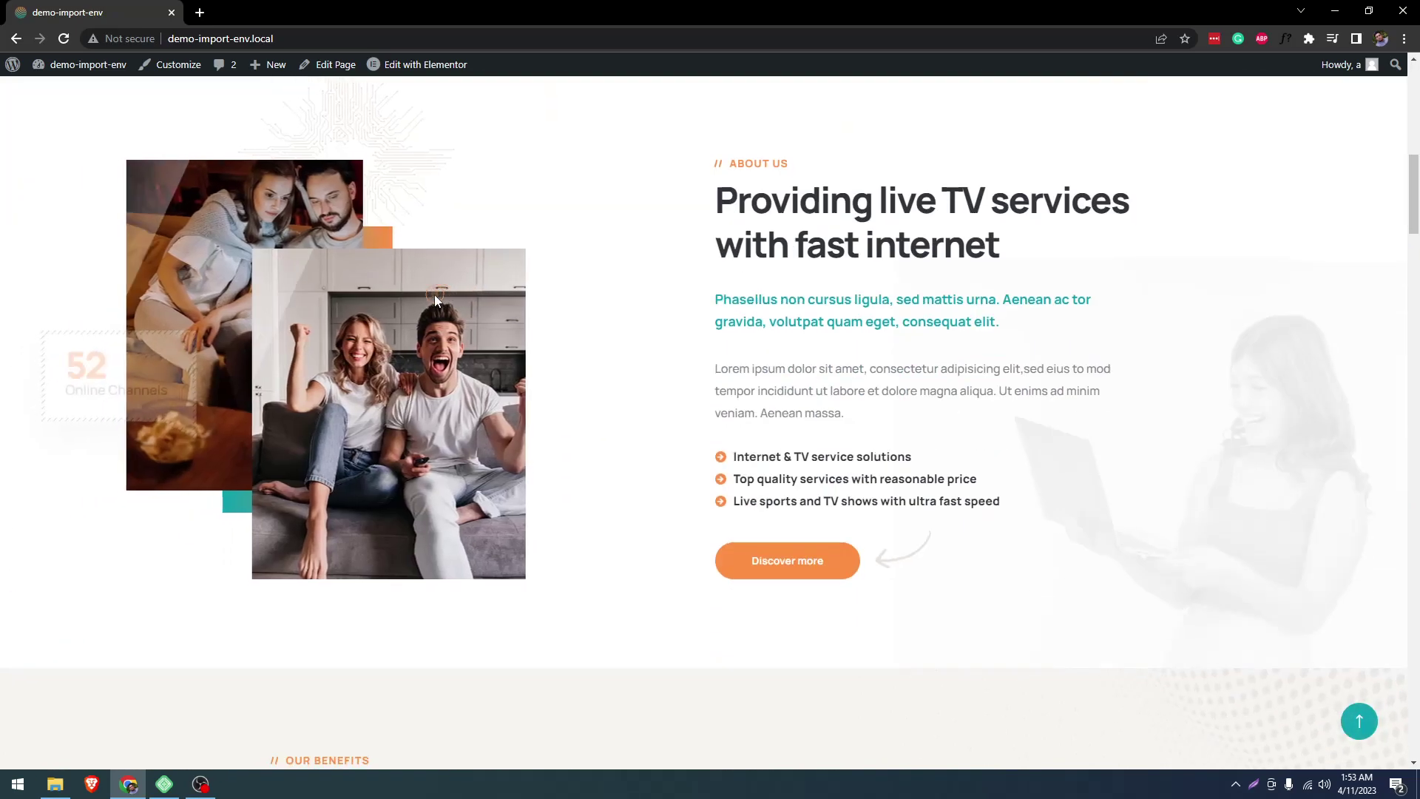
{"action": "scroll", "coordinate": [435, 298], "scroll_direction": "down", "scroll_amount": 20}
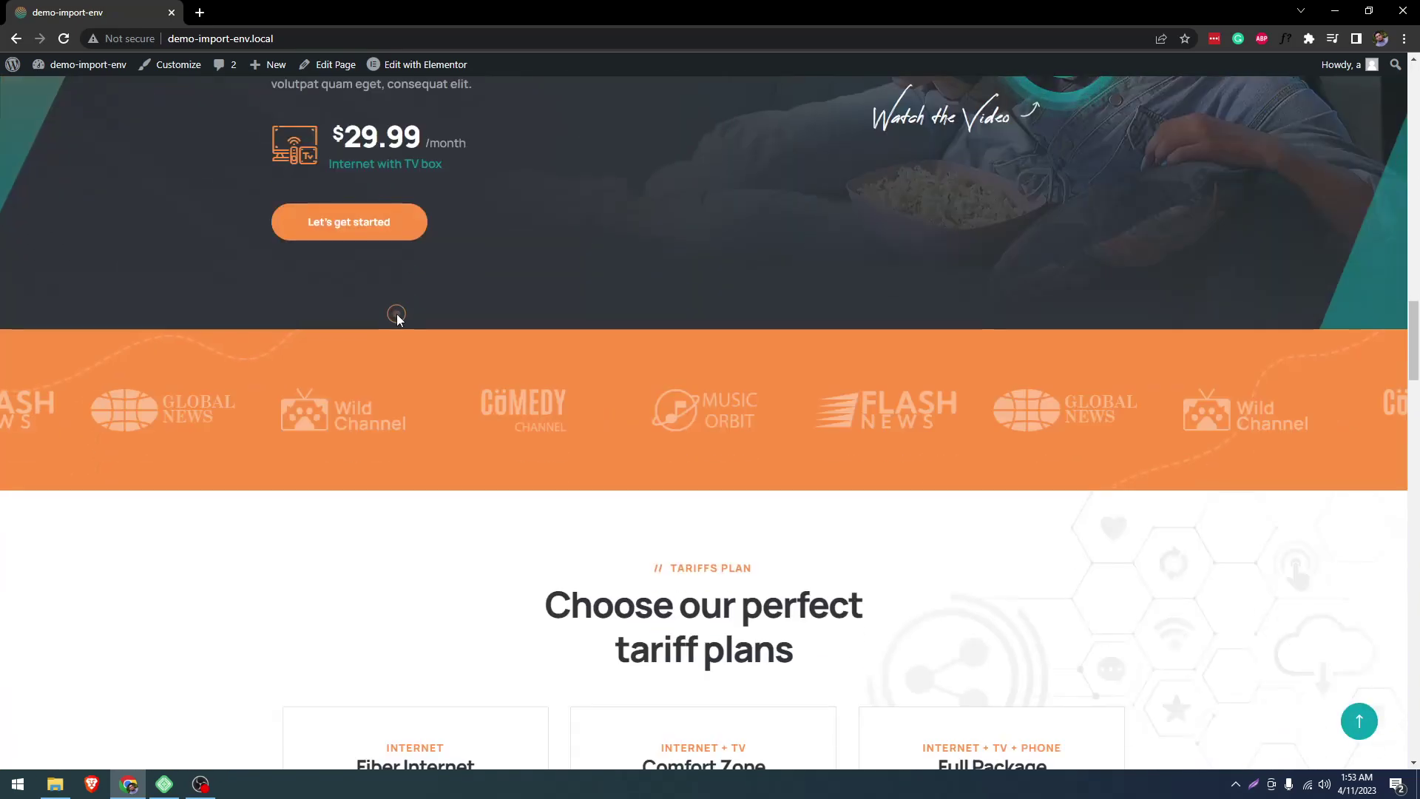
{"action": "scroll", "coordinate": [396, 313], "scroll_direction": "down", "scroll_amount": 10}
{"action": "scroll", "coordinate": [389, 311], "scroll_direction": "down", "scroll_amount": 6}
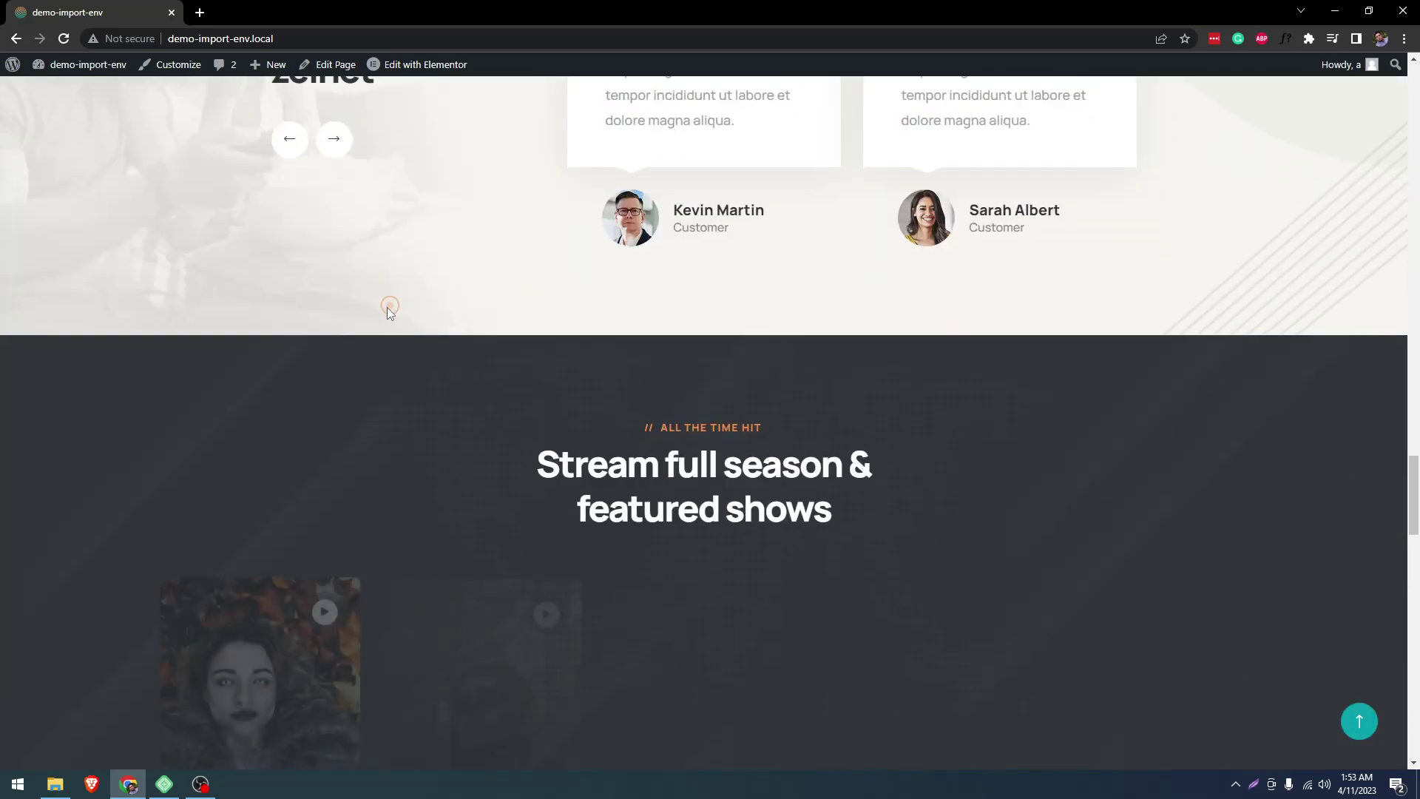
{"action": "scroll", "coordinate": [387, 308], "scroll_direction": "down", "scroll_amount": 13}
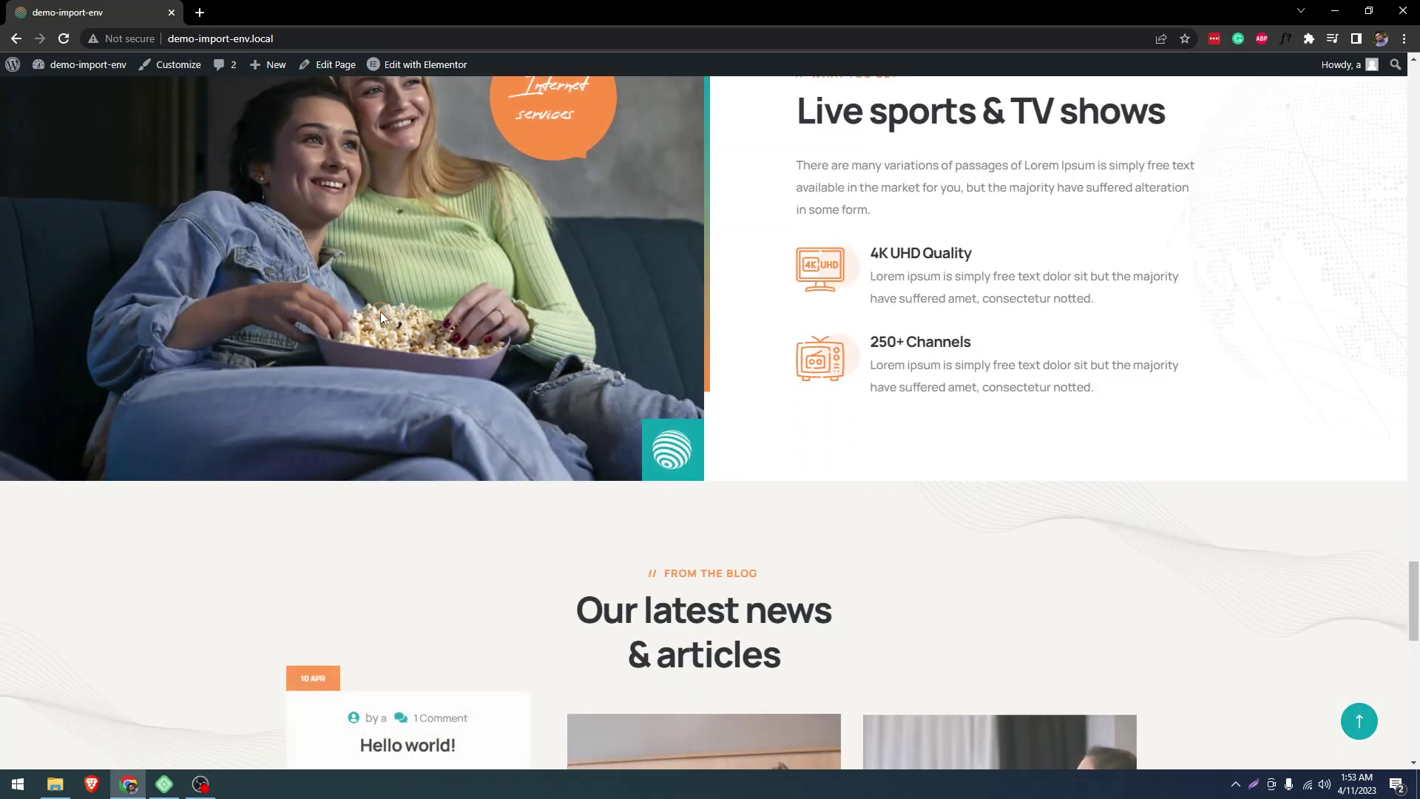
{"action": "scroll", "coordinate": [373, 317], "scroll_direction": "down", "scroll_amount": 13}
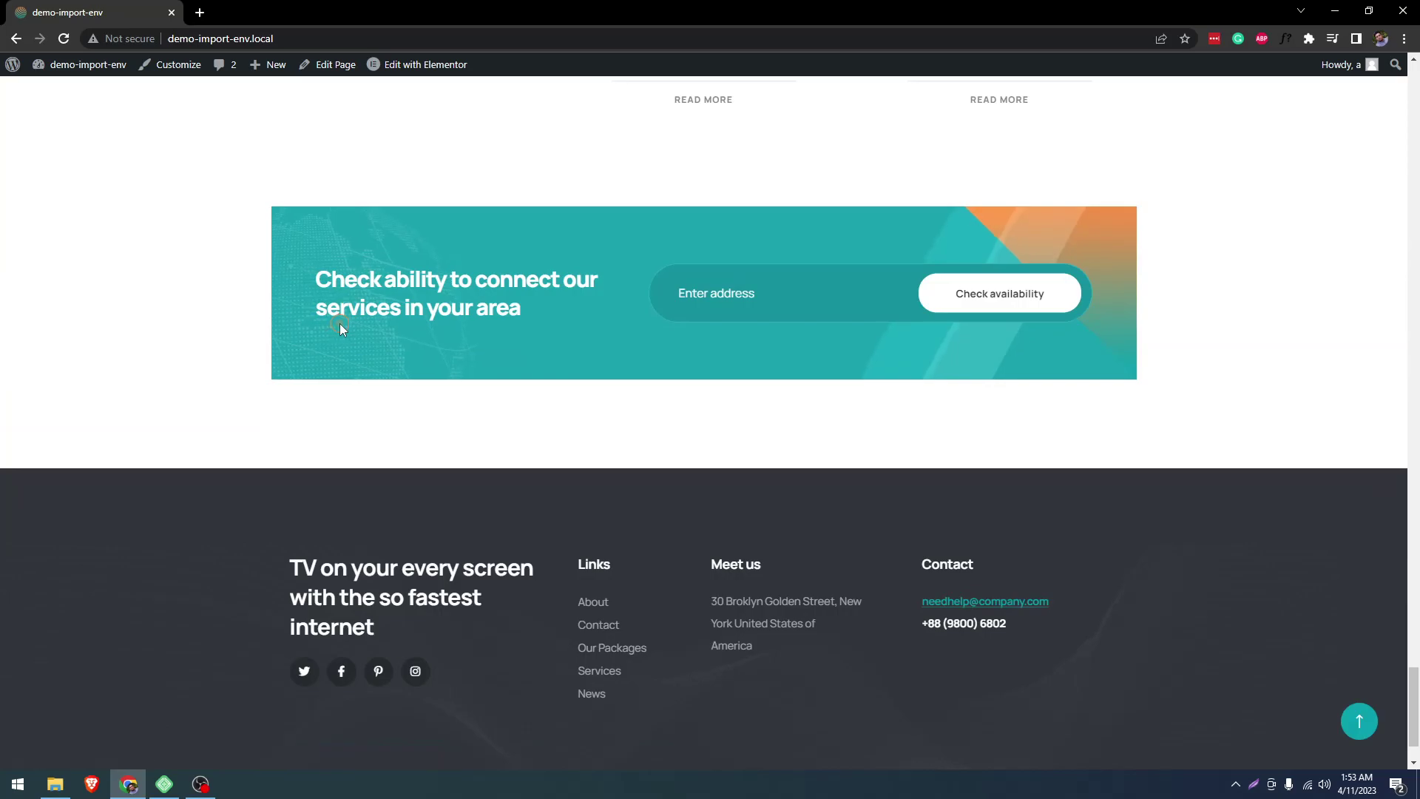
{"action": "key", "text": "Home"}
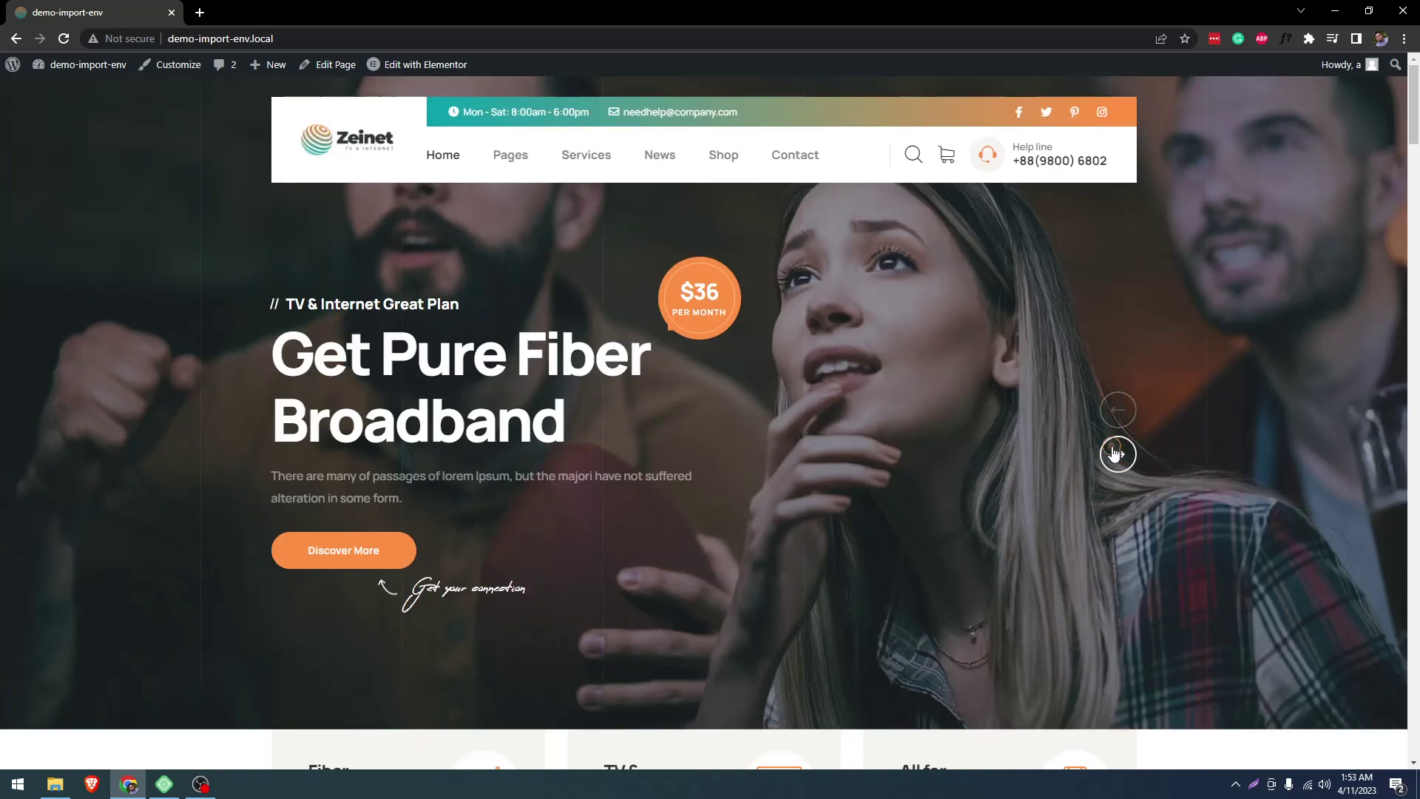
{"action": "mouse_move", "coordinate": [43, 68]}
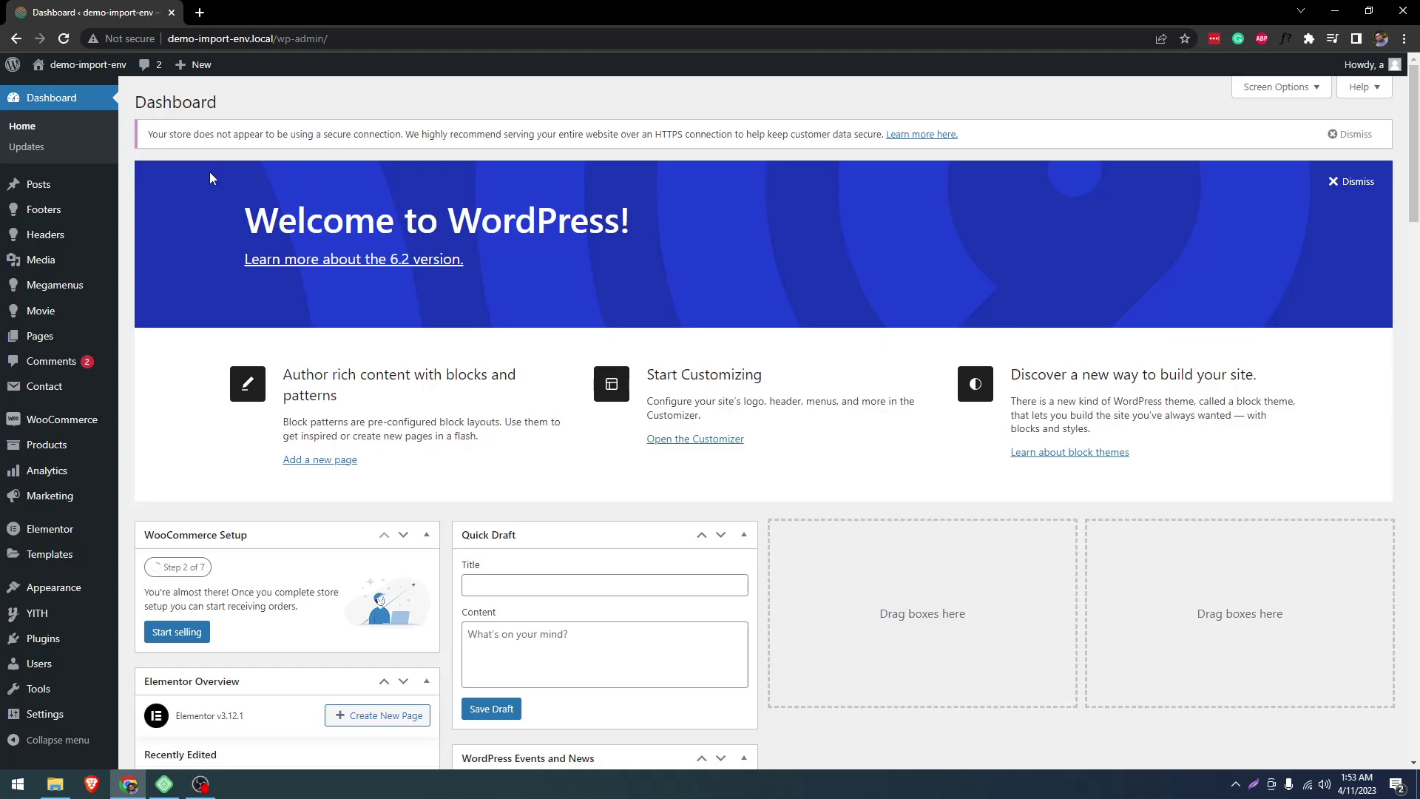
- In Elementor Settings > Features, set Upgrade Swiper Library to Inactive and save changes
{"action": "mouse_move", "coordinate": [29, 568]}
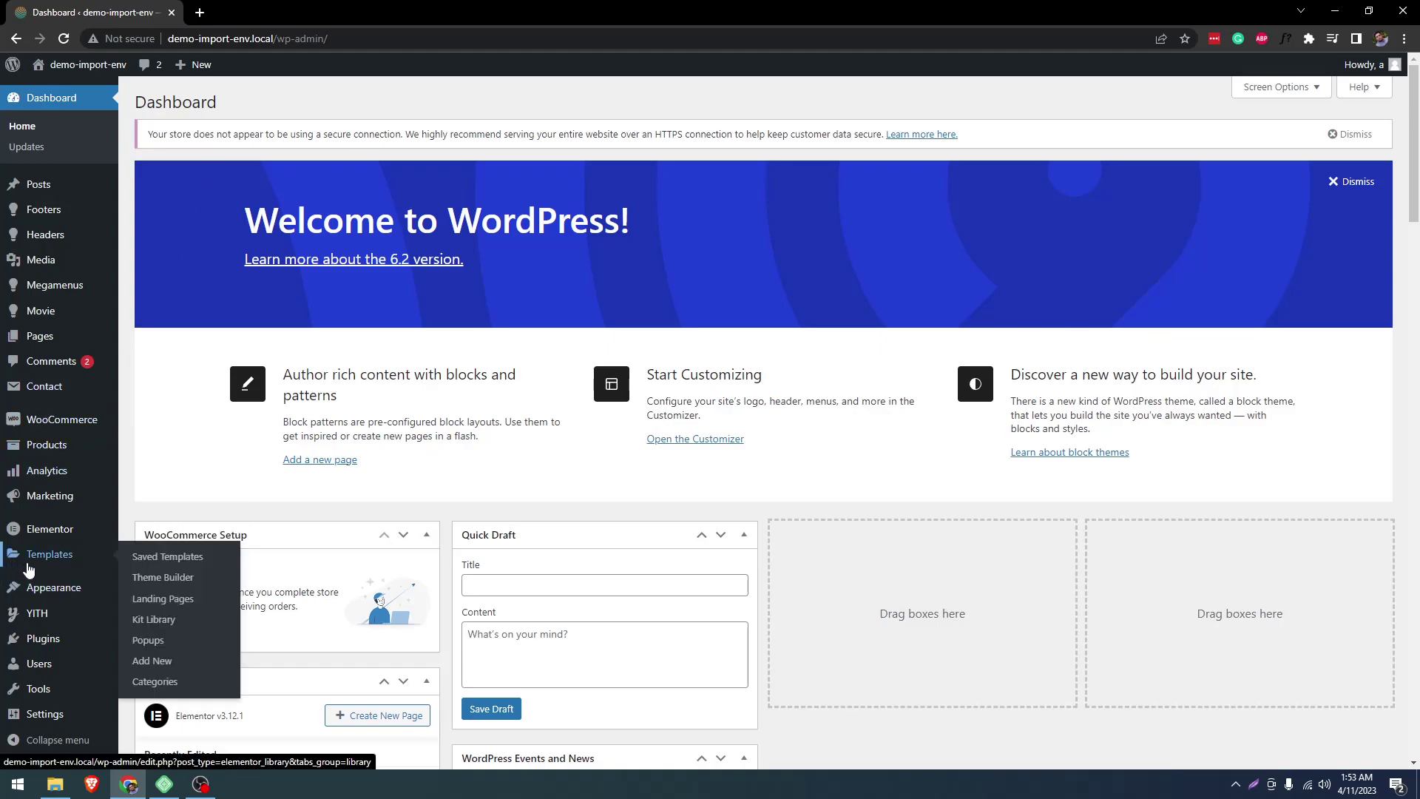
{"action": "mouse_move", "coordinate": [61, 541]}
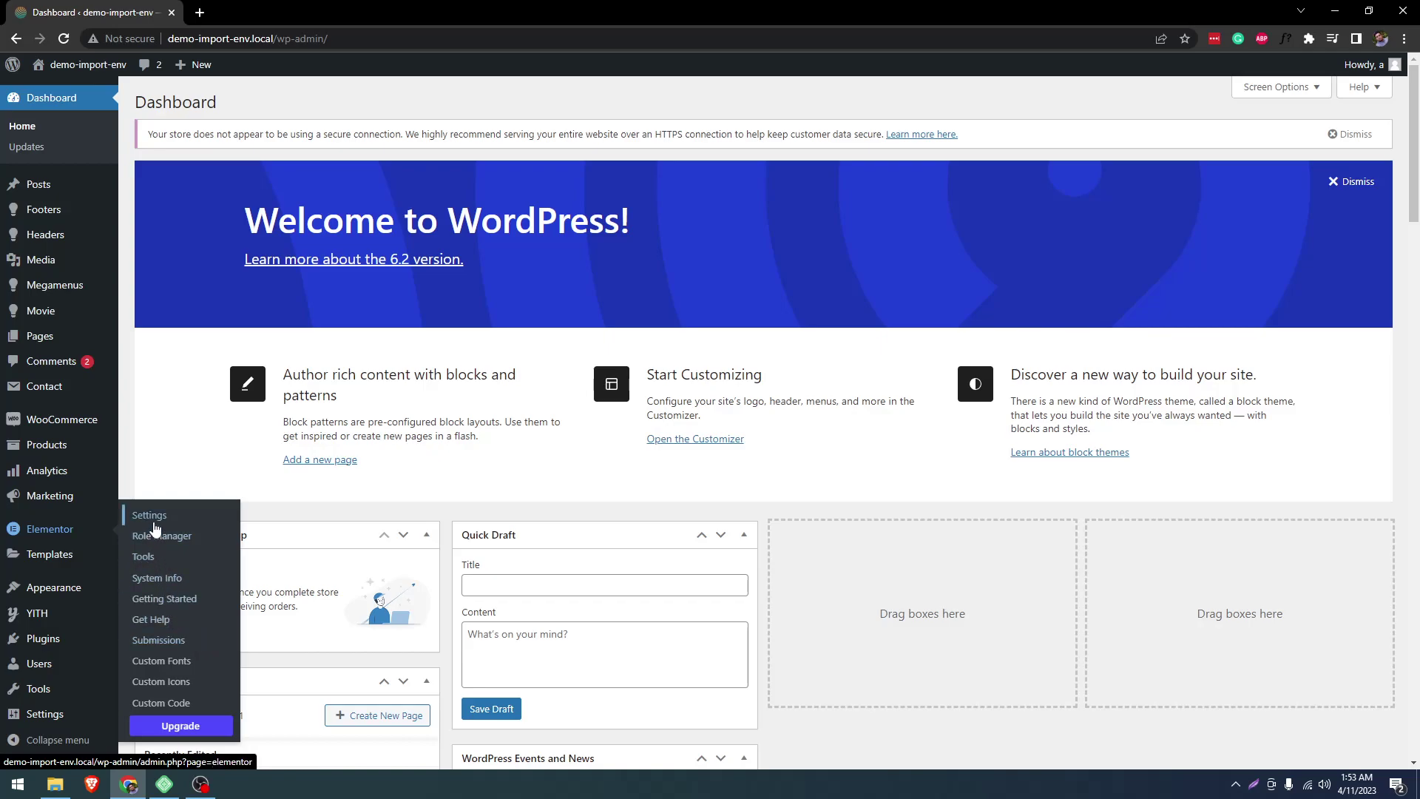
{"action": "left_click", "coordinate": [147, 515]}
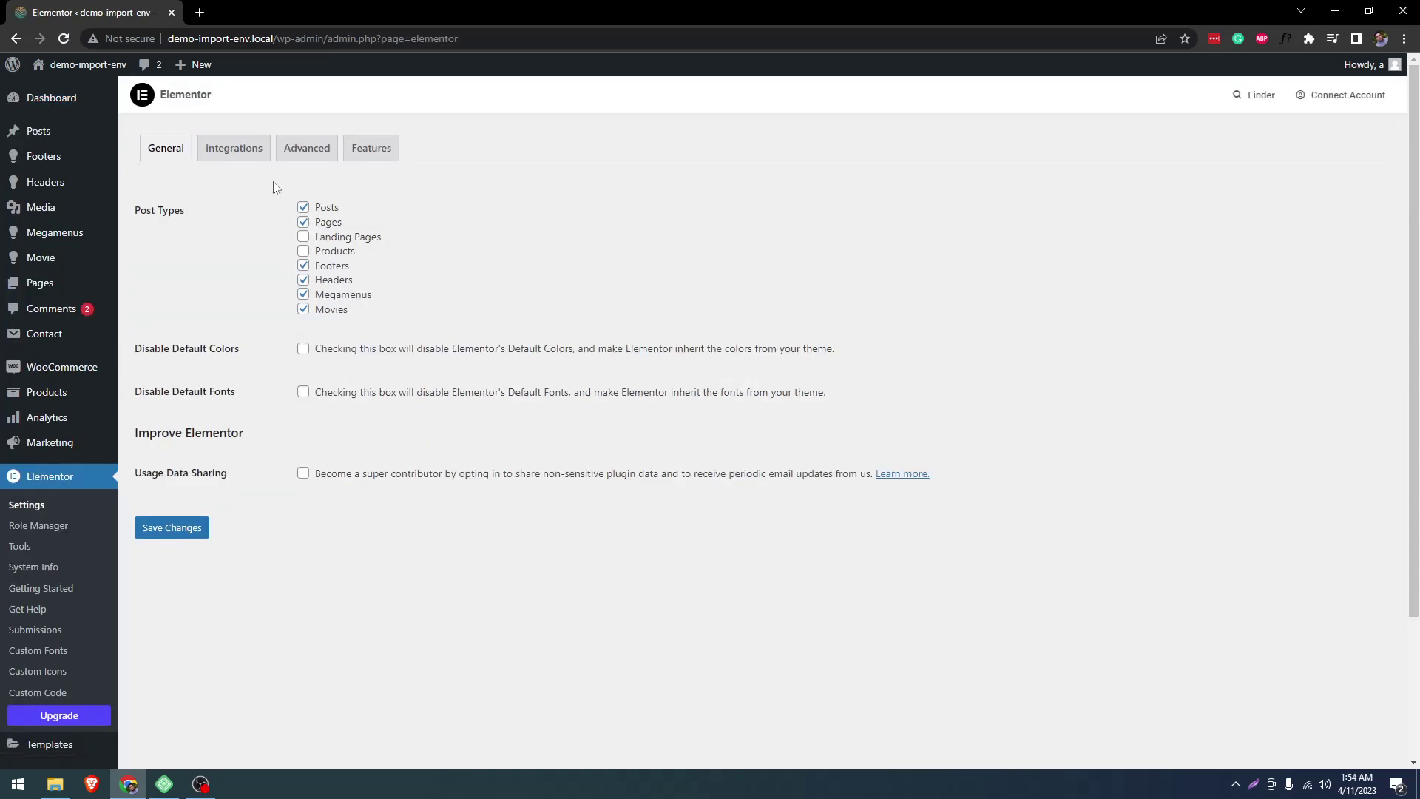
{"action": "left_click", "coordinate": [369, 151]}
{"action": "scroll", "coordinate": [249, 490], "scroll_direction": "down", "scroll_amount": 4}
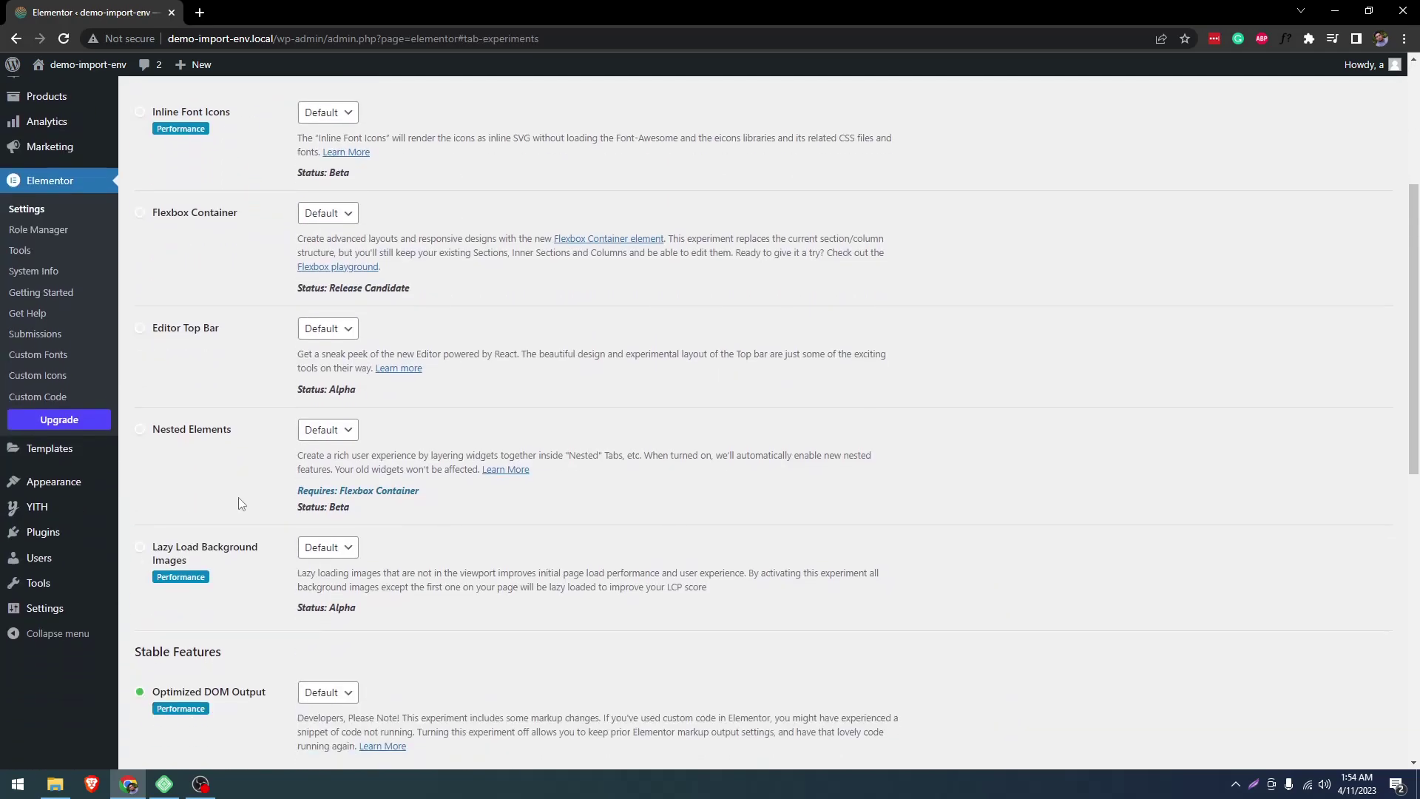
{"action": "scroll", "coordinate": [238, 499], "scroll_direction": "down", "scroll_amount": 10}
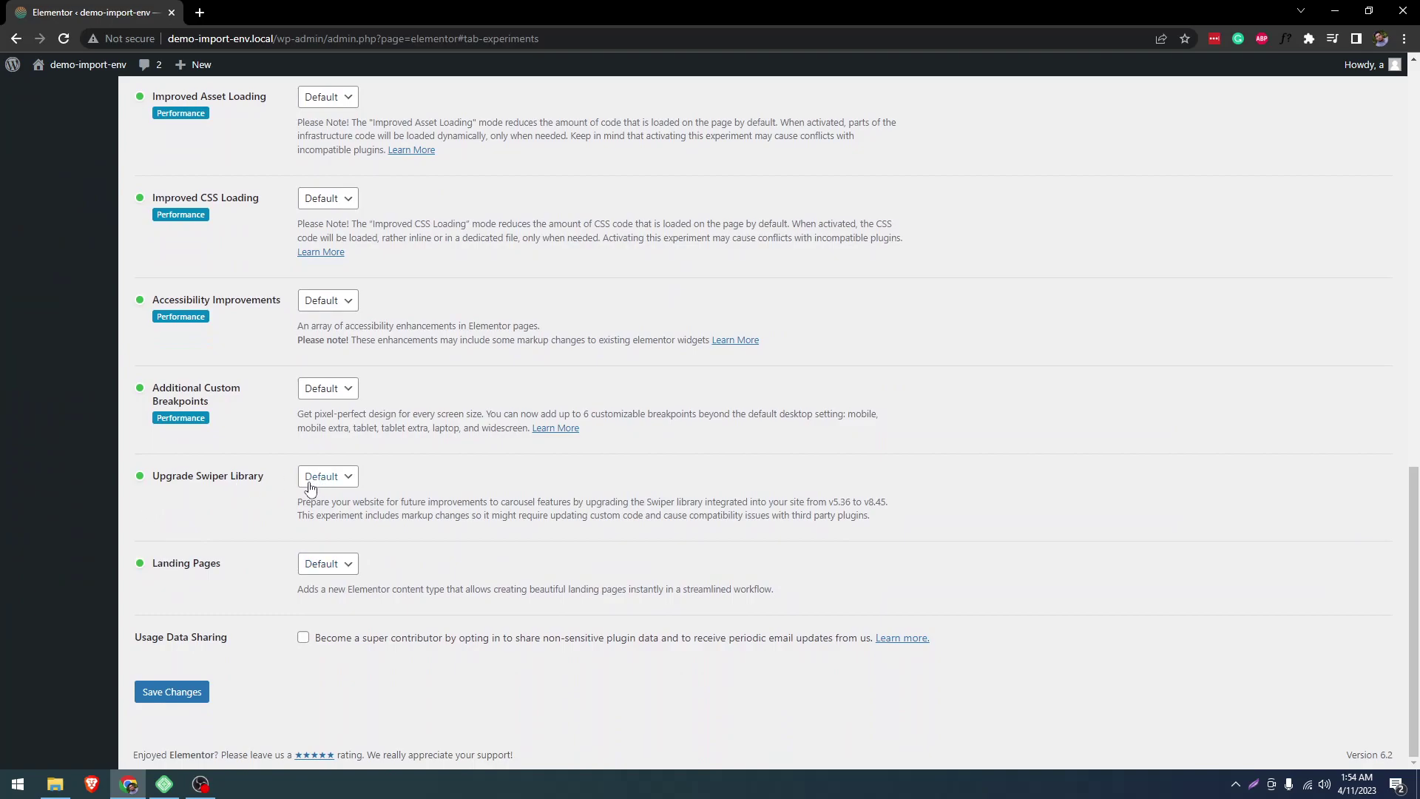
{"action": "left_click", "coordinate": [310, 482]}
{"action": "left_click", "coordinate": [318, 521]}
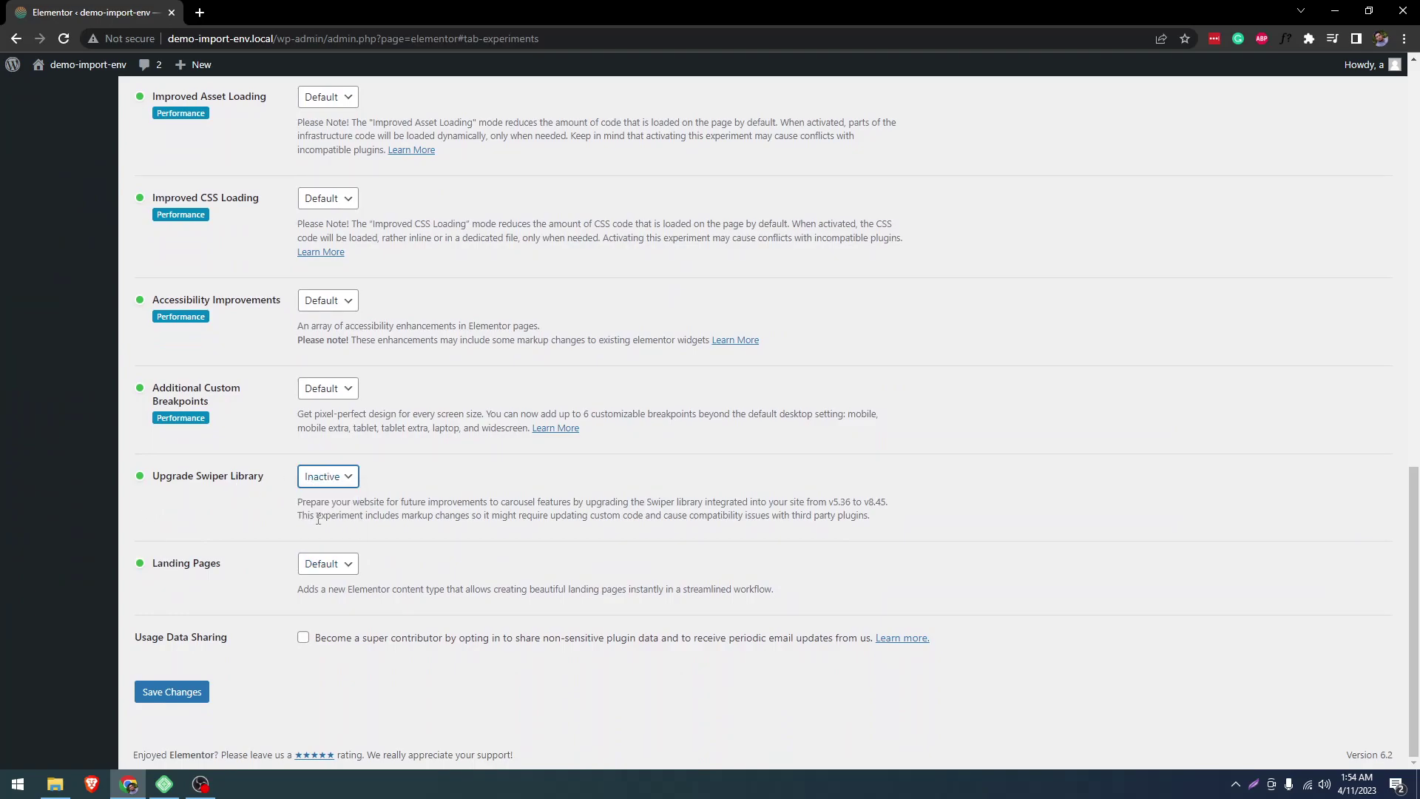
{"action": "left_click", "coordinate": [181, 700]}
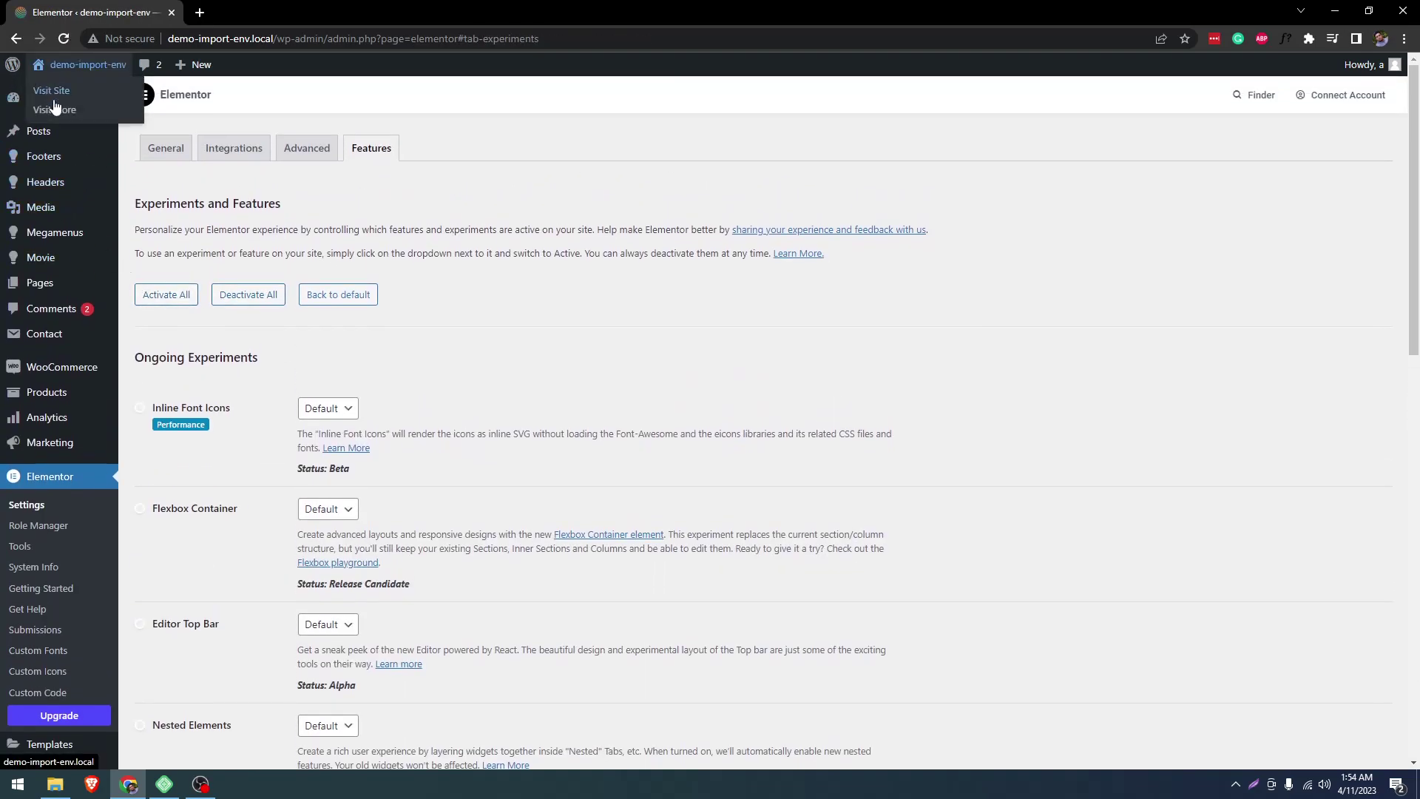
- Open the live homepage, move the hero slider back one slide, and scroll through the page
{"action": "left_click", "coordinate": [57, 102]}
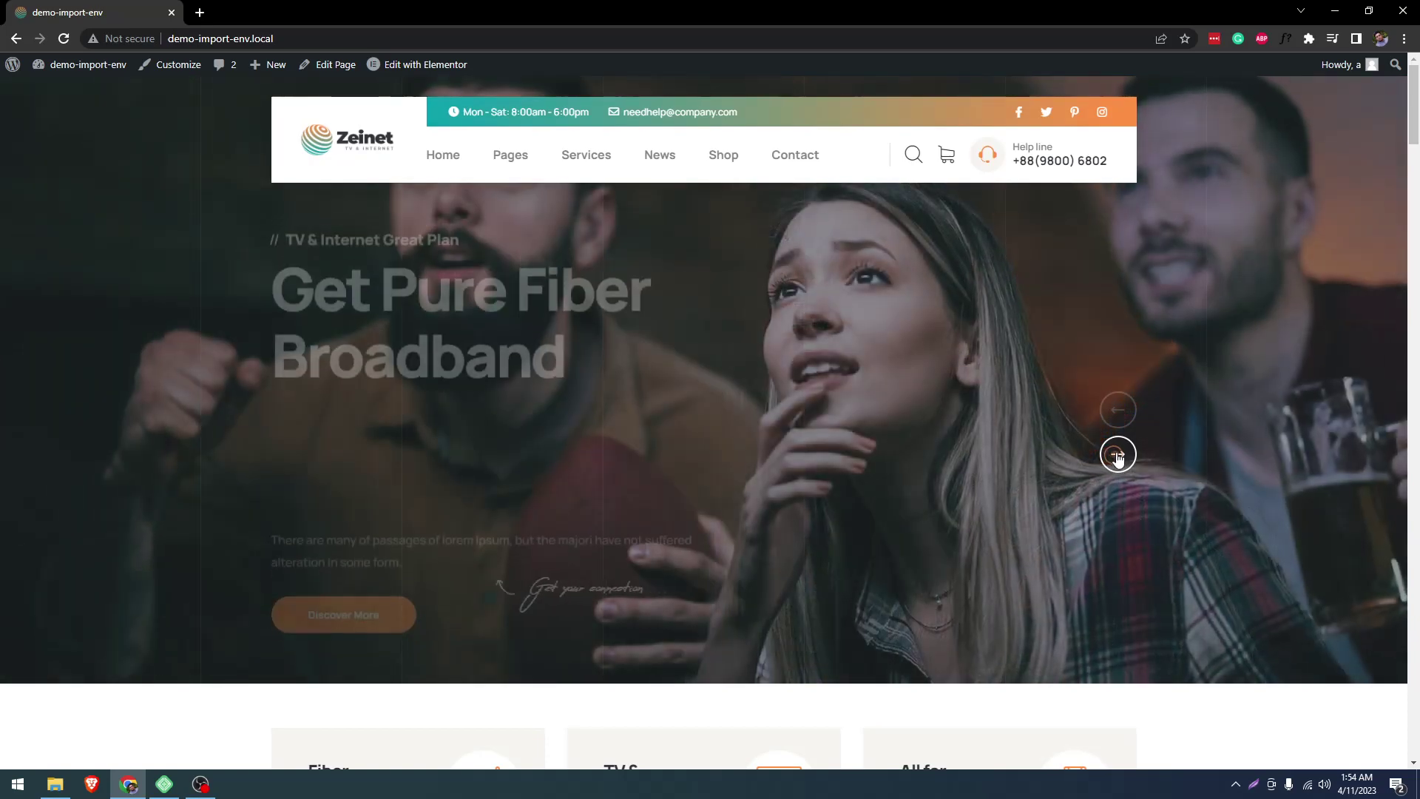
{"action": "left_click", "coordinate": [1117, 408]}
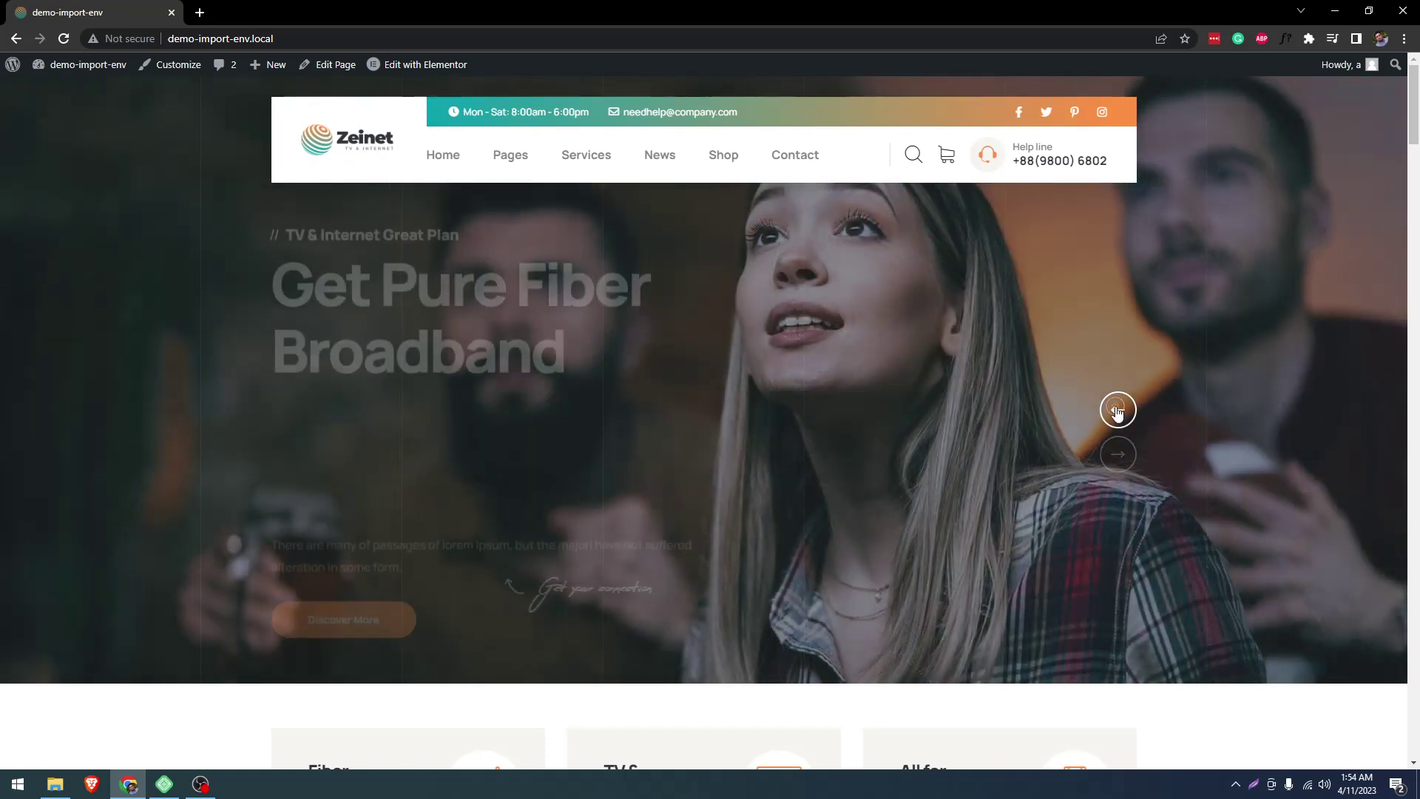
{"action": "scroll", "coordinate": [633, 430], "scroll_direction": "down", "scroll_amount": 20}
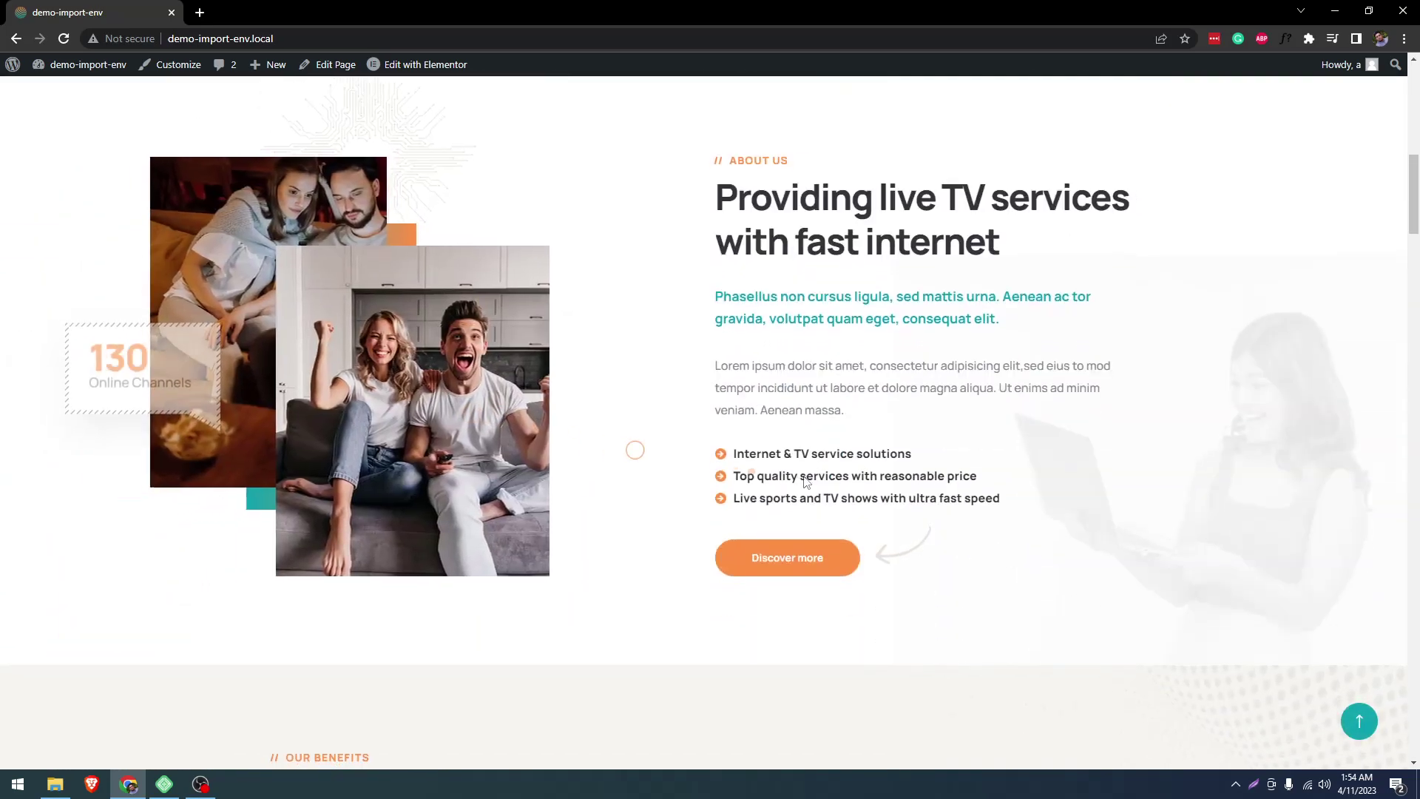
{"action": "scroll", "coordinate": [503, 361], "scroll_direction": "down", "scroll_amount": 15}
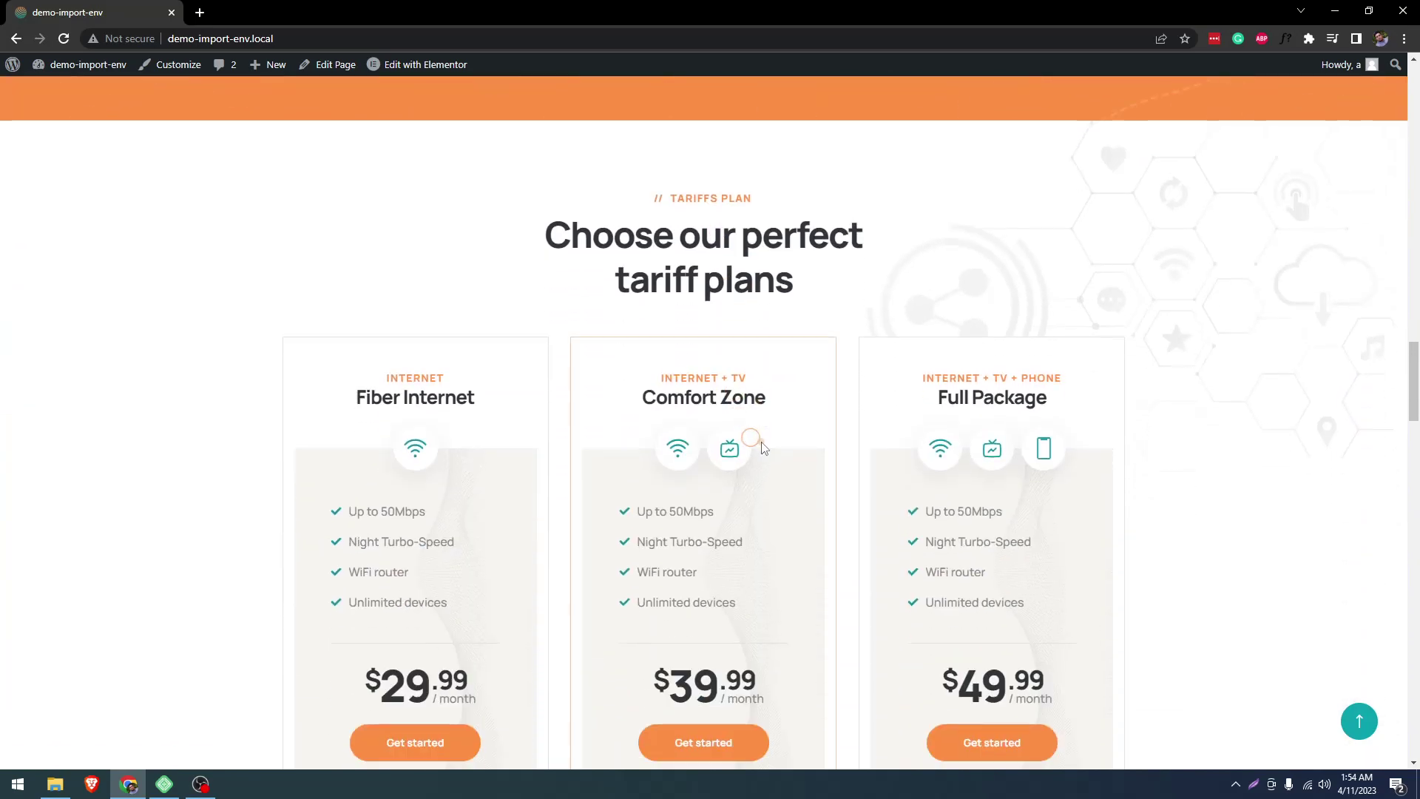
{"action": "scroll", "coordinate": [667, 410], "scroll_direction": "down", "scroll_amount": 20}
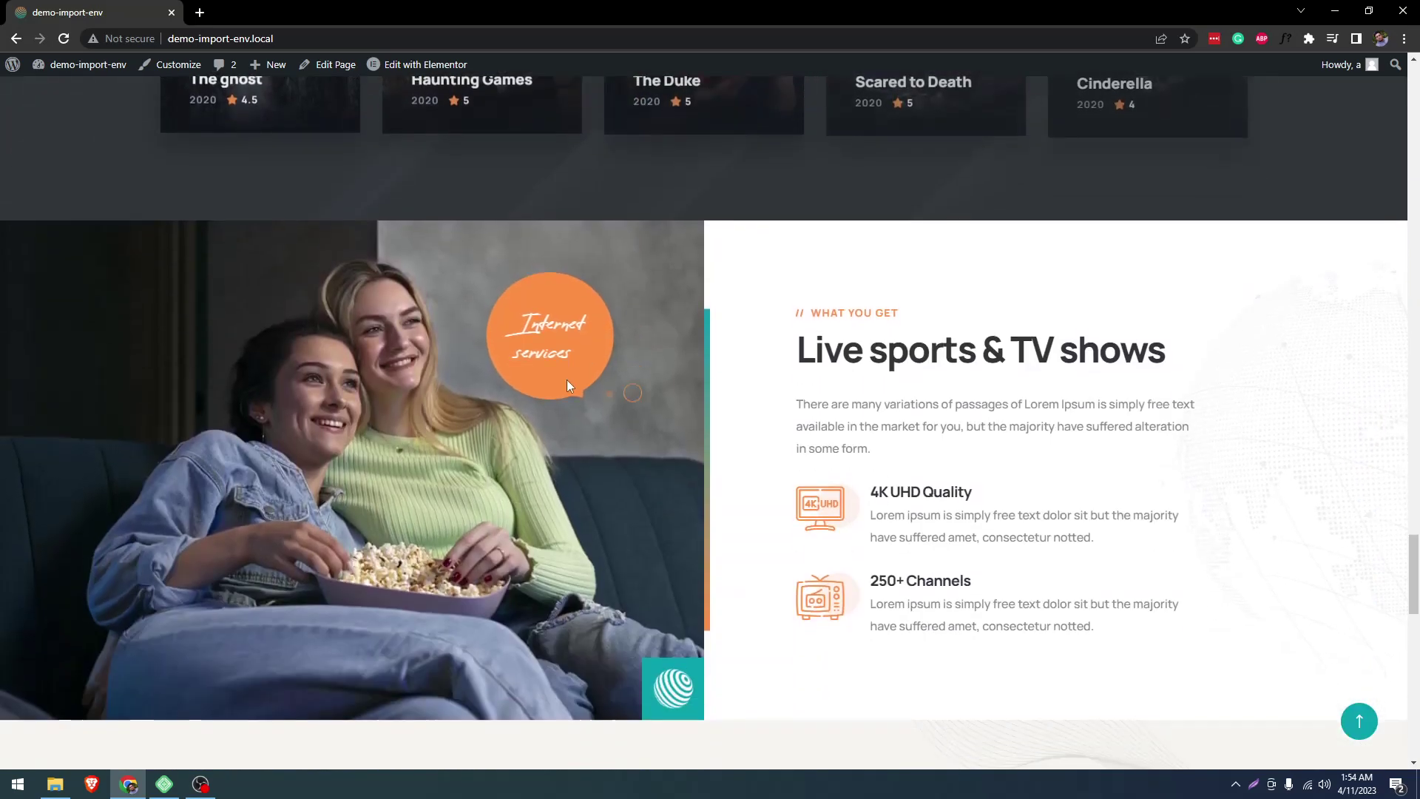
{"action": "scroll", "coordinate": [592, 389], "scroll_direction": "down", "scroll_amount": 5}
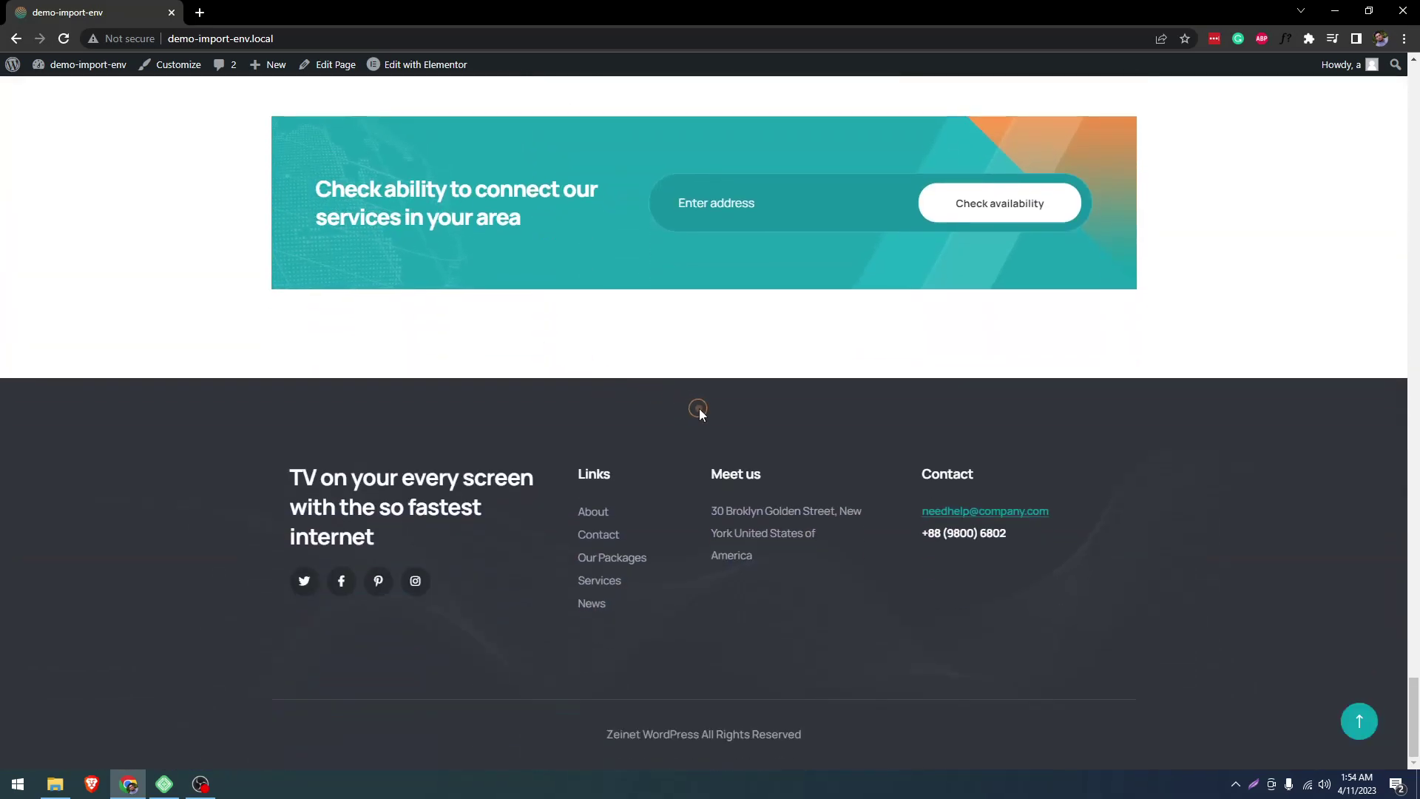
{"action": "scroll", "coordinate": [699, 408], "scroll_direction": "up", "scroll_amount": 8}
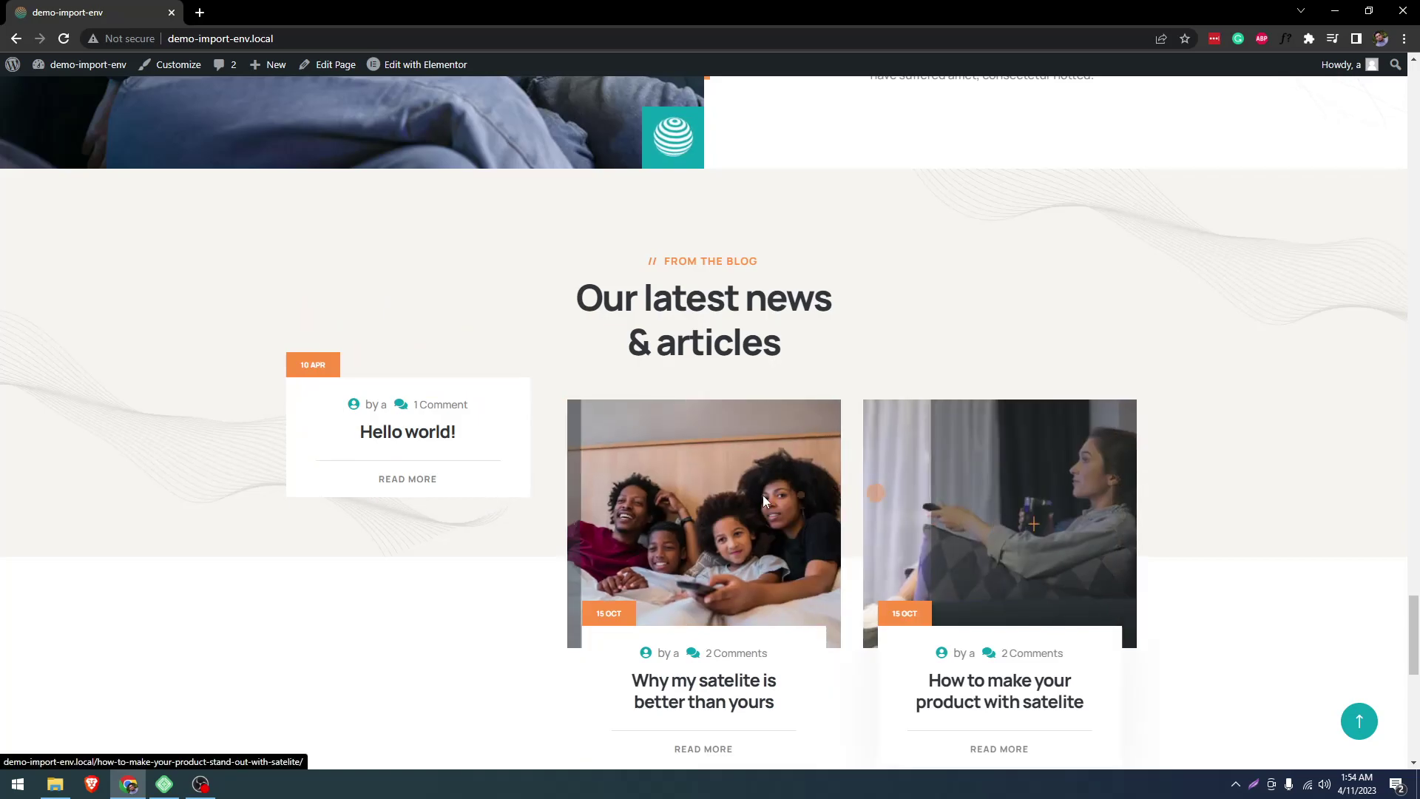
{"action": "scroll", "coordinate": [752, 502], "scroll_direction": "down", "scroll_amount": 8}
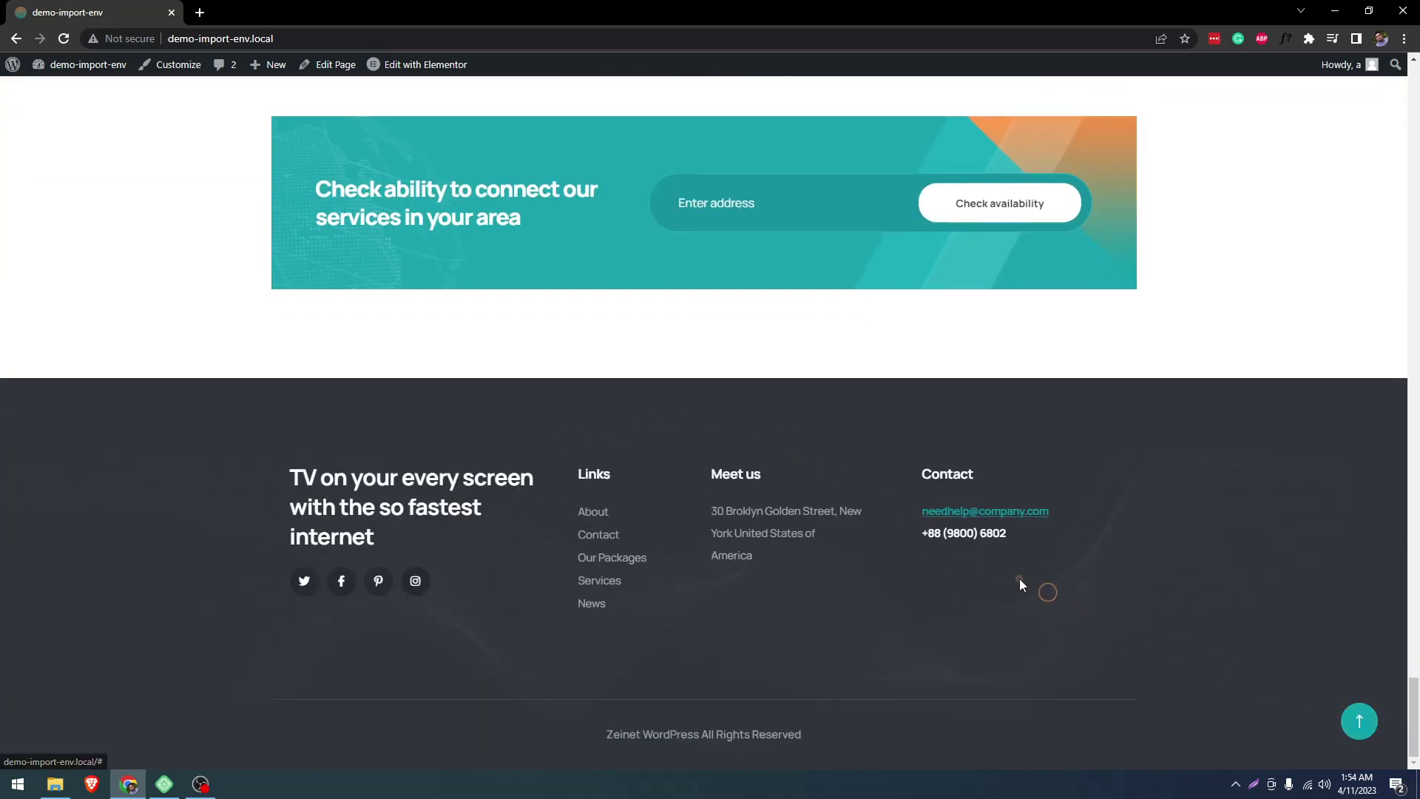
{"action": "scroll", "coordinate": [1020, 582], "scroll_direction": "up", "scroll_amount": 1}
{"action": "scroll", "coordinate": [1019, 578], "scroll_direction": "up", "scroll_amount": 20}
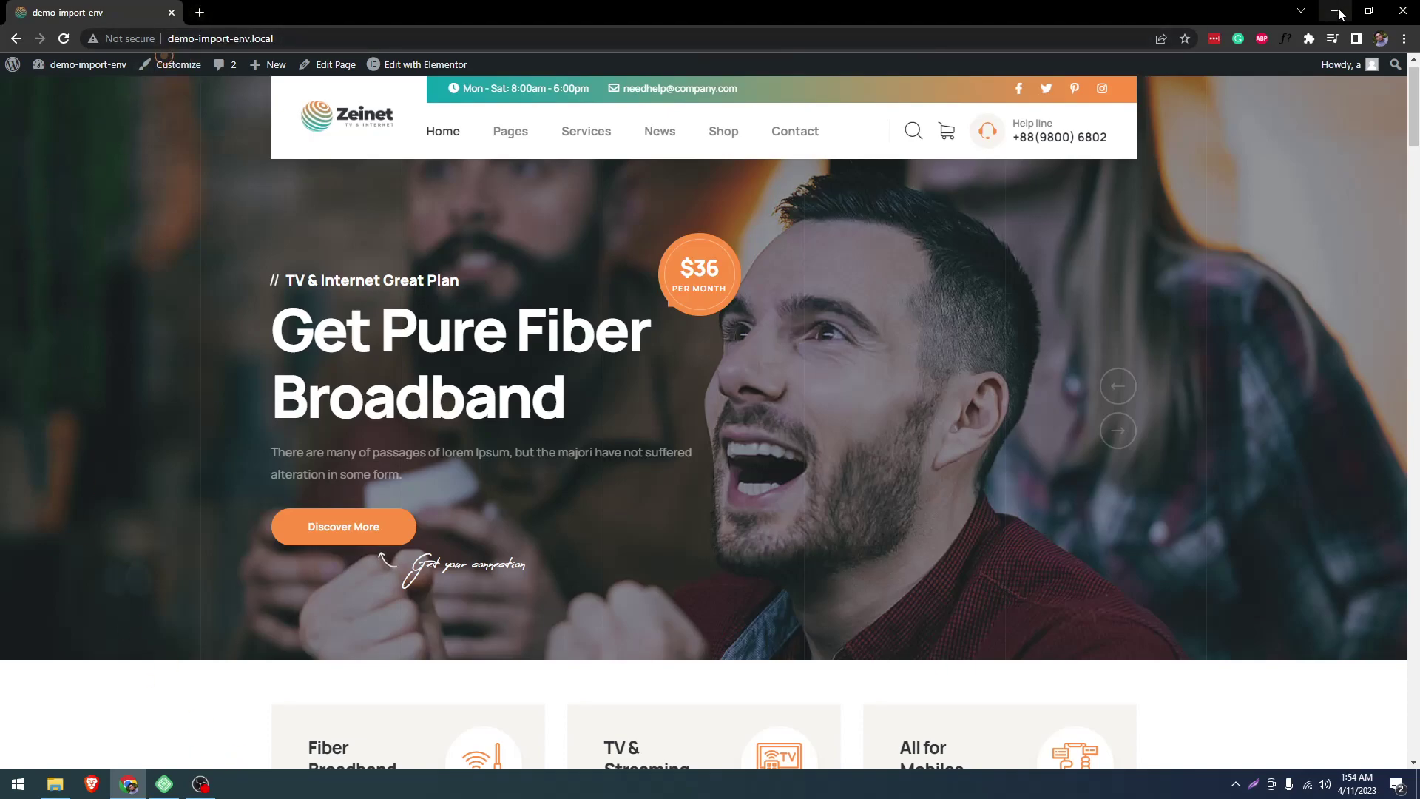
- In a new incognito window, load the theme author's ThemeForest portfolio and scroll down to Zeinet
{"action": "left_click", "coordinate": [1404, 38]}
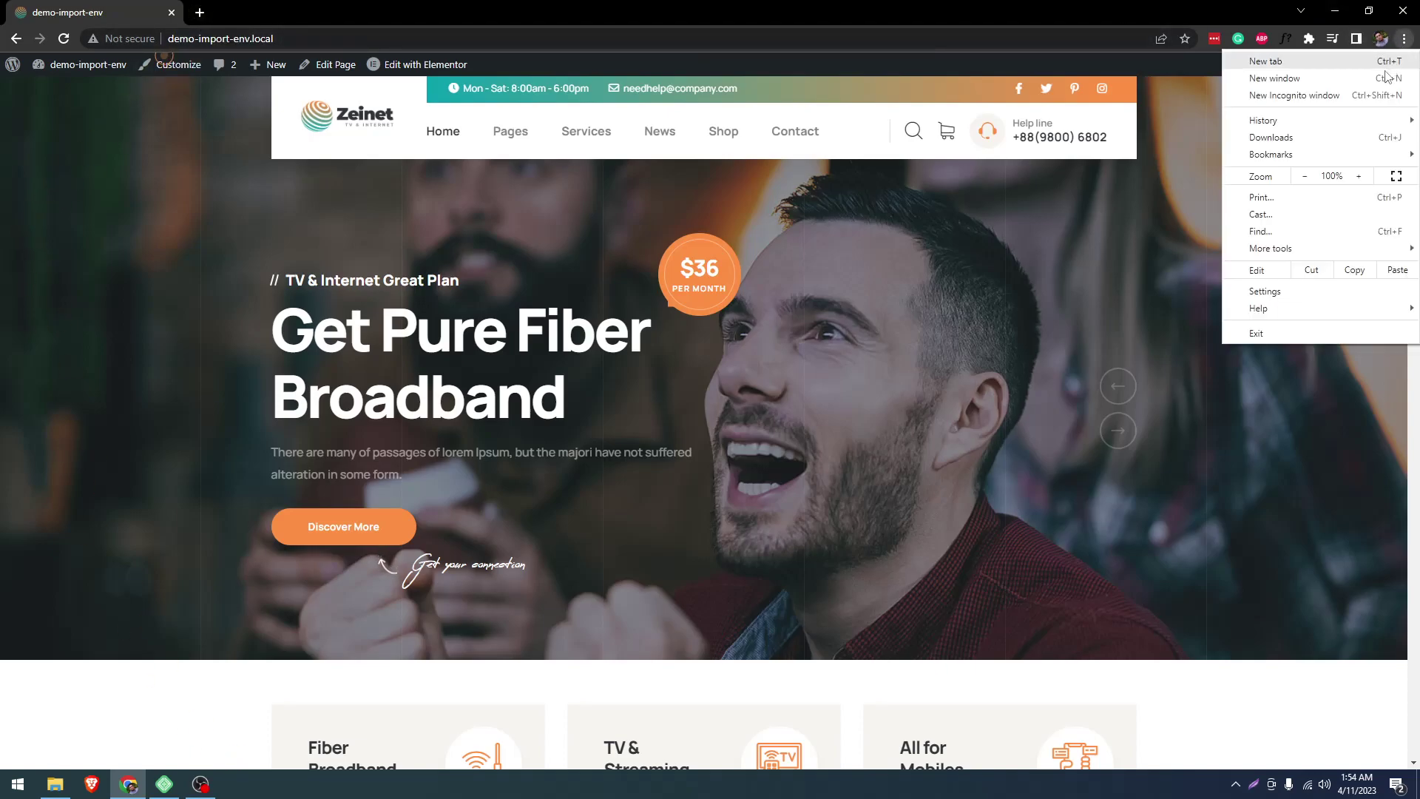
{"action": "left_click", "coordinate": [1293, 95]}
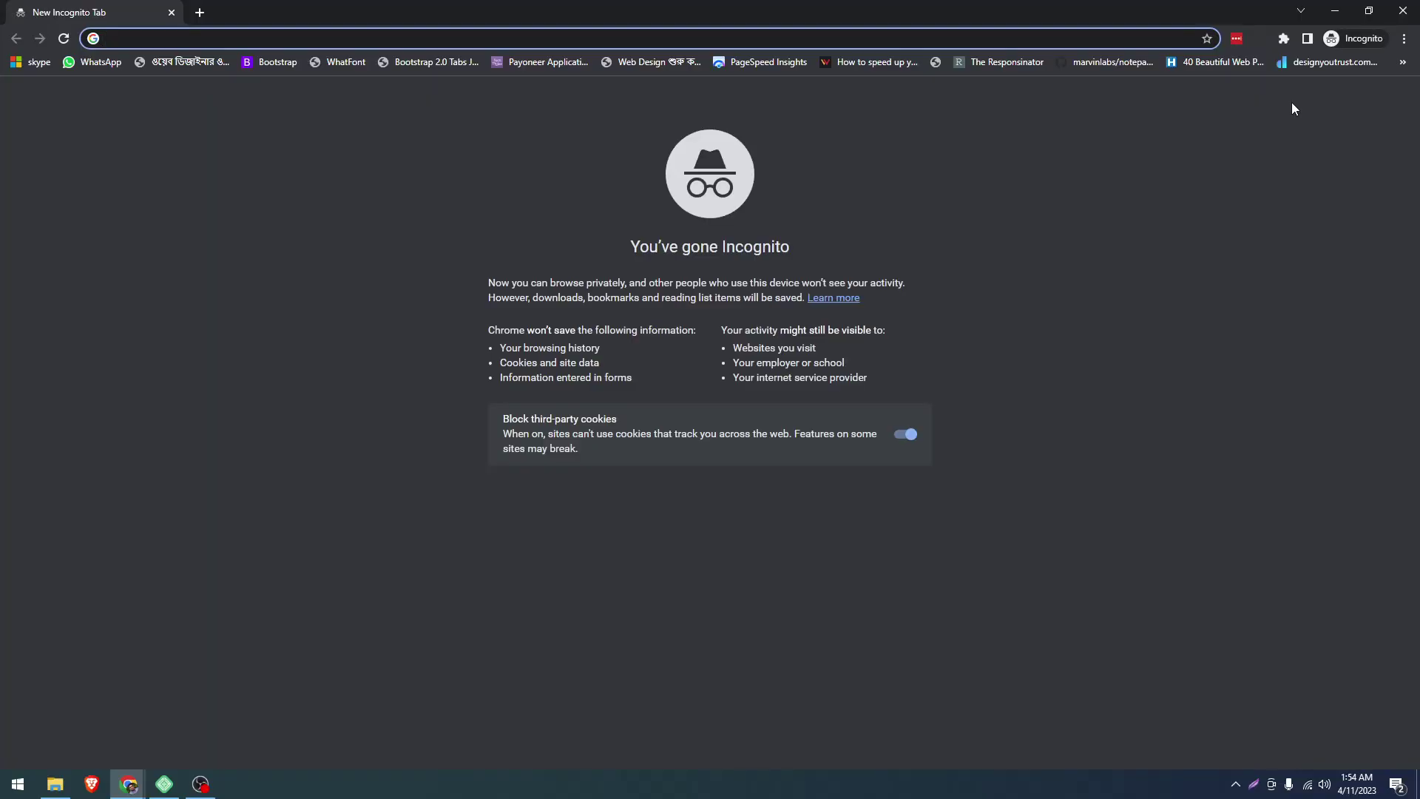
{"action": "type", "text": "the"}
{"action": "key", "text": "Right"}
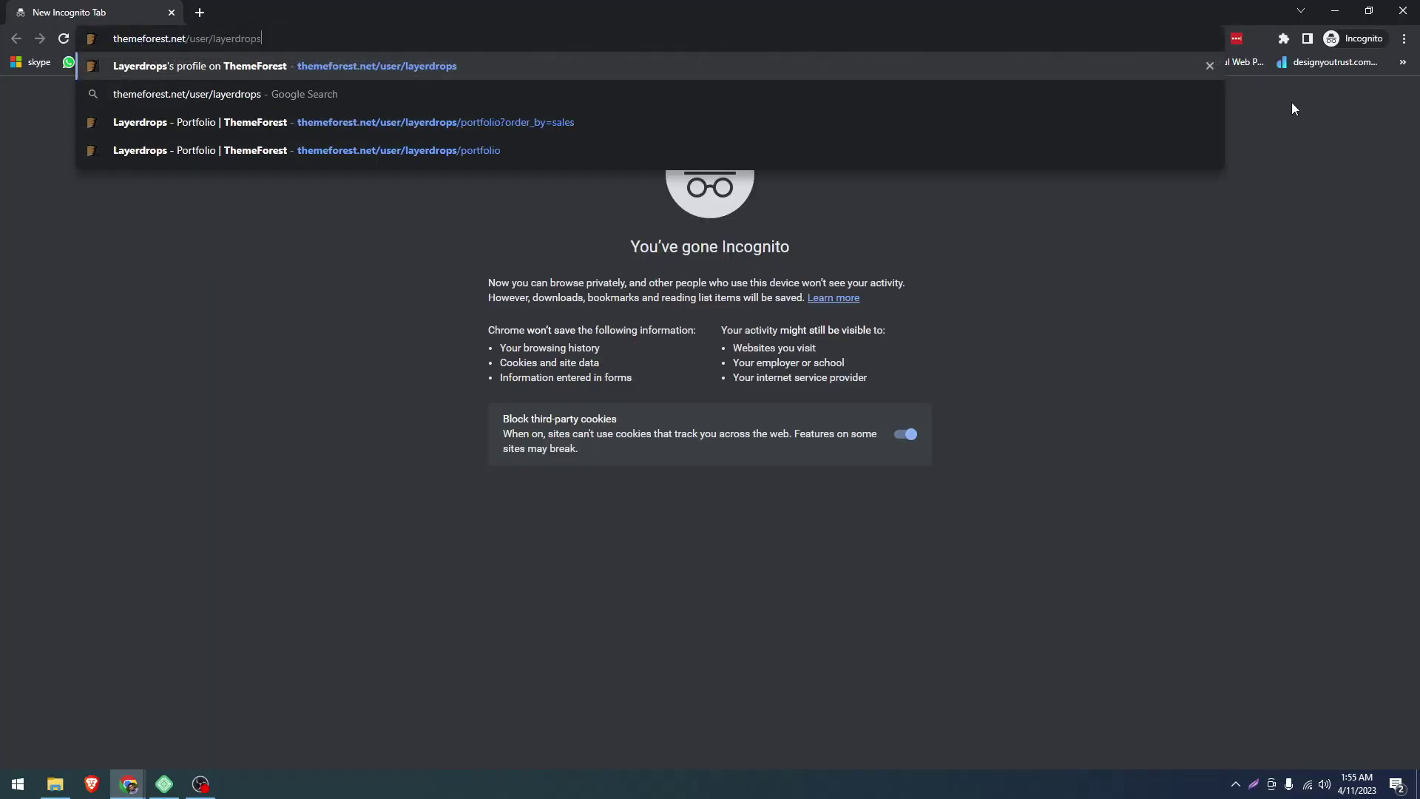
{"action": "key", "text": "ctrl+BackSpace"}
{"action": "type", "text": "b"}
{"action": "key", "text": "Return"}
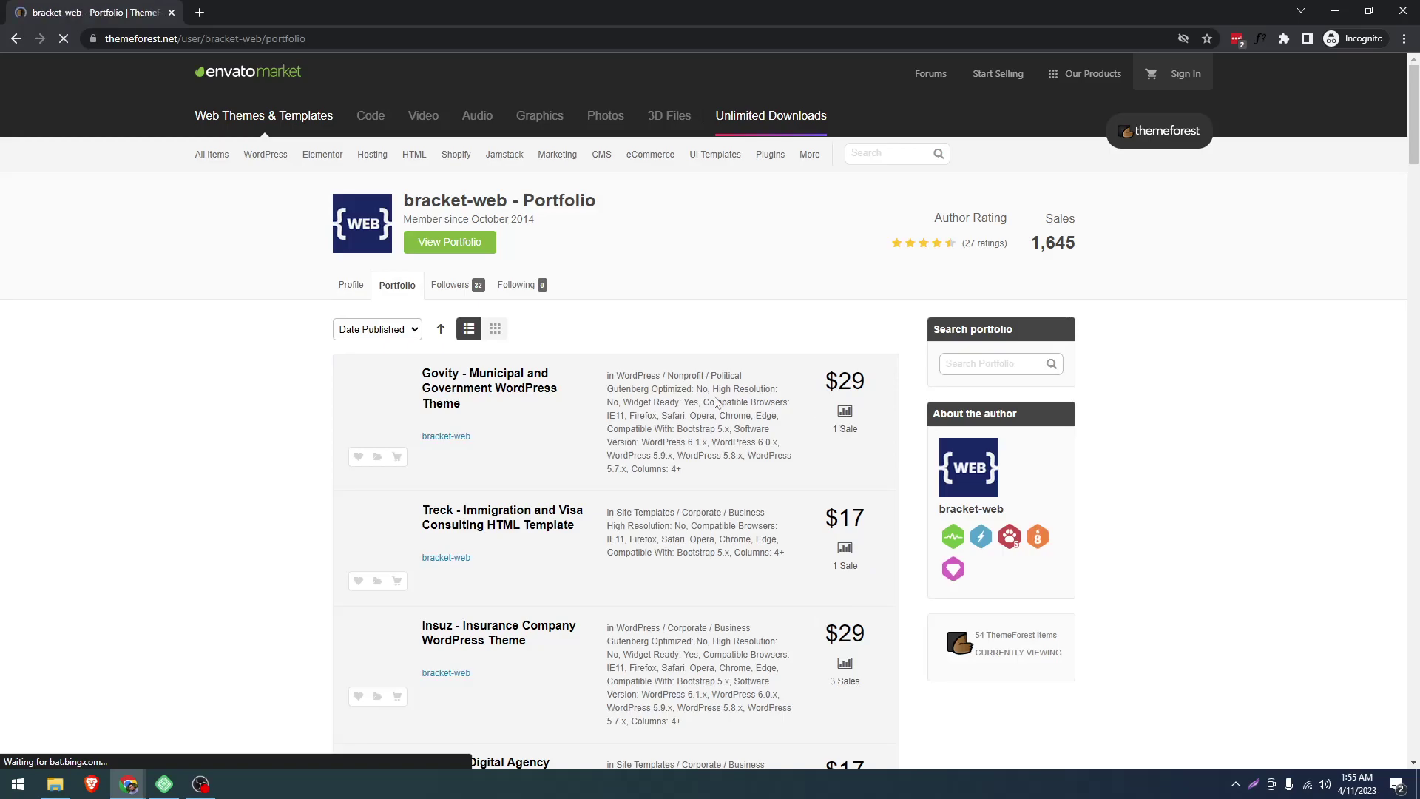
{"action": "scroll", "coordinate": [457, 489], "scroll_direction": "down", "scroll_amount": 4}
{"action": "scroll", "coordinate": [444, 486], "scroll_direction": "down", "scroll_amount": 11}
{"action": "scroll", "coordinate": [455, 486], "scroll_direction": "down", "scroll_amount": 9}
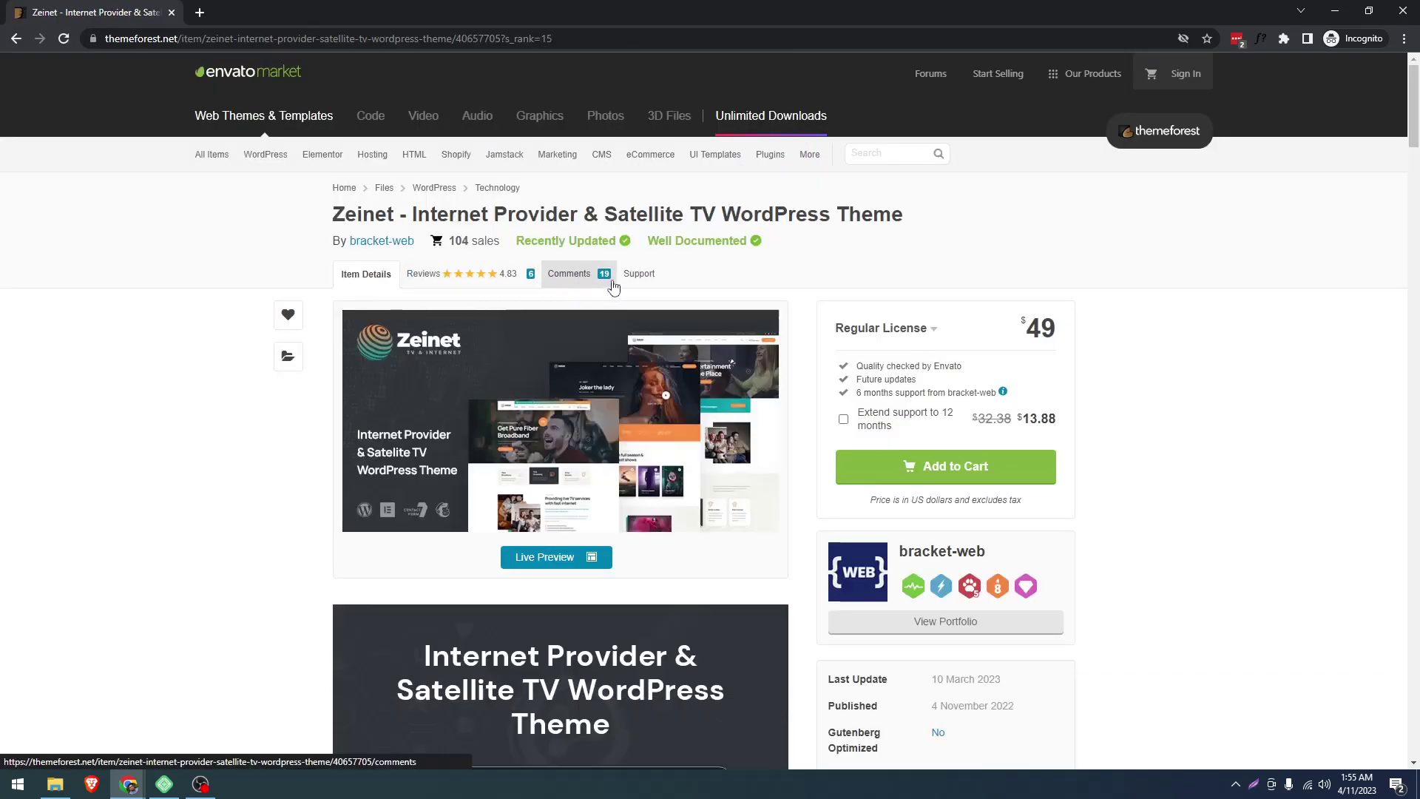
- View the Zeinet Support tab, dismiss the Contact Author sign-in prompt, then bring OBS forward
{"action": "left_click", "coordinate": [645, 278]}
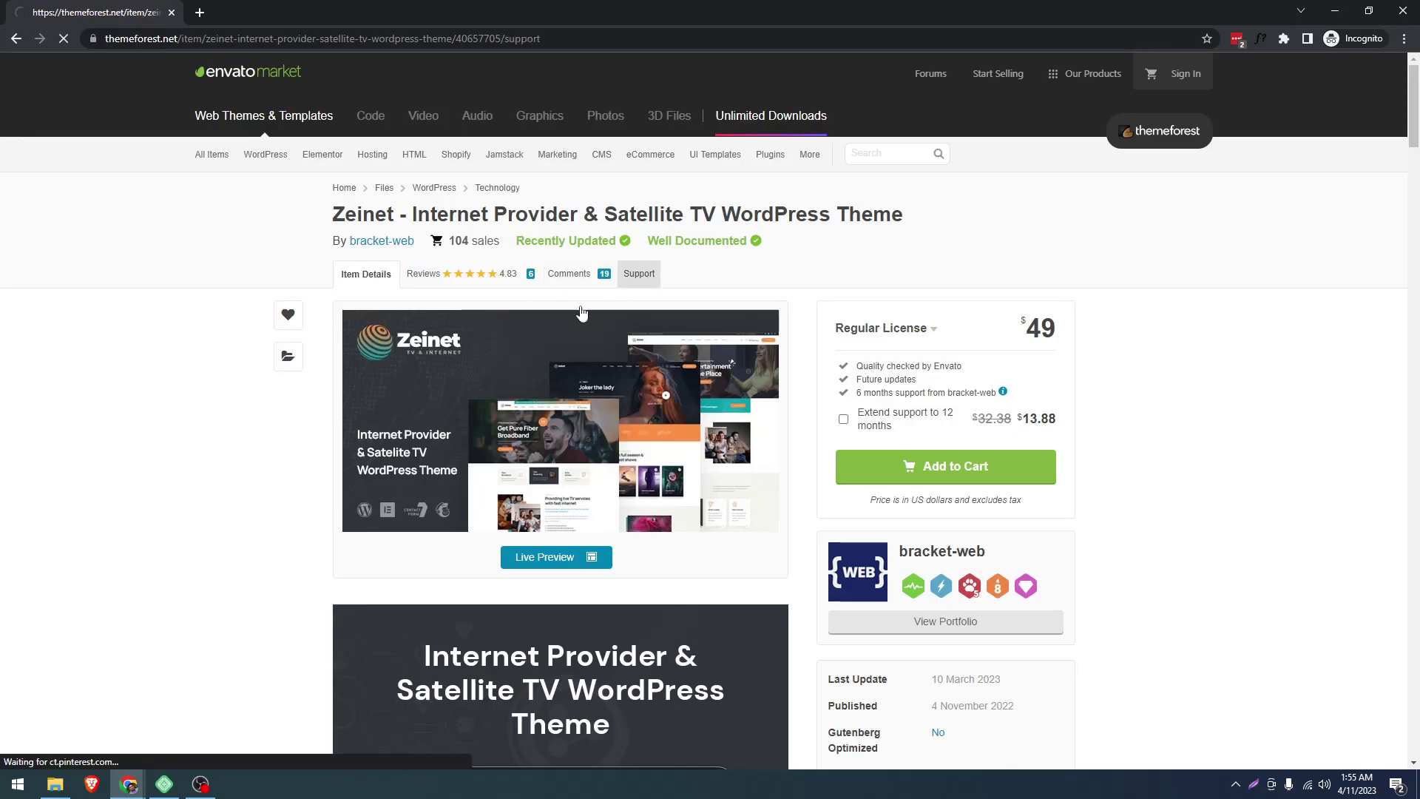
{"action": "scroll", "coordinate": [300, 405], "scroll_direction": "down", "scroll_amount": 5}
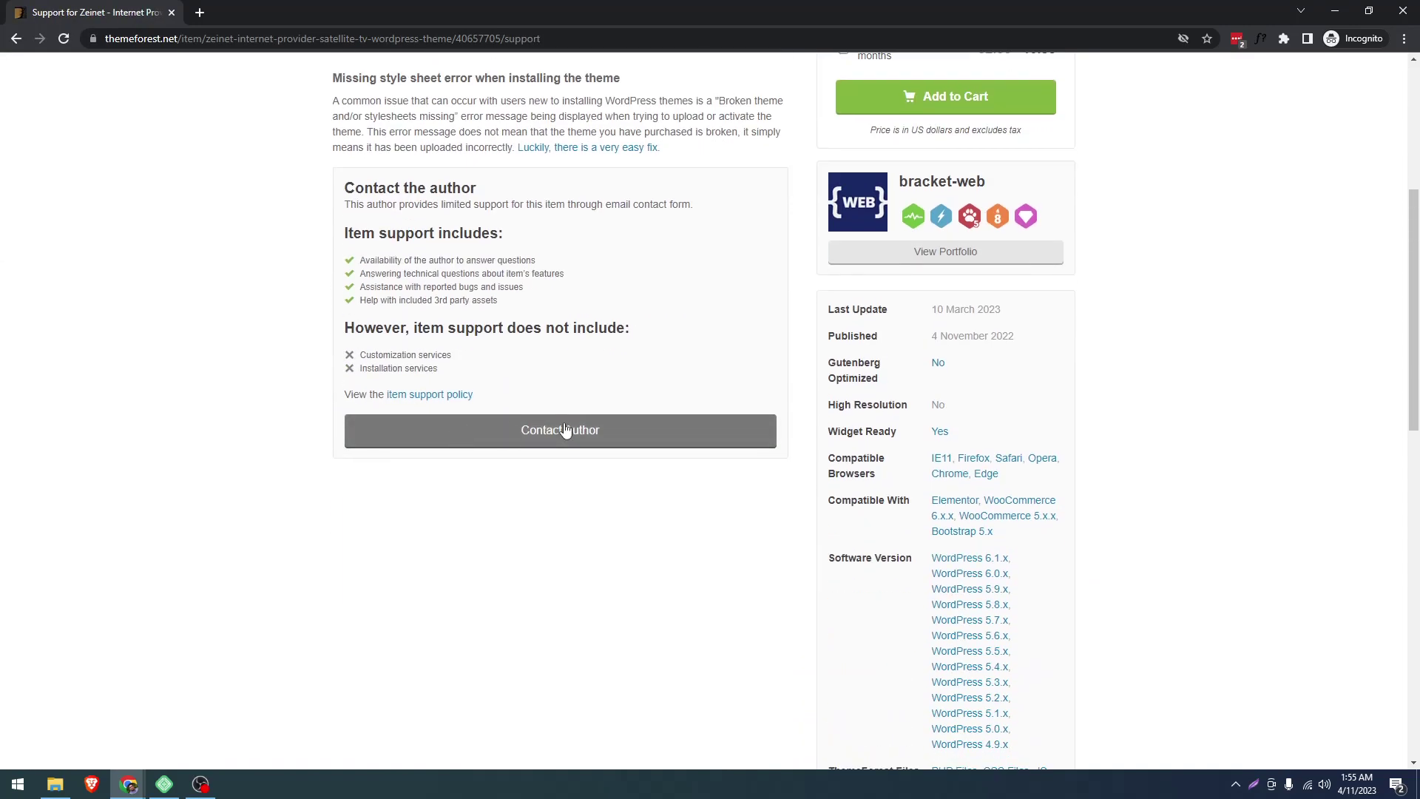
{"action": "left_click", "coordinate": [525, 440]}
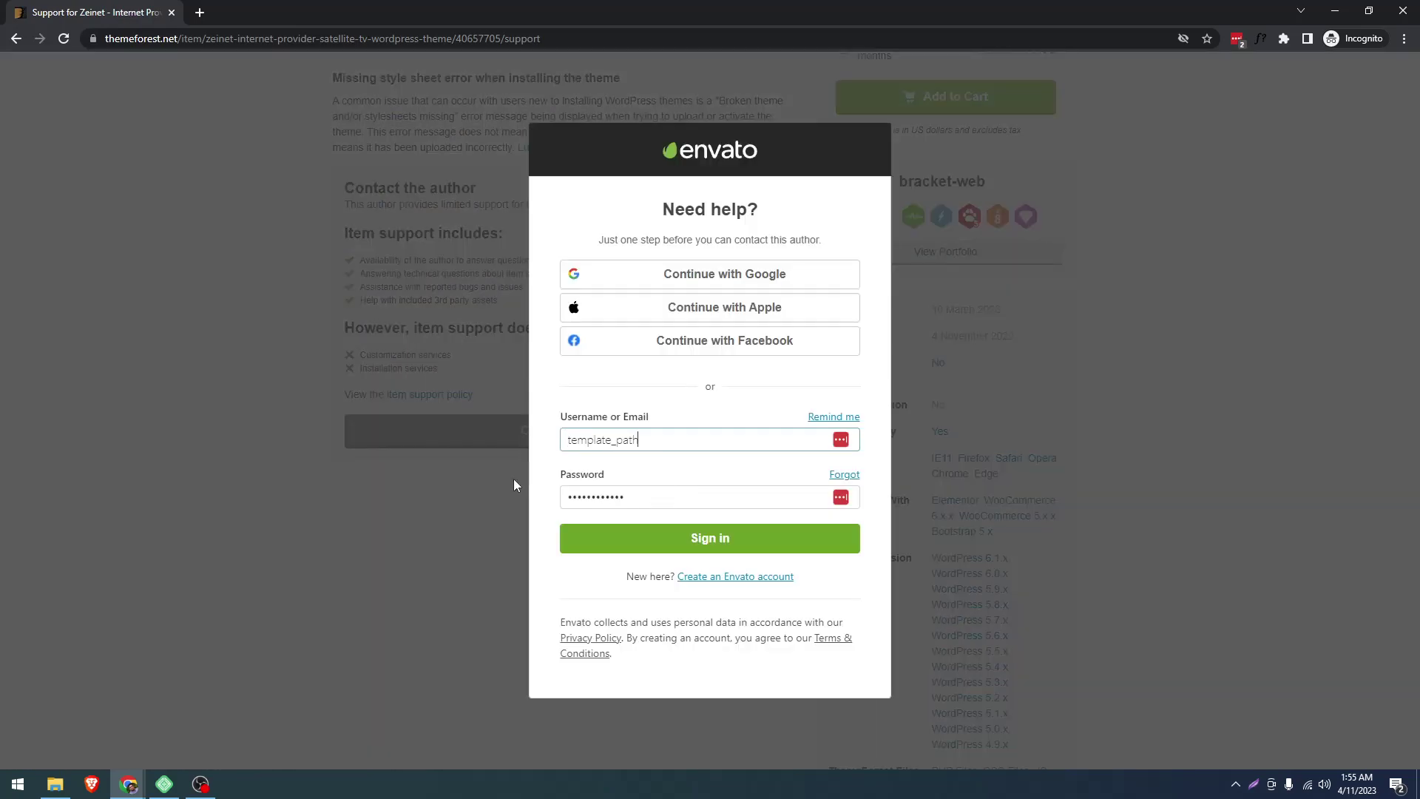
{"action": "left_click", "coordinate": [441, 447]}
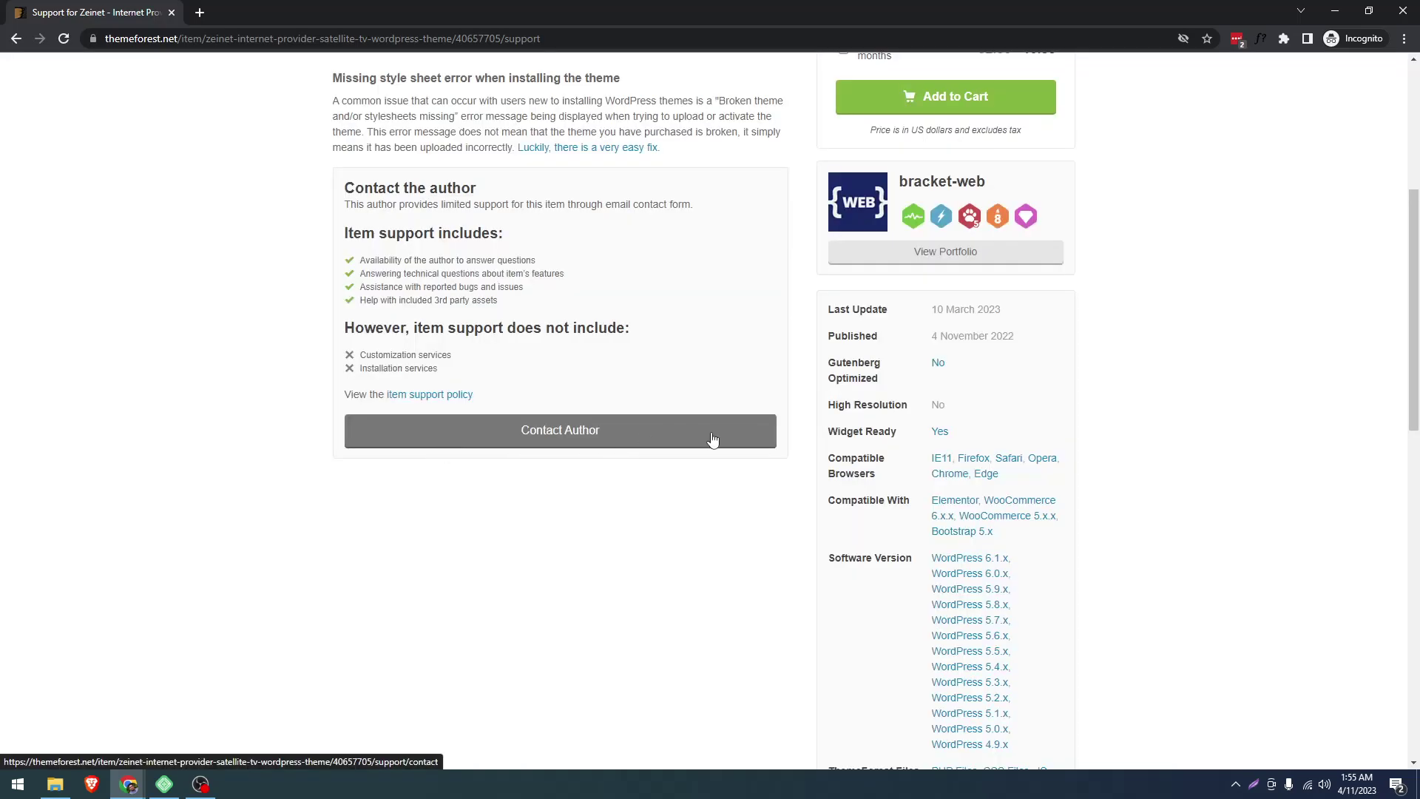
{"action": "scroll", "coordinate": [558, 432], "scroll_direction": "up", "scroll_amount": 5}
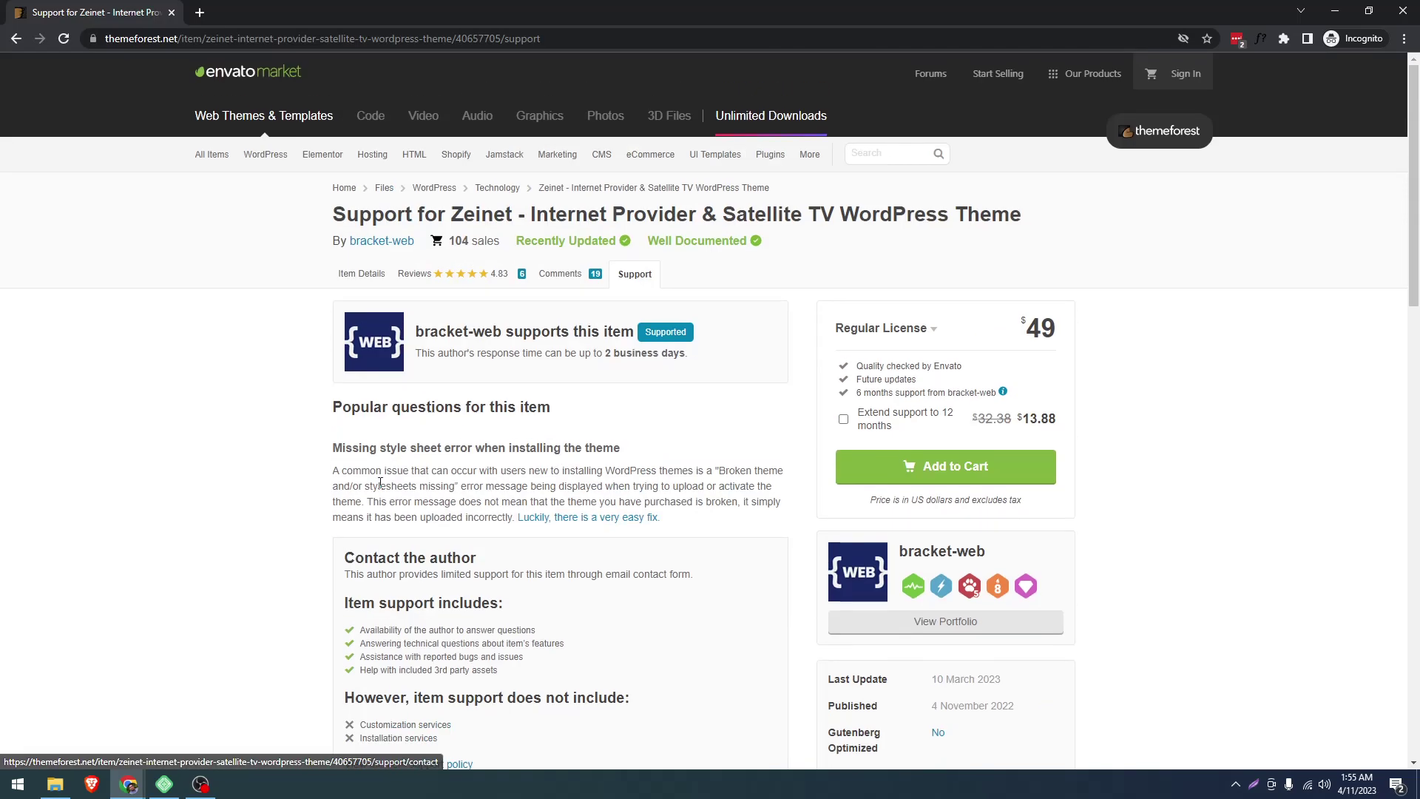
{"action": "mouse_move", "coordinate": [206, 784]}
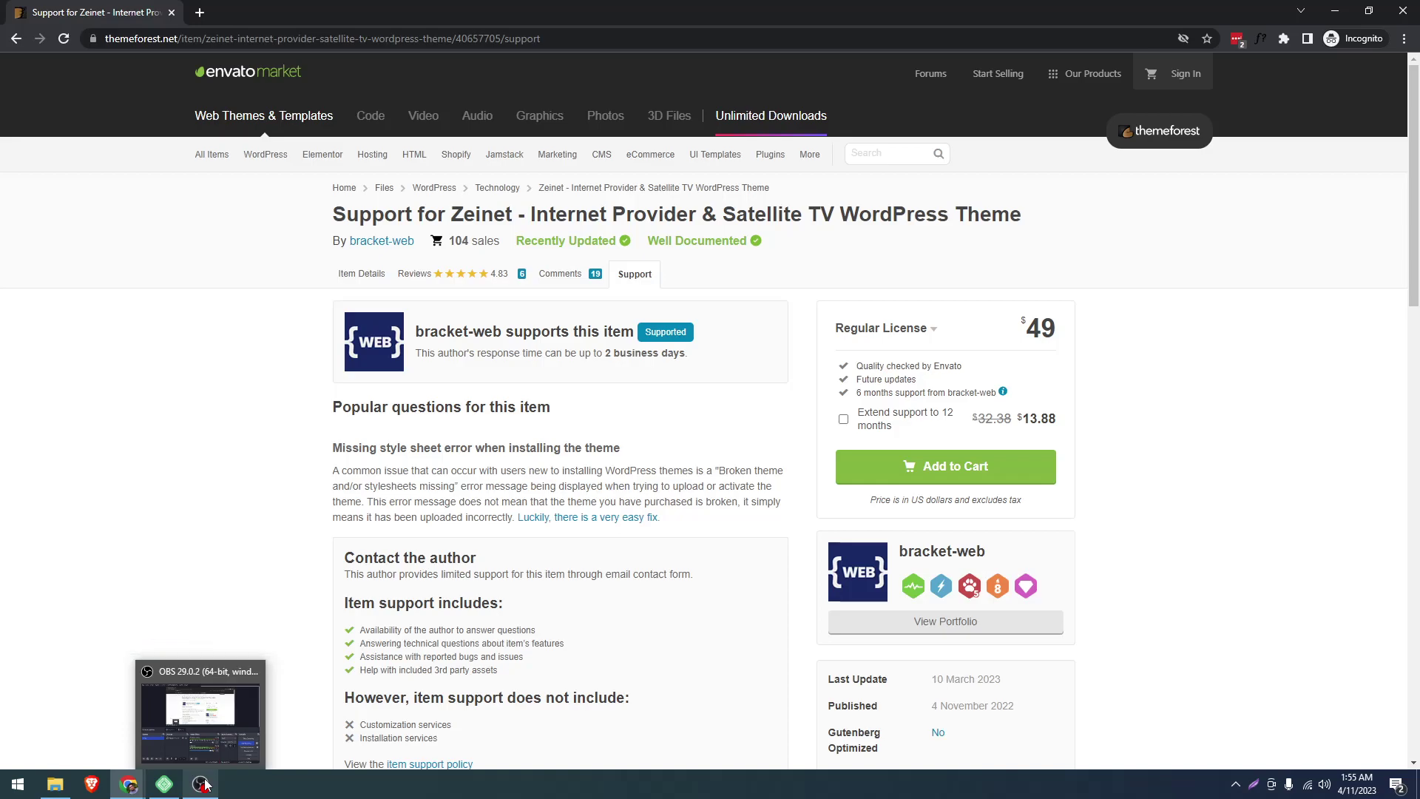
{"action": "left_click", "coordinate": [204, 784]}
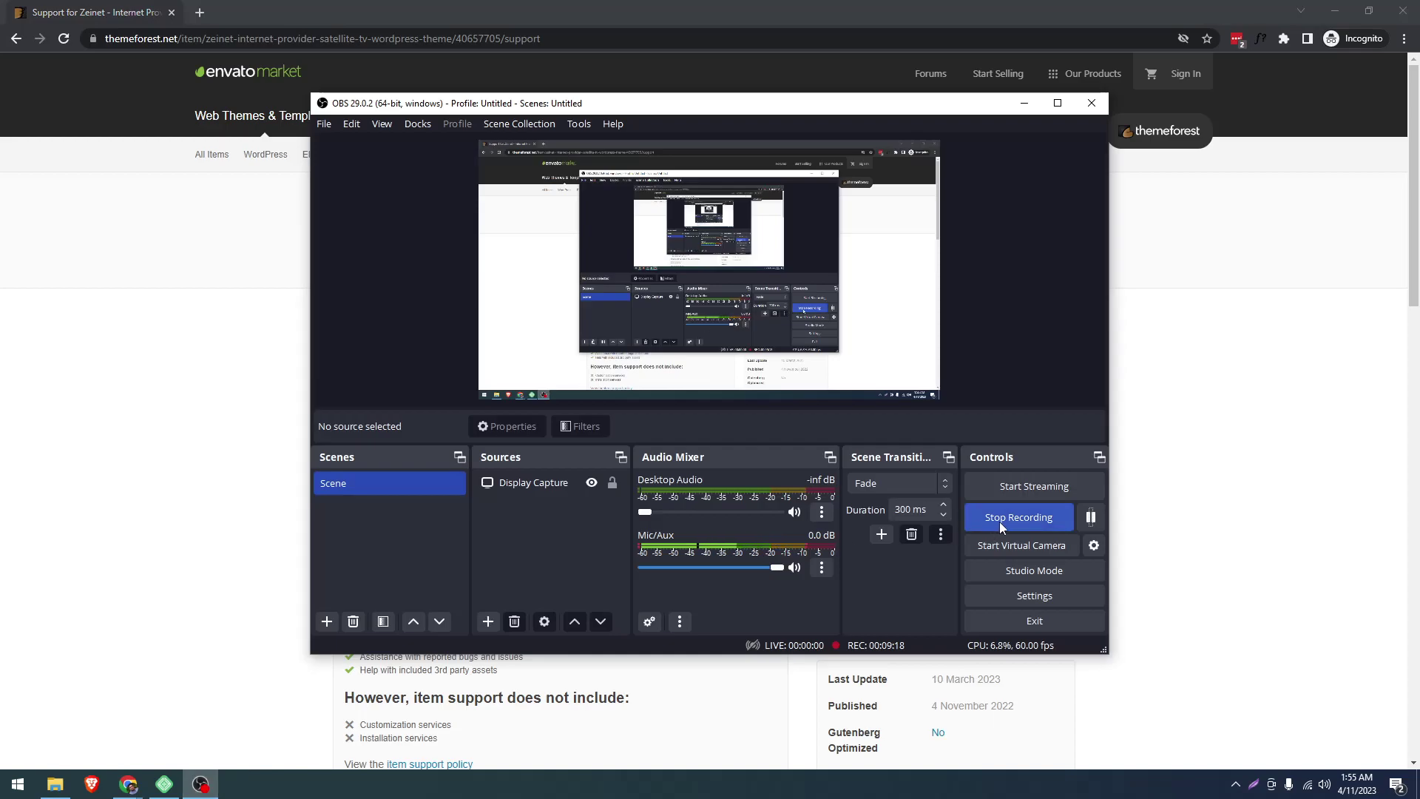